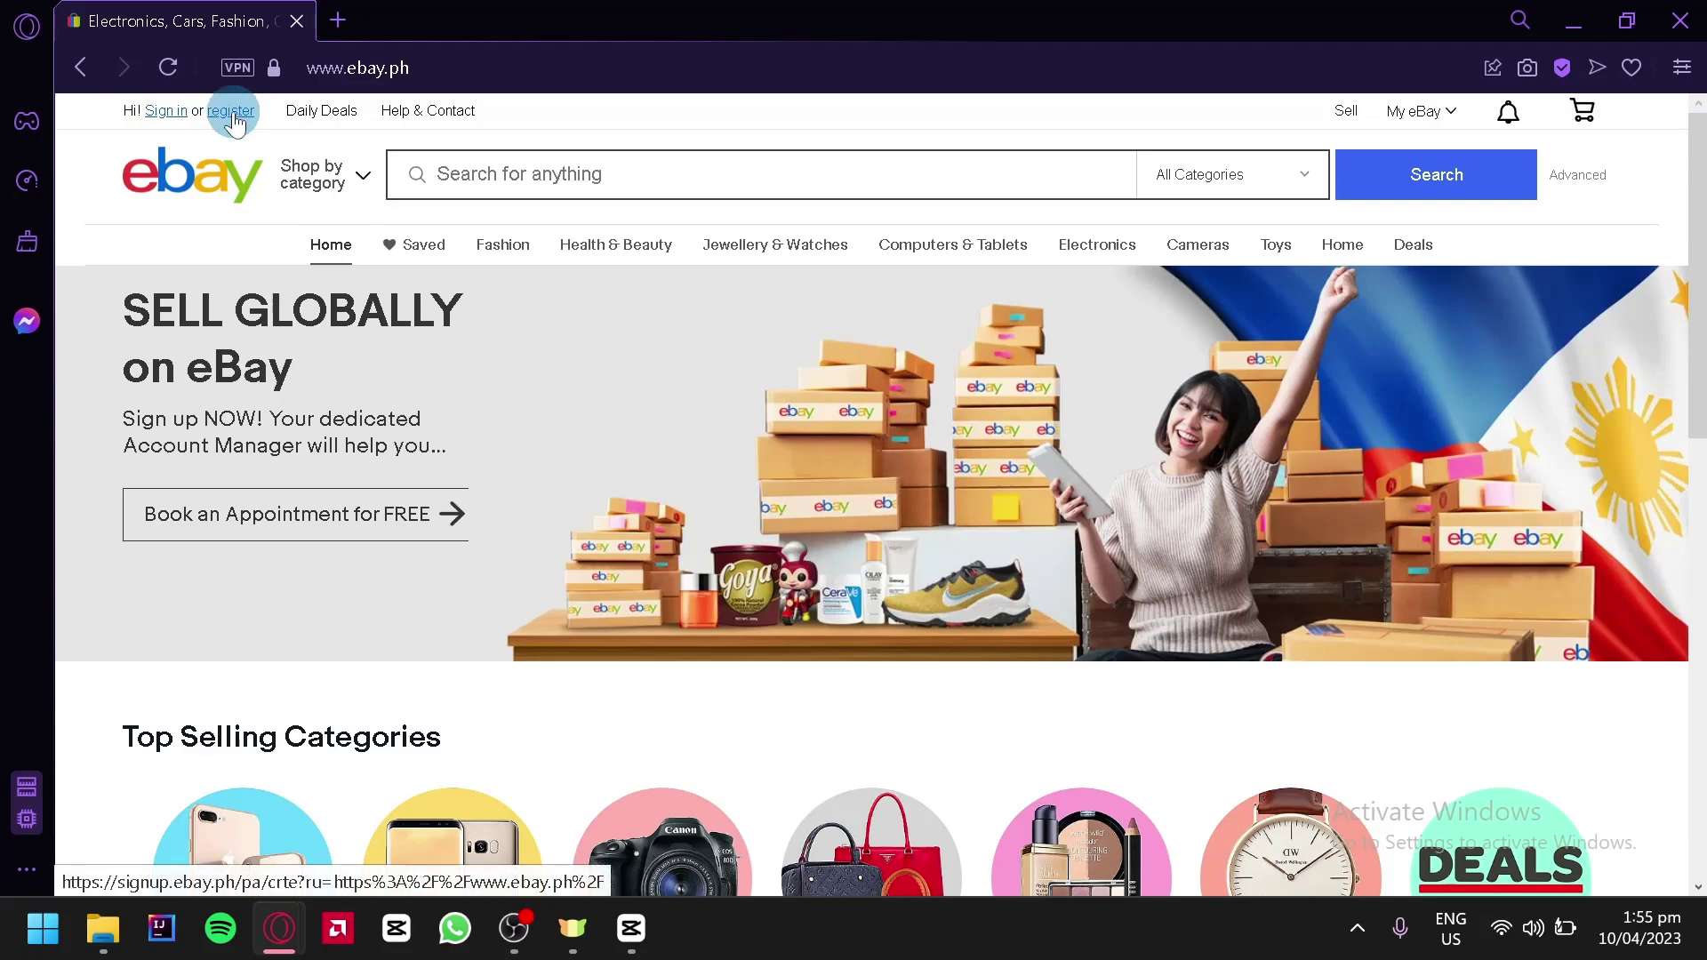
Open eBay's Create an account form and fill first name and surname from saved autofill suggestions
left_click(231, 112)
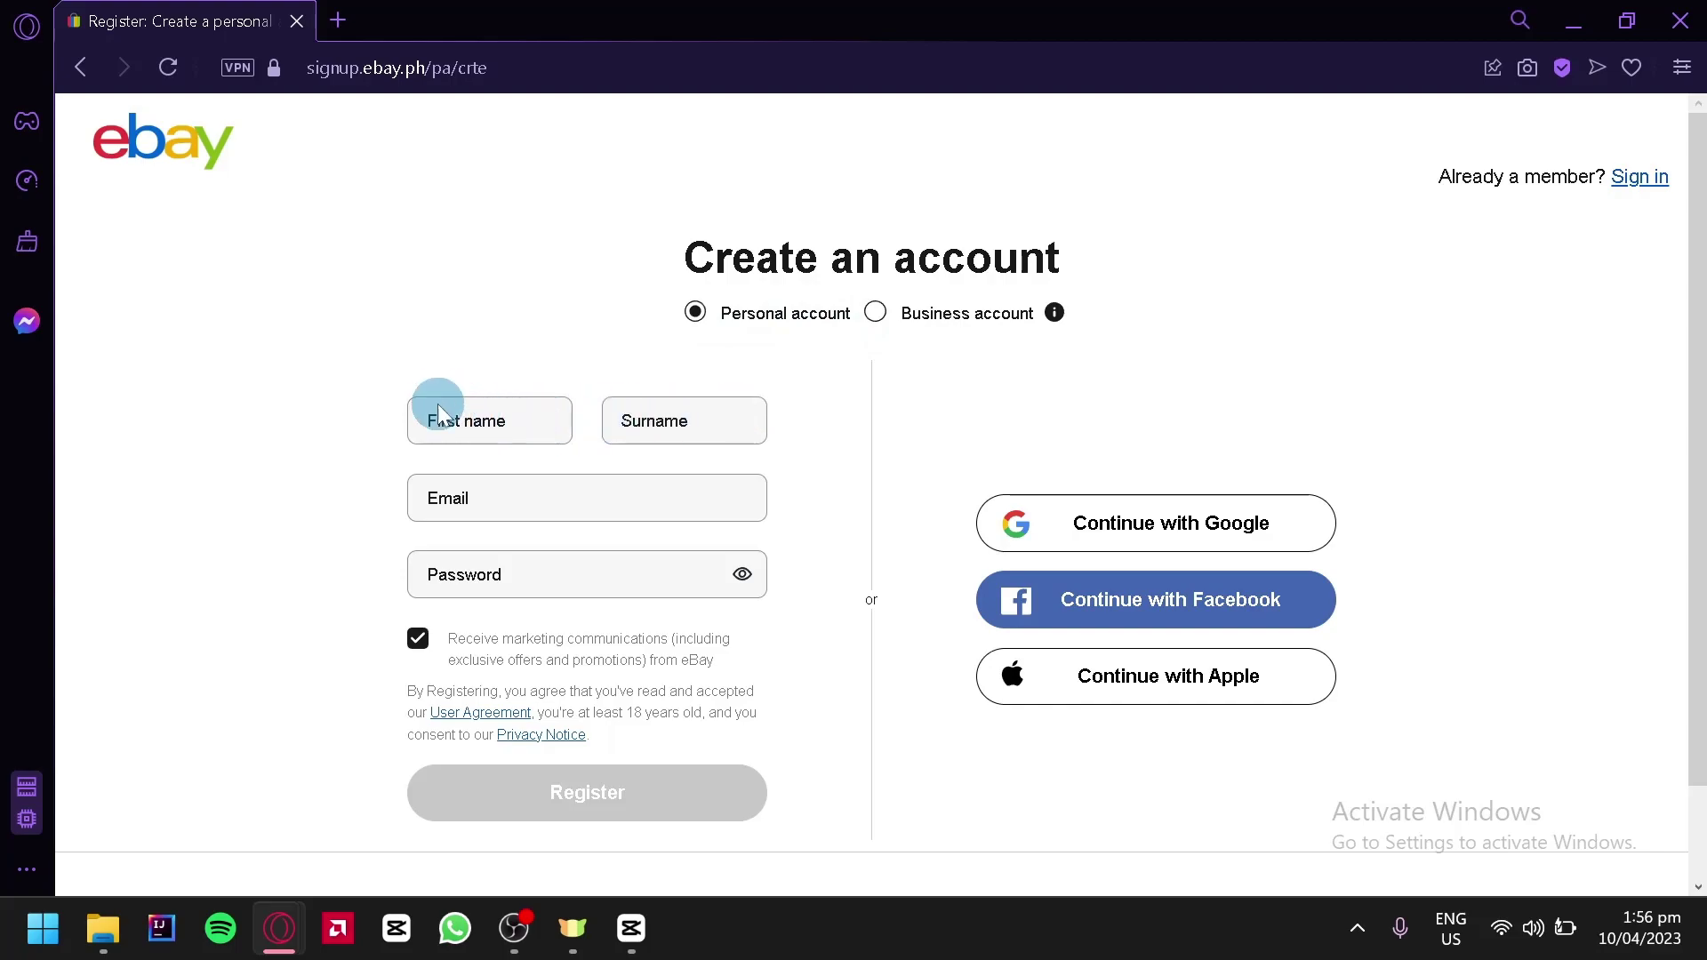
left_click(455, 418)
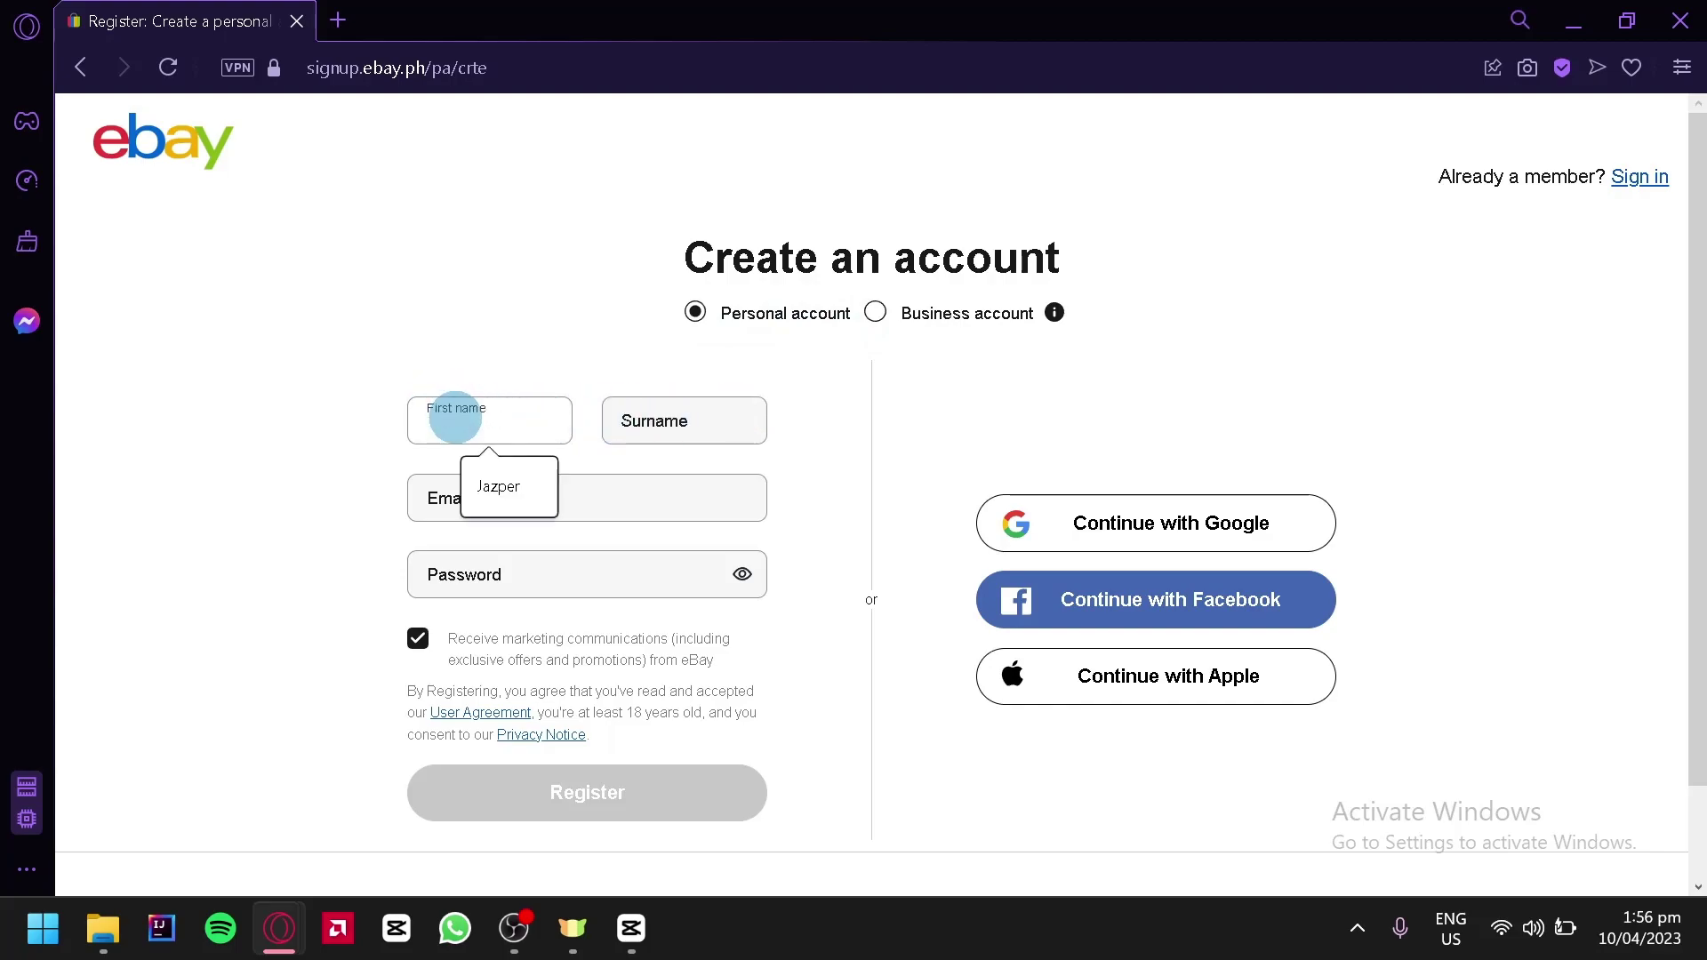
left_click(519, 513)
left_click(621, 431)
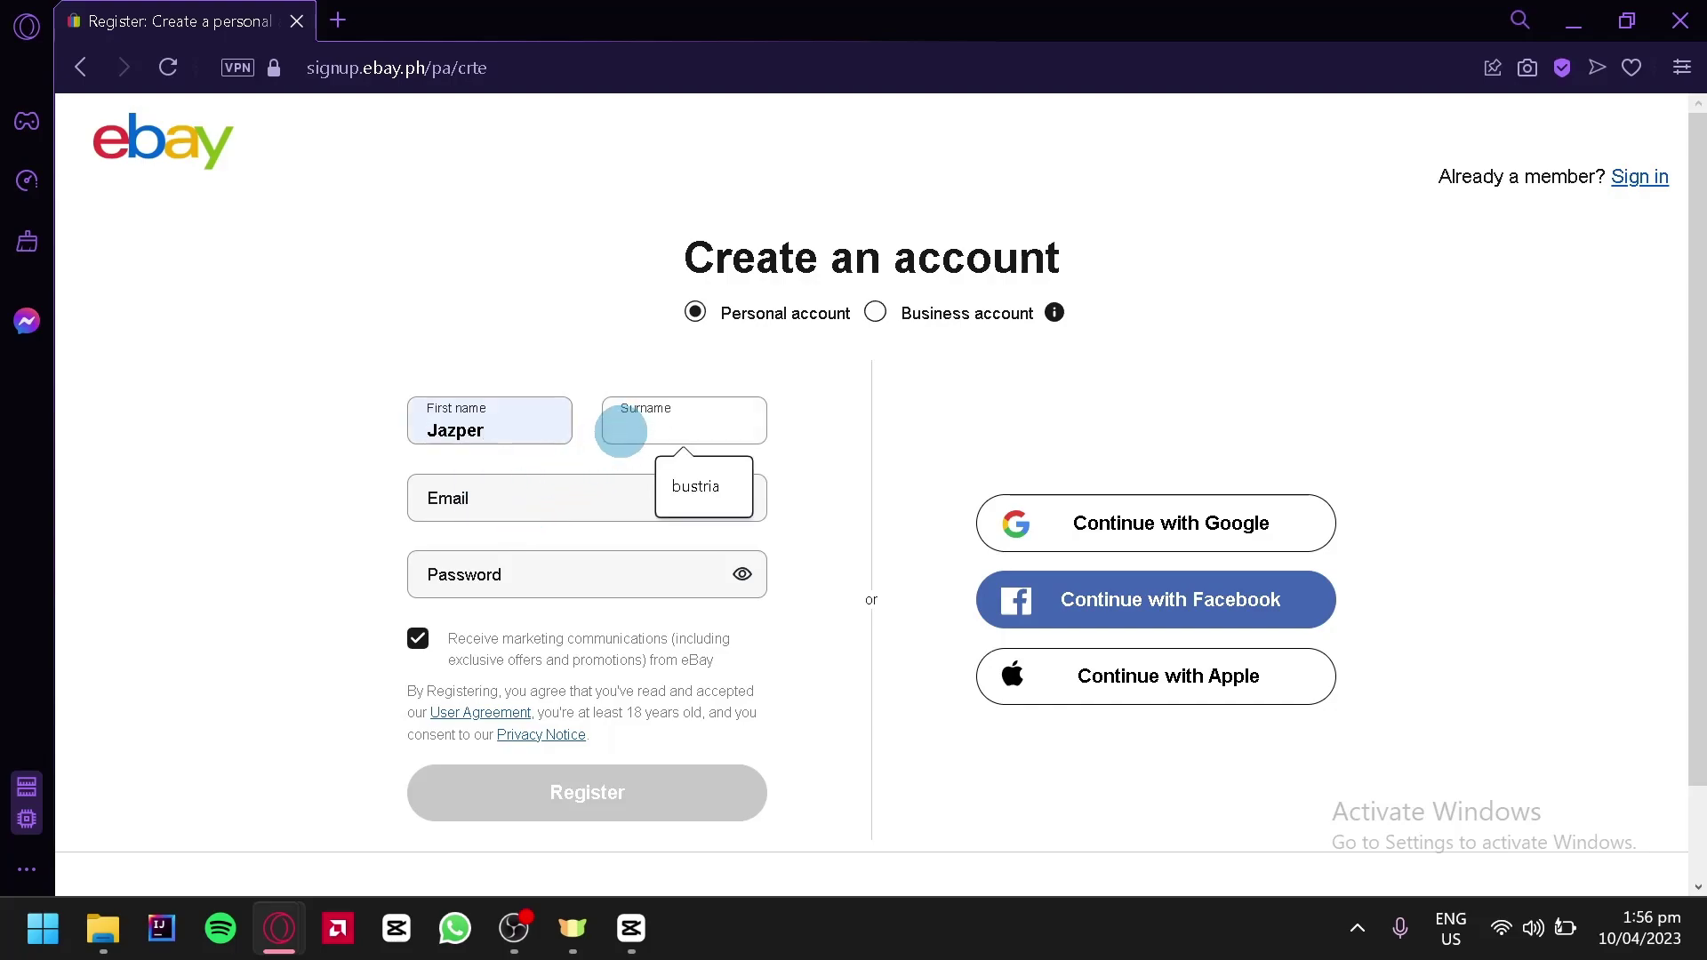
left_click(667, 493)
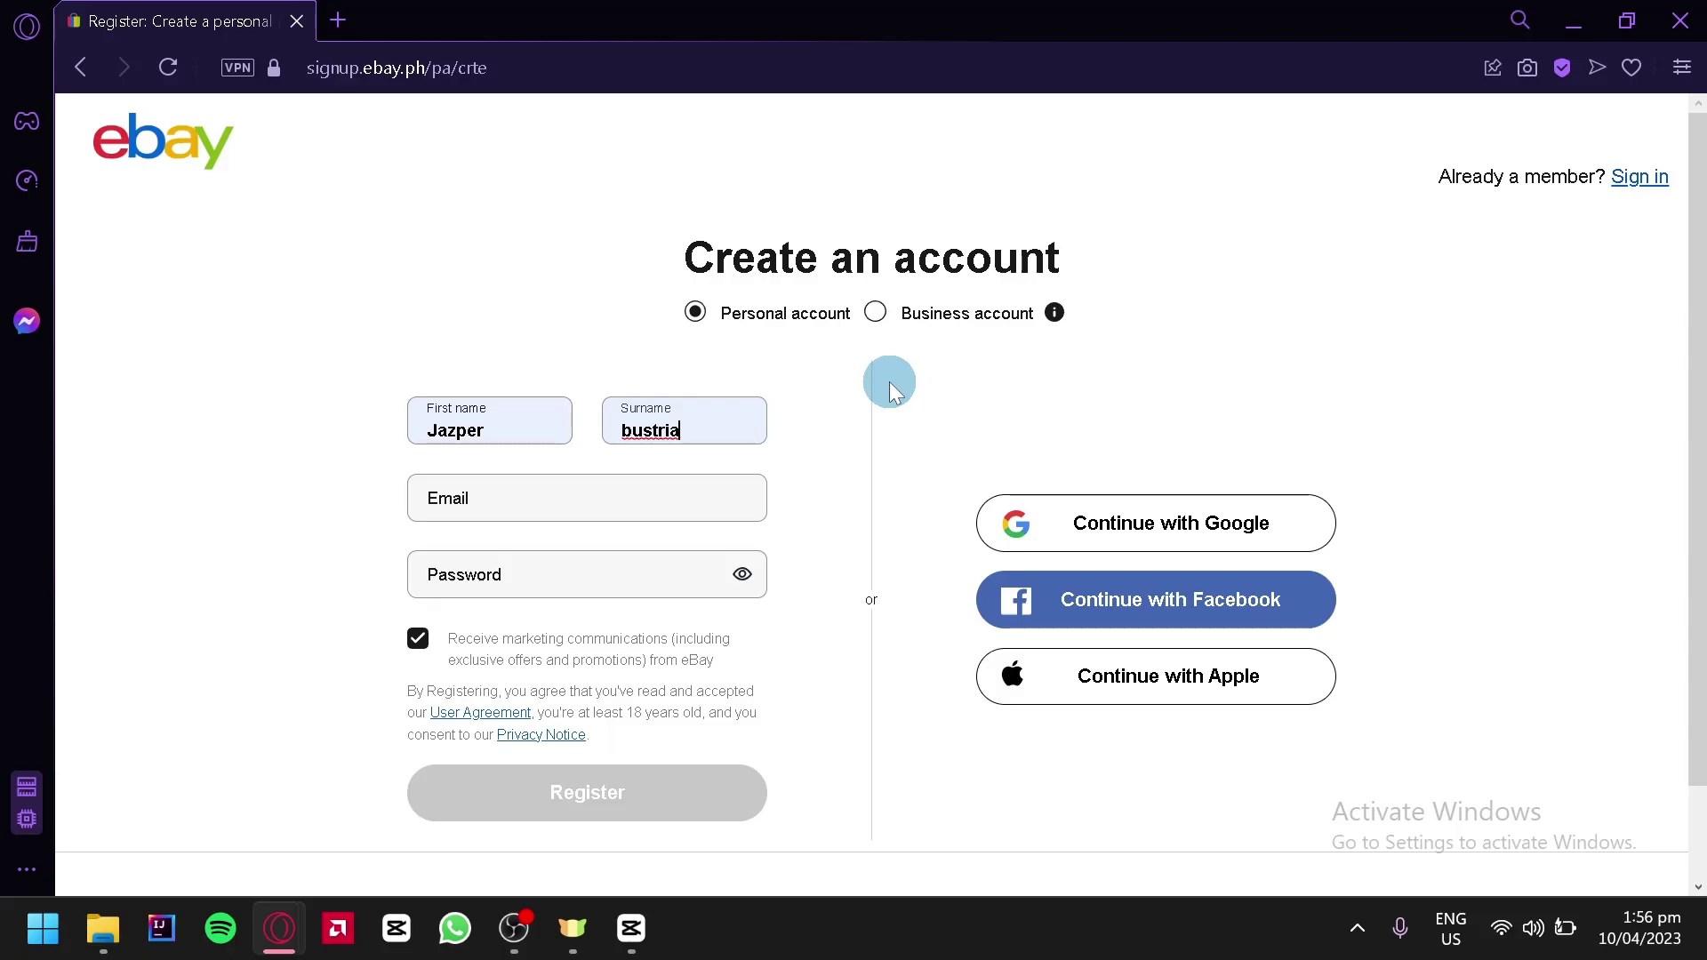
Close the eBay window and open CJdropshipping's Register form, starting in the email field
left_click(1681, 20)
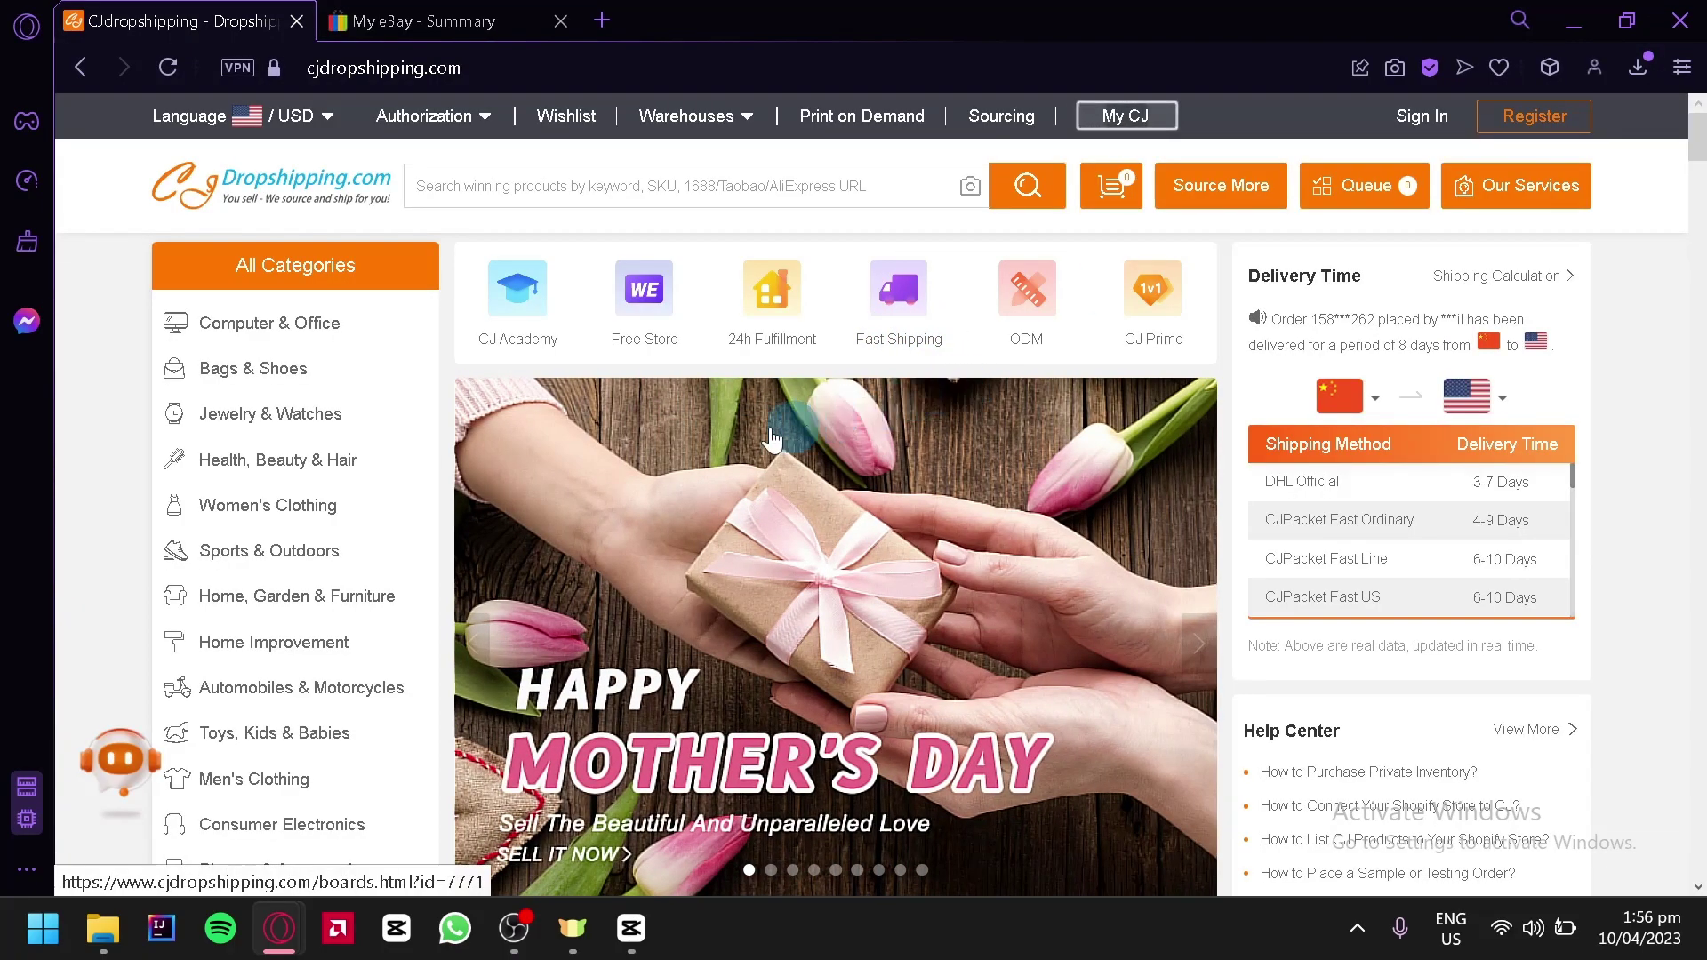
left_click(444, 76)
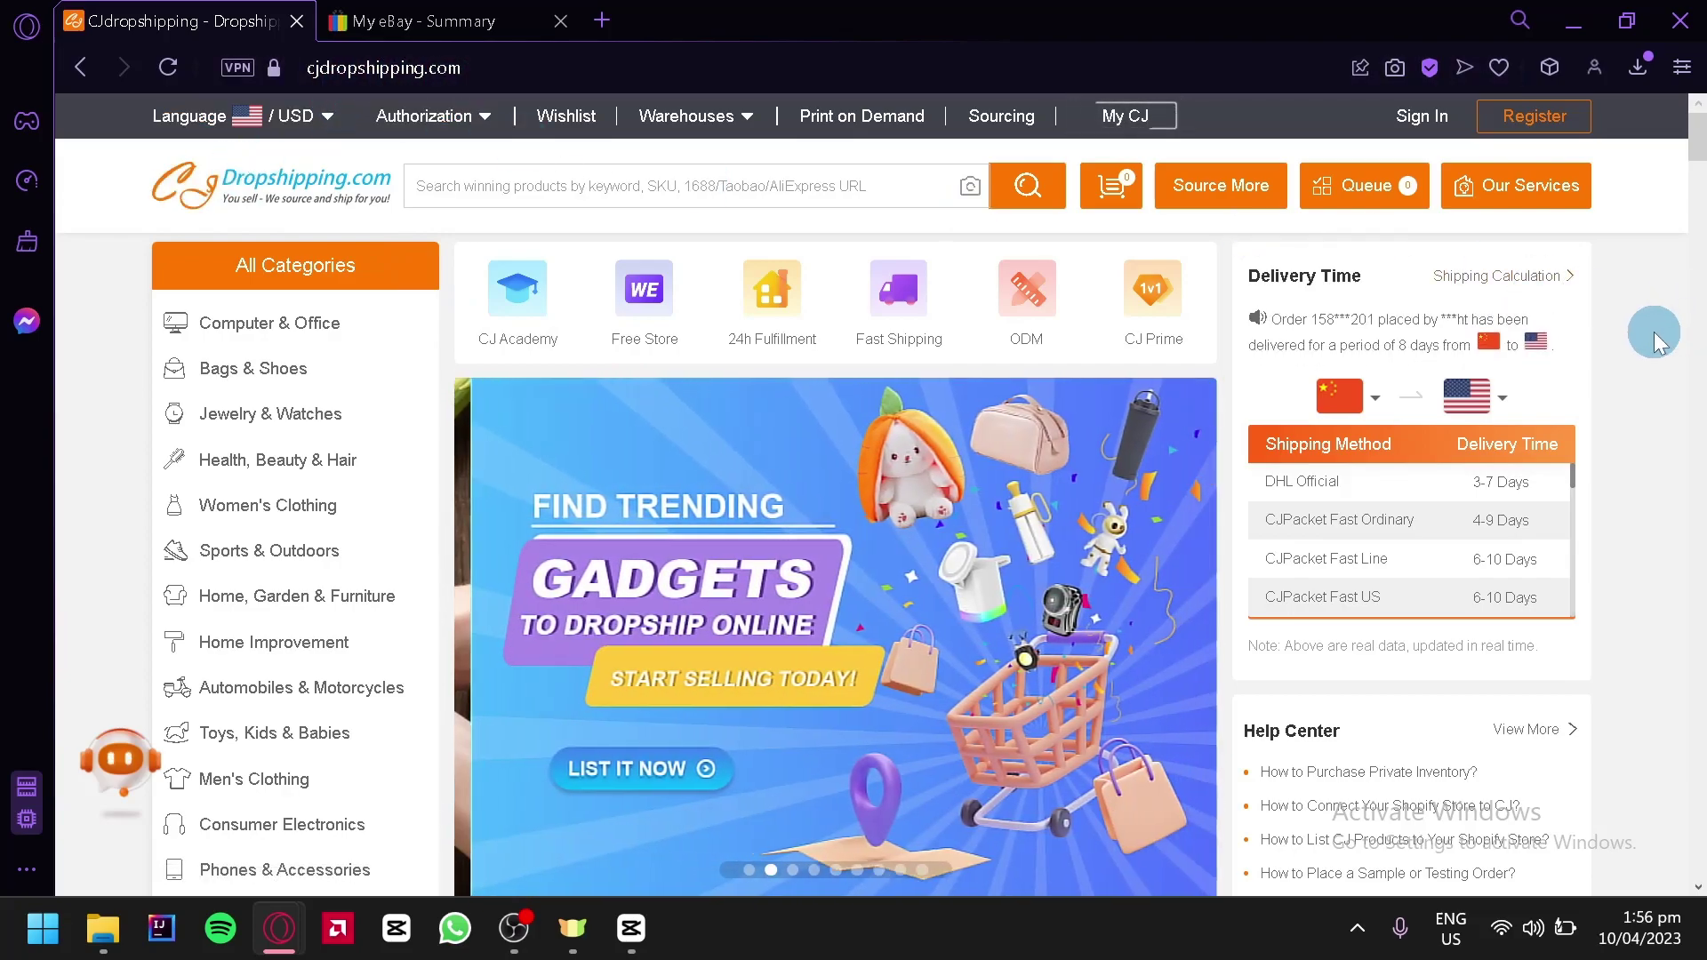
scroll(1640, 335, "down", 2)
scroll(1641, 334, "up", 2)
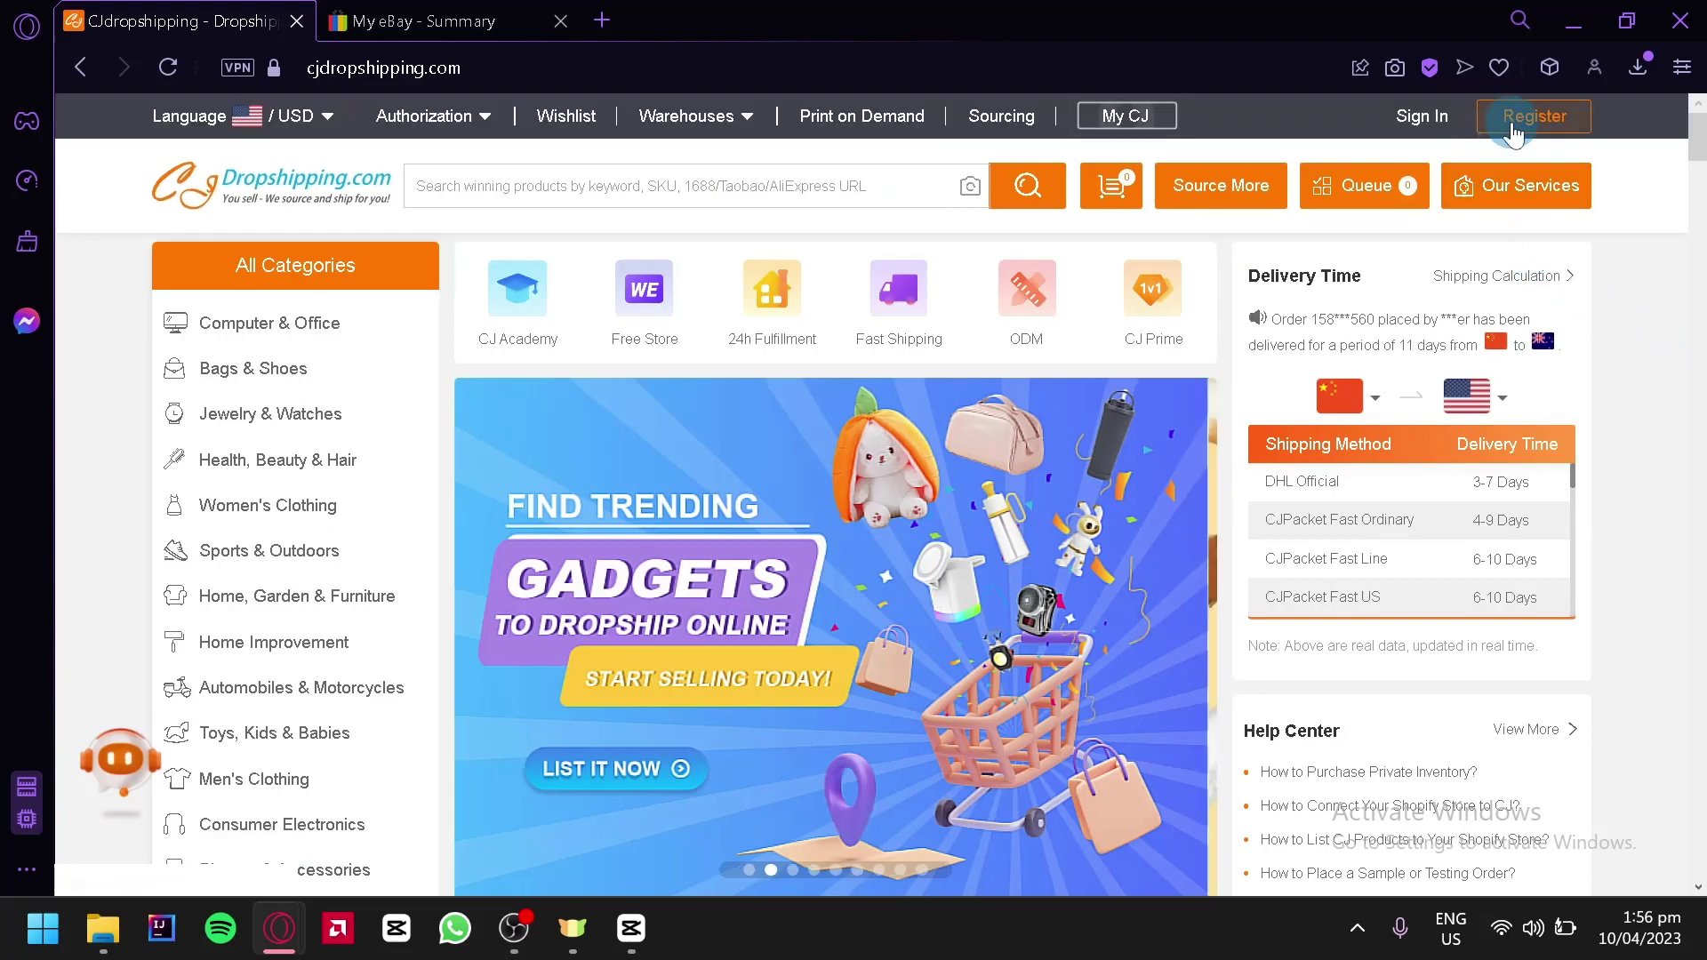
left_click(1513, 128)
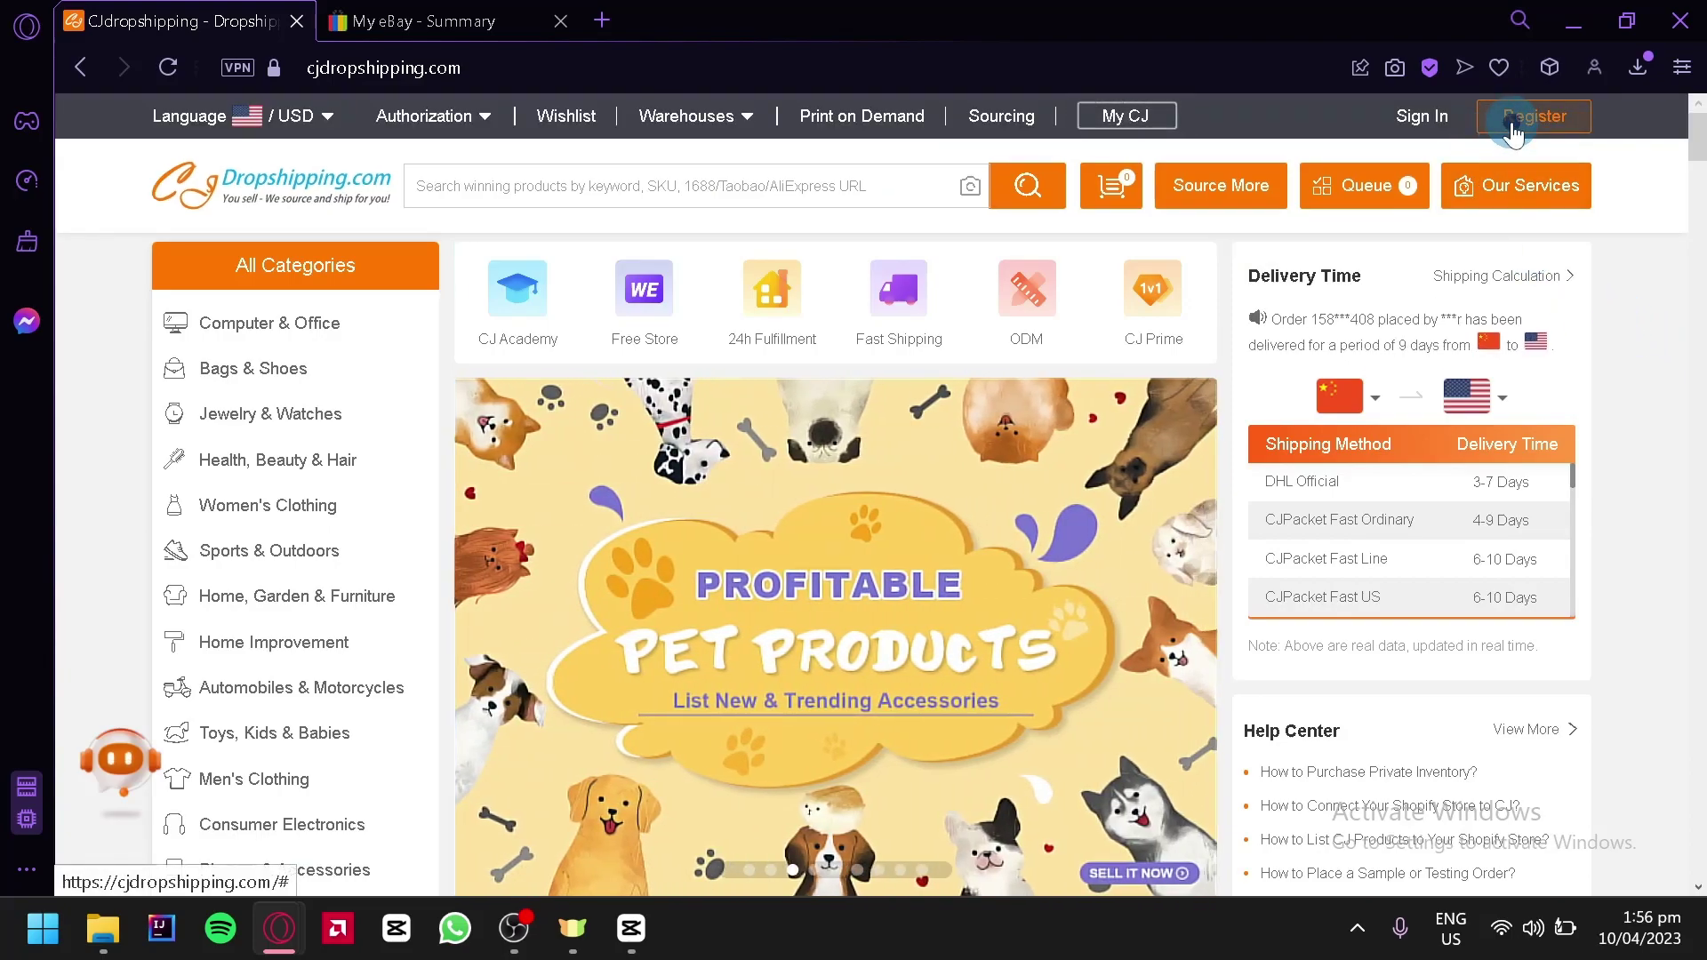
left_click(875, 363)
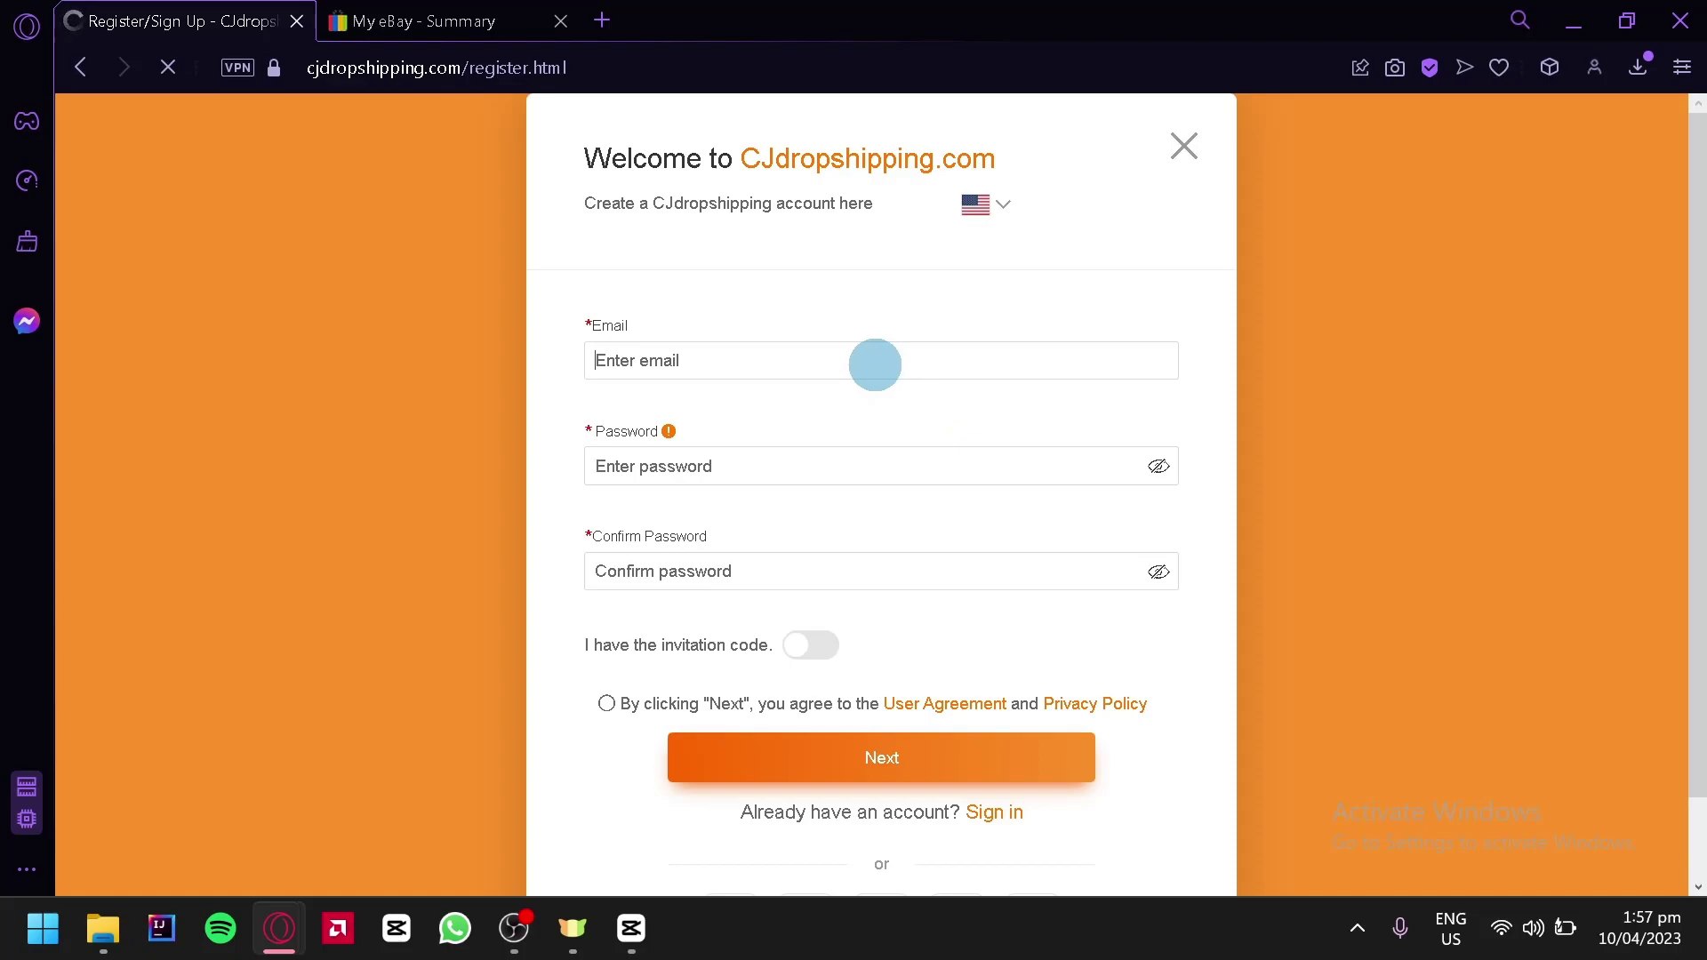
Enter the account email address, then the password and its matching confirmation
left_click(771, 457)
type("***************")
key("Tab")
type("***************")
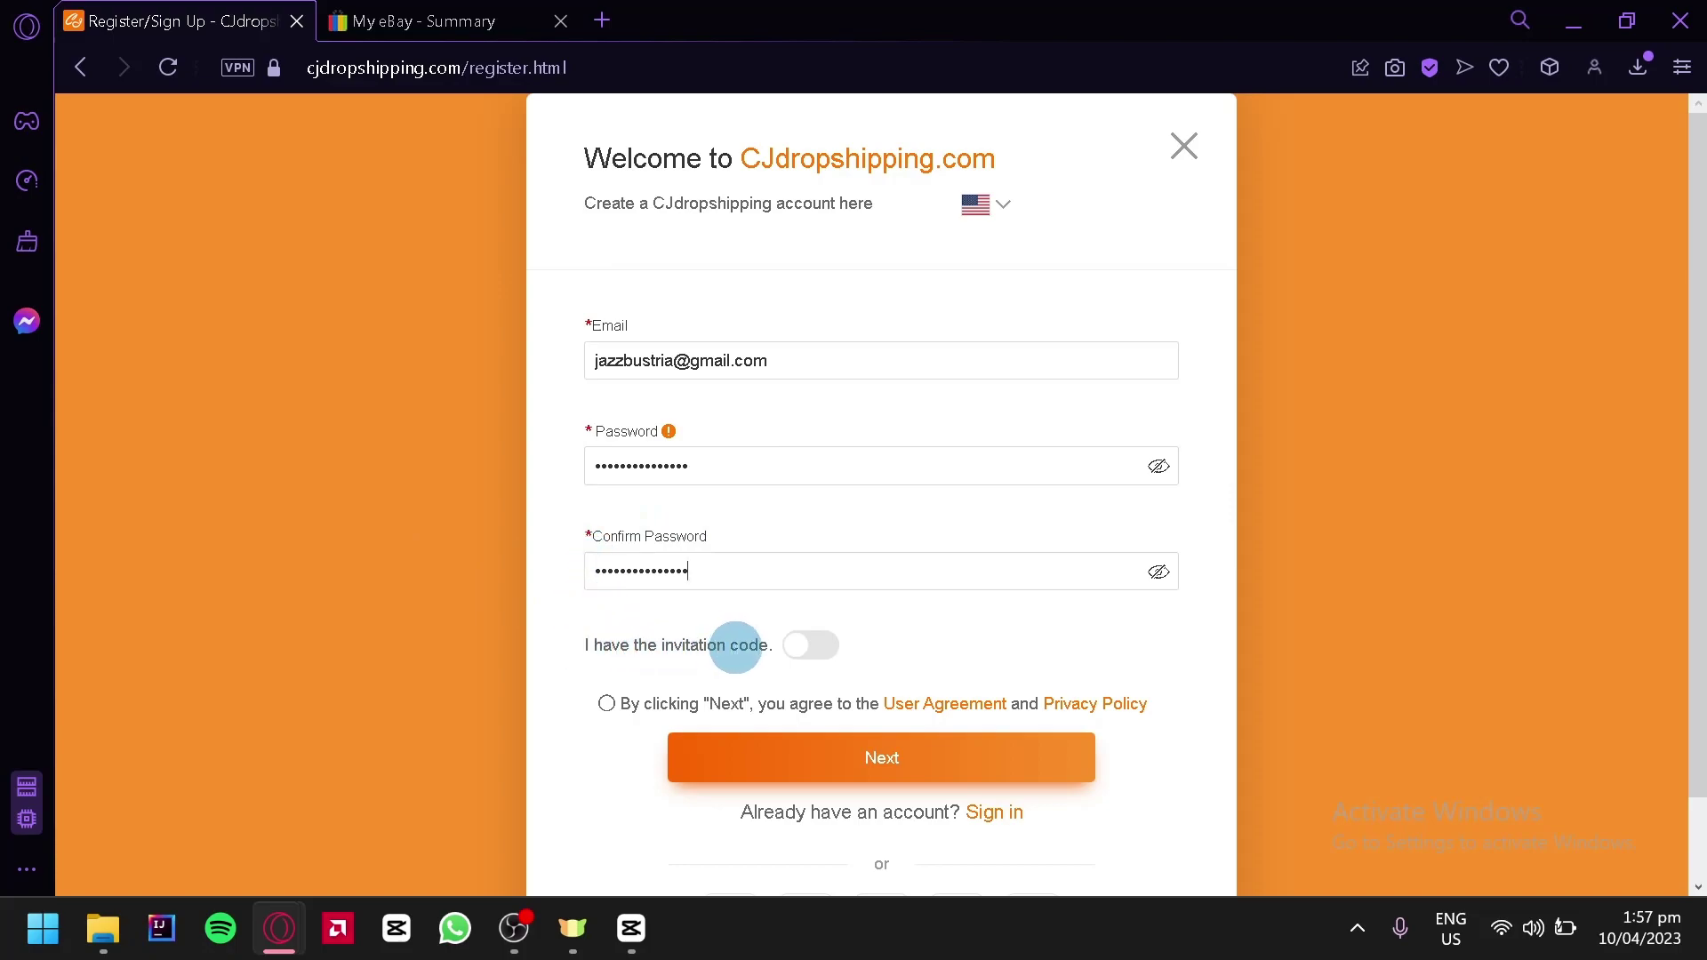
Accept the User Agreement and Privacy Policy and submit the sign-up step with Next
left_click(606, 703)
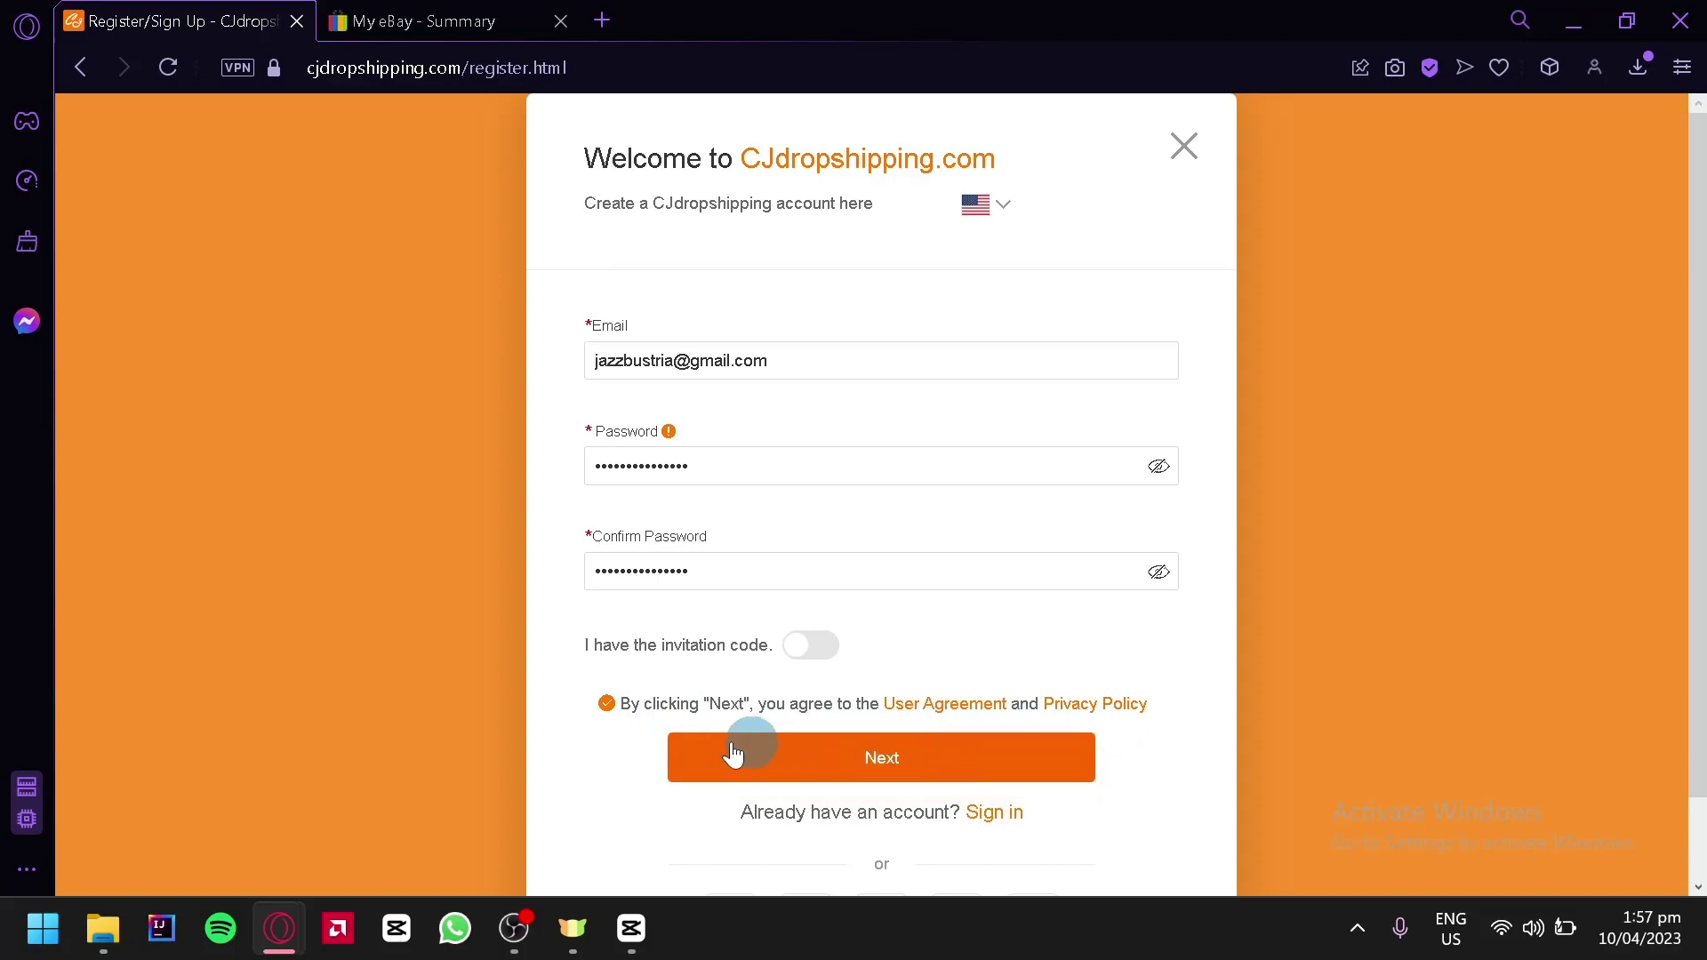
scroll(757, 751, "down", 1)
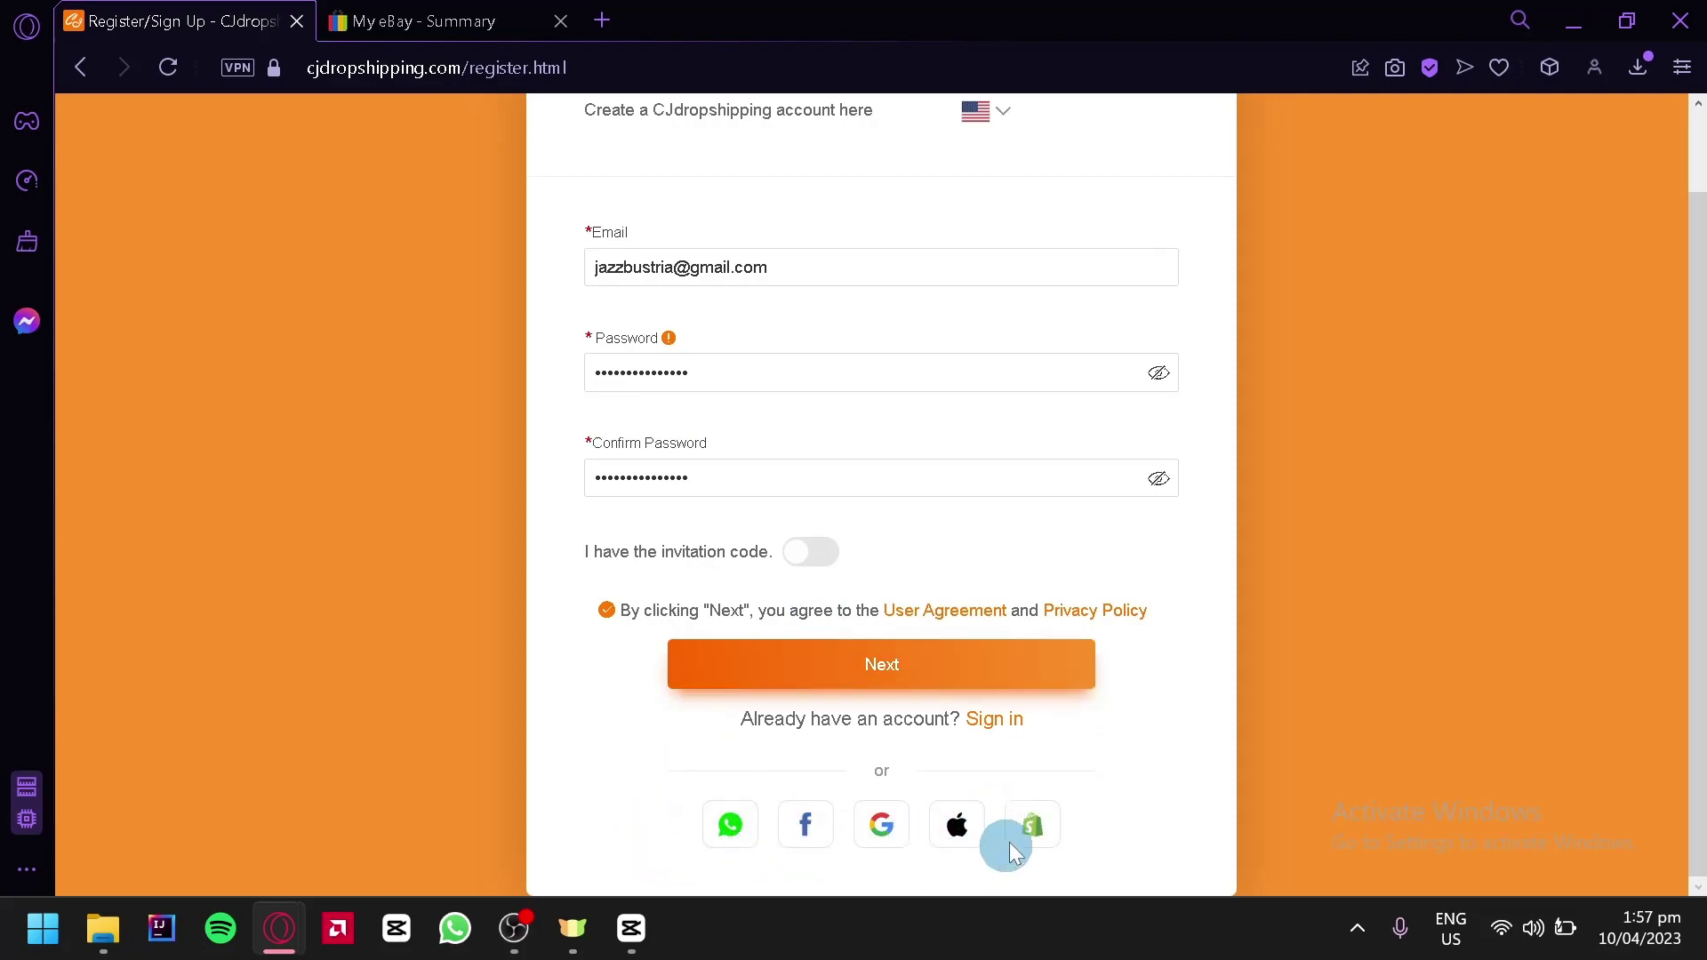
left_click(956, 665)
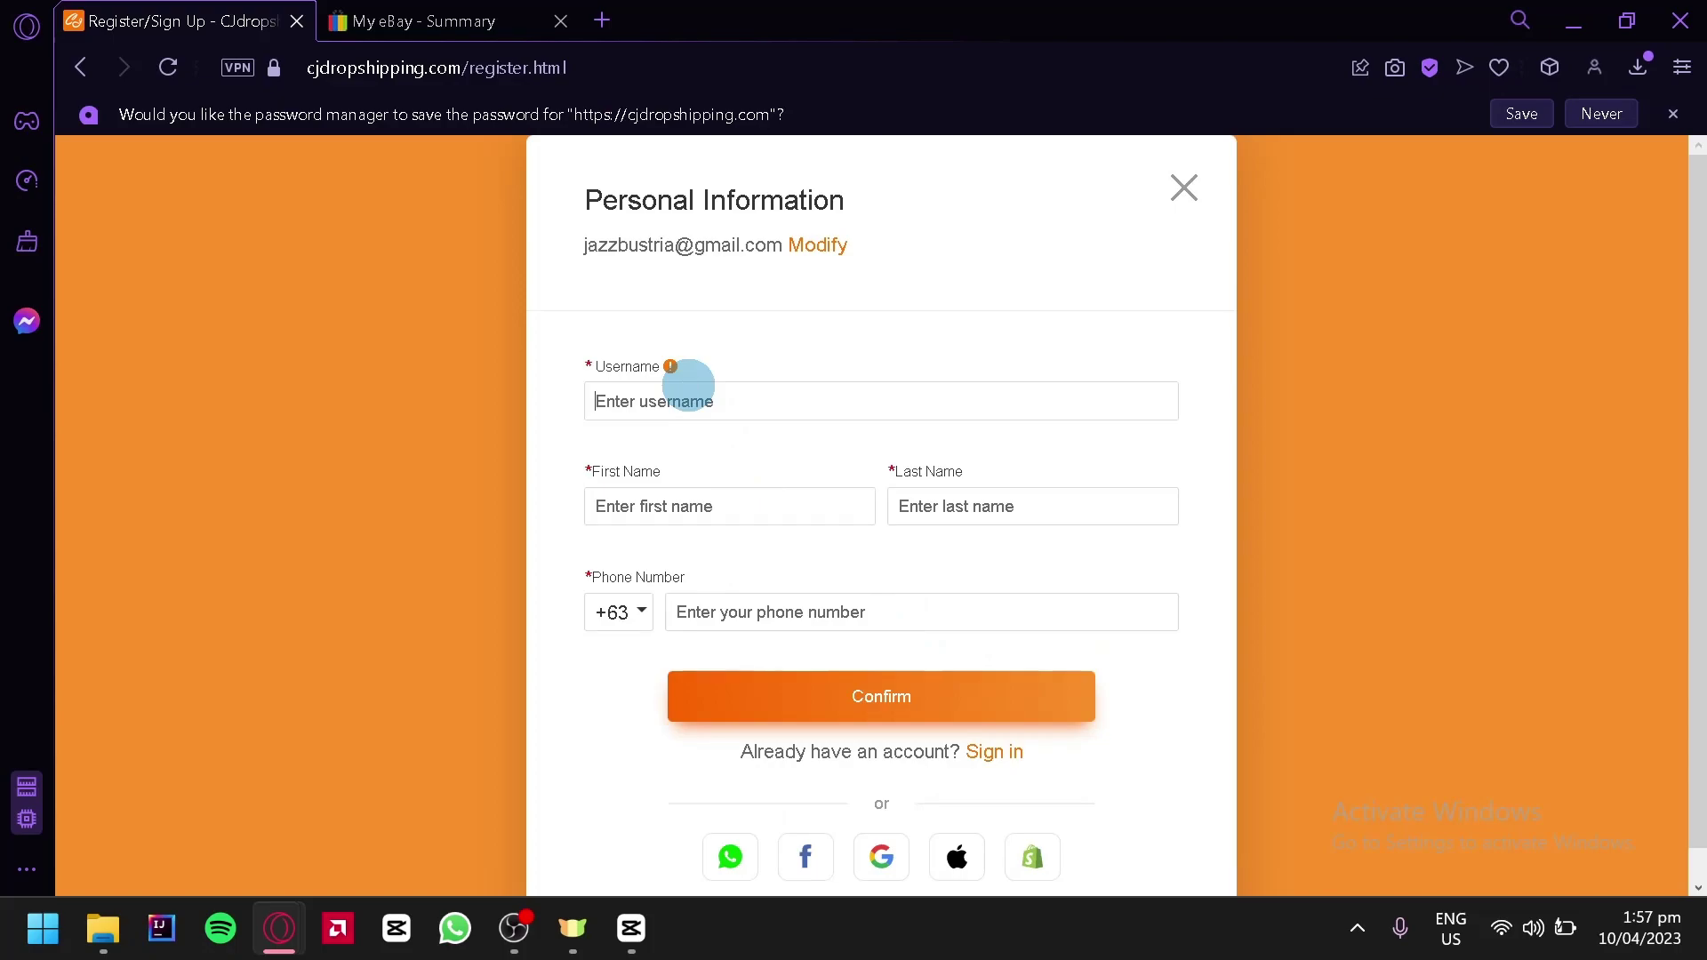
Enter the username and first name, confirm the personal information, then skip the questionnaire
type("Xeazha")
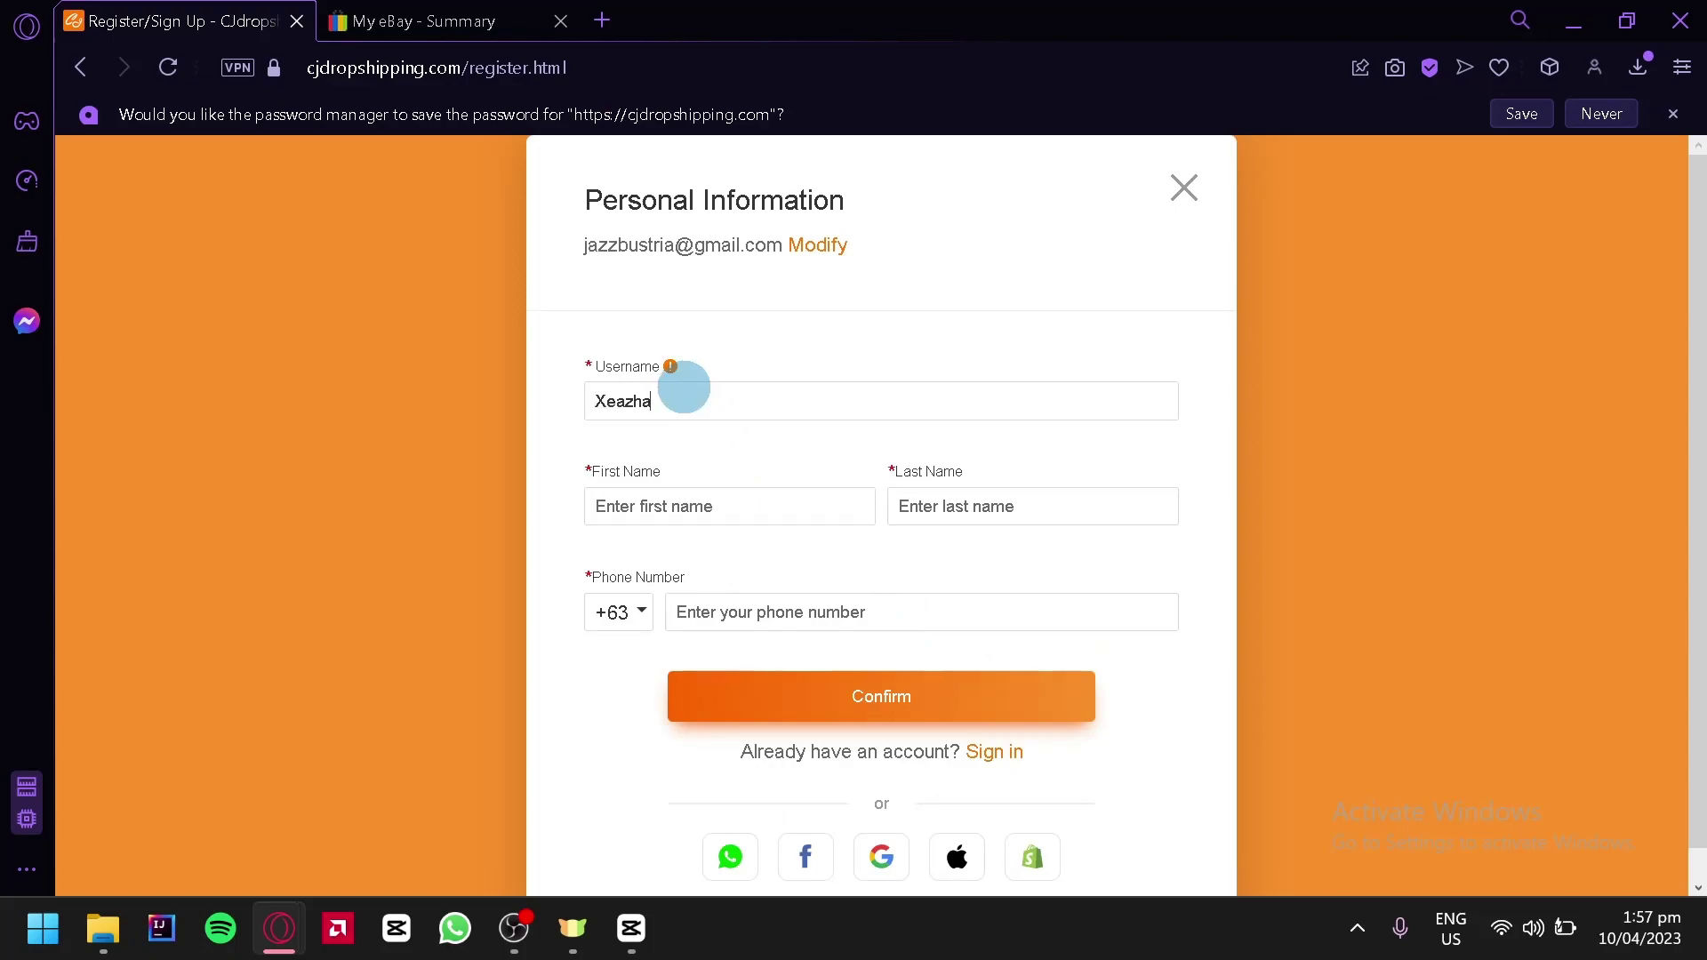
type("r")
left_click(680, 507)
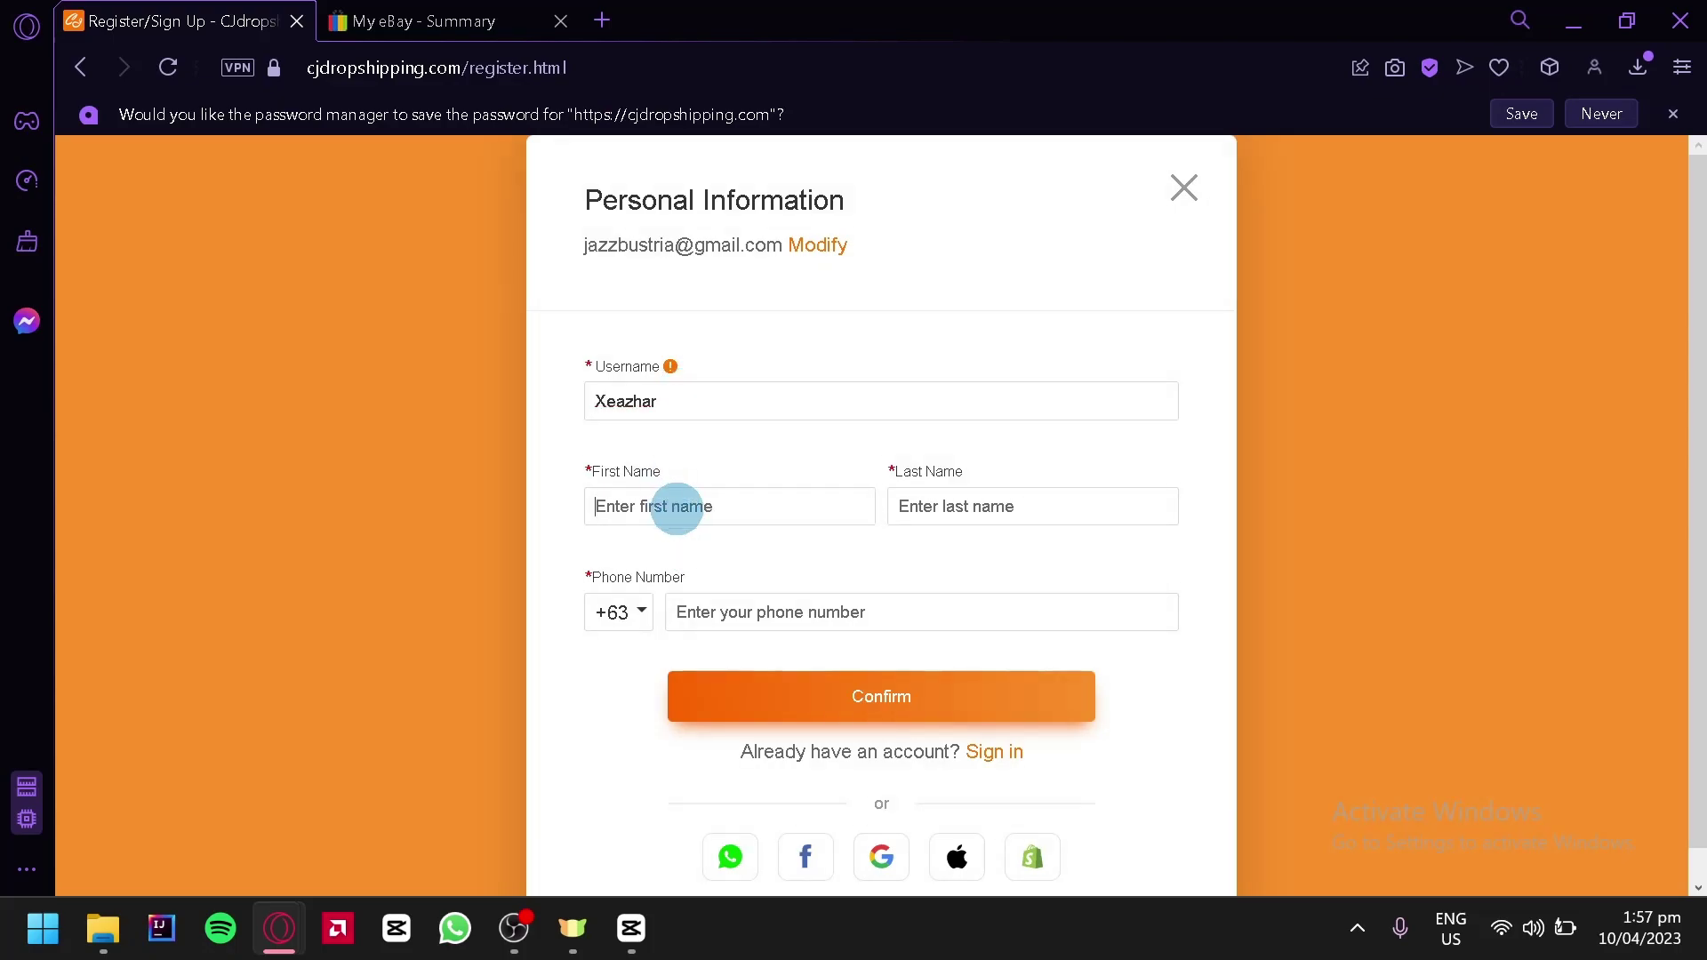
type("J")
type("Bustria")
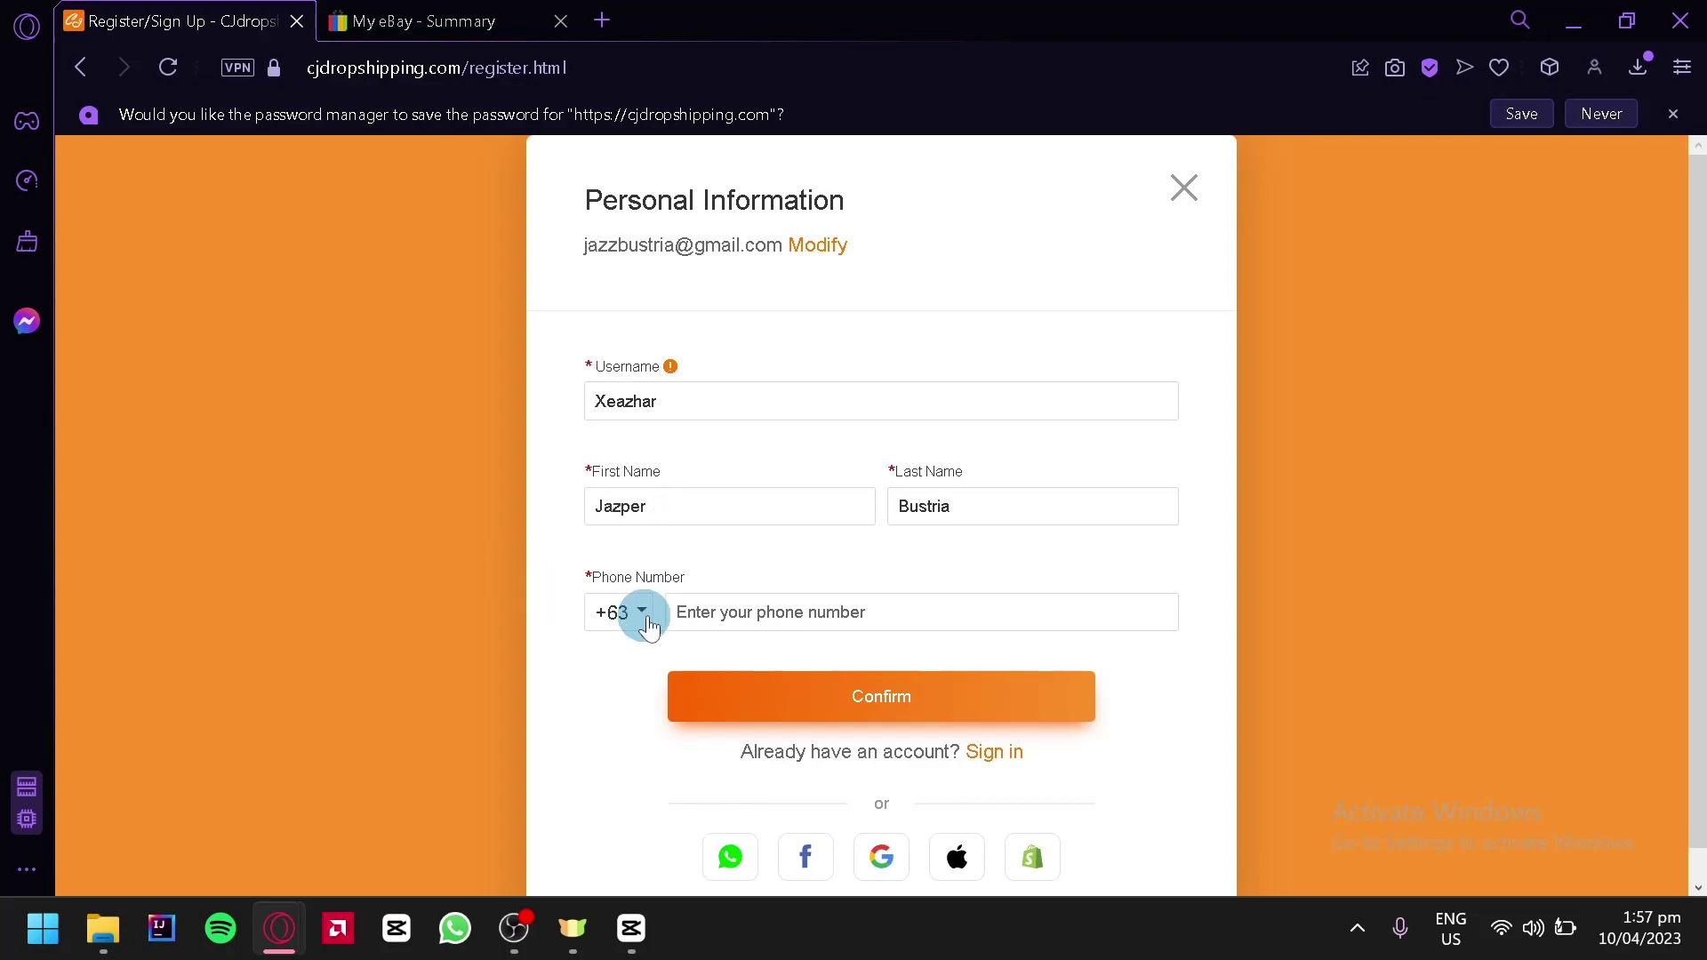
left_click(690, 612)
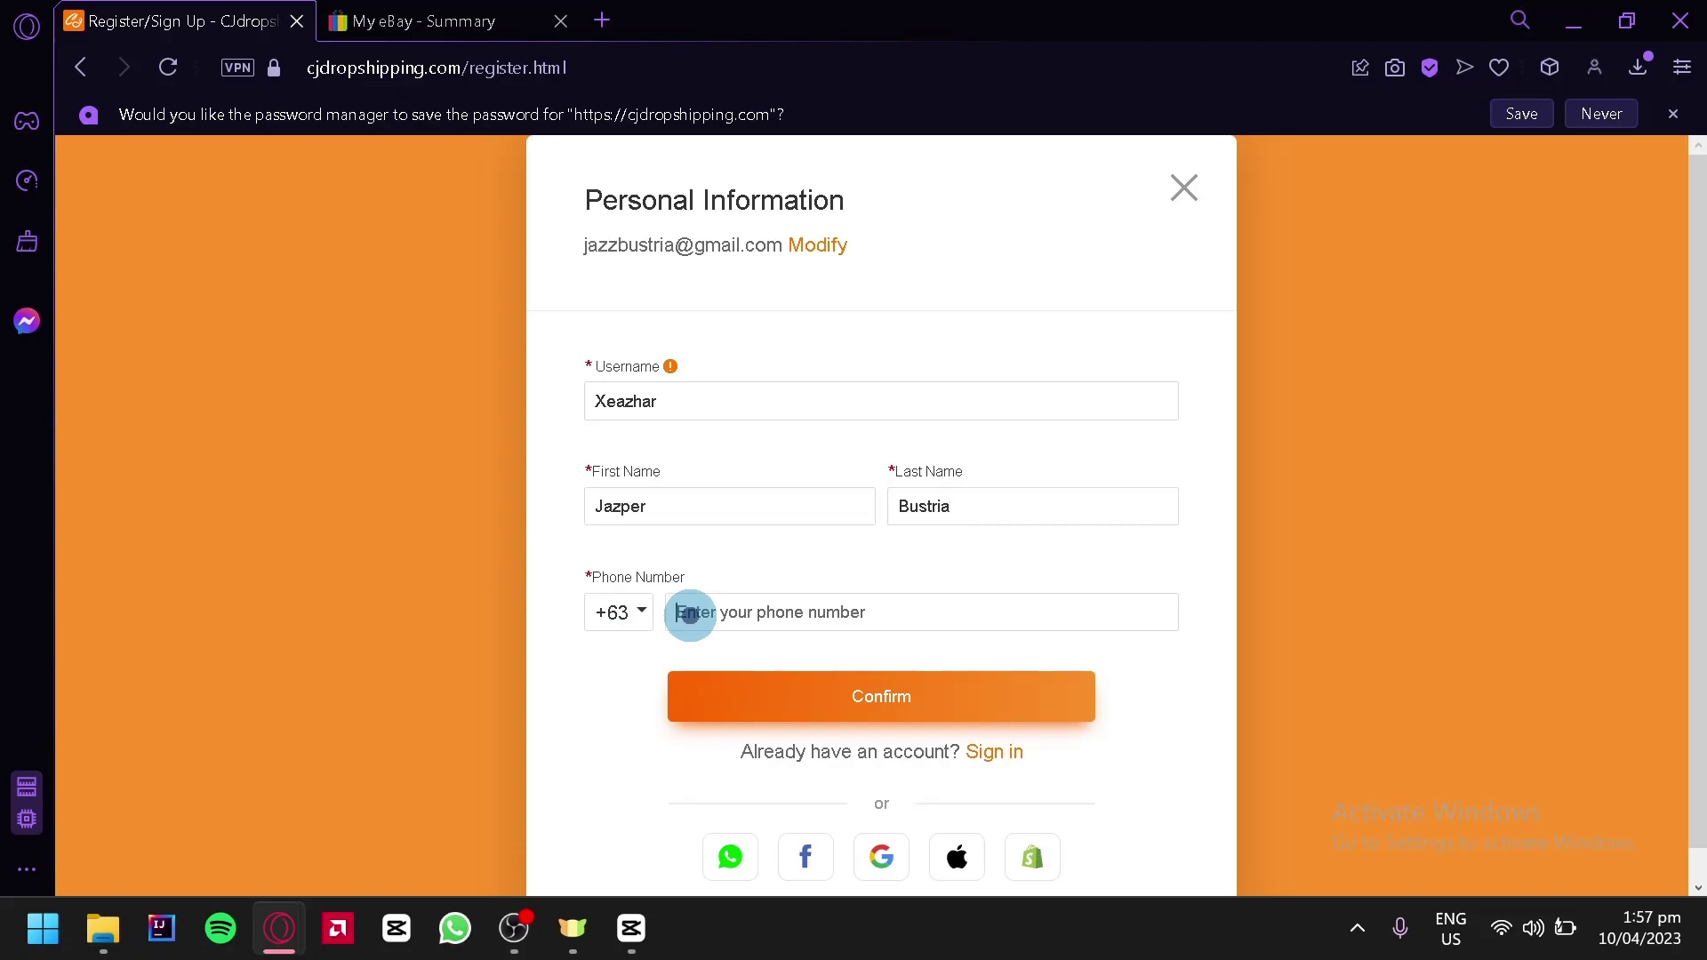
left_click(852, 696)
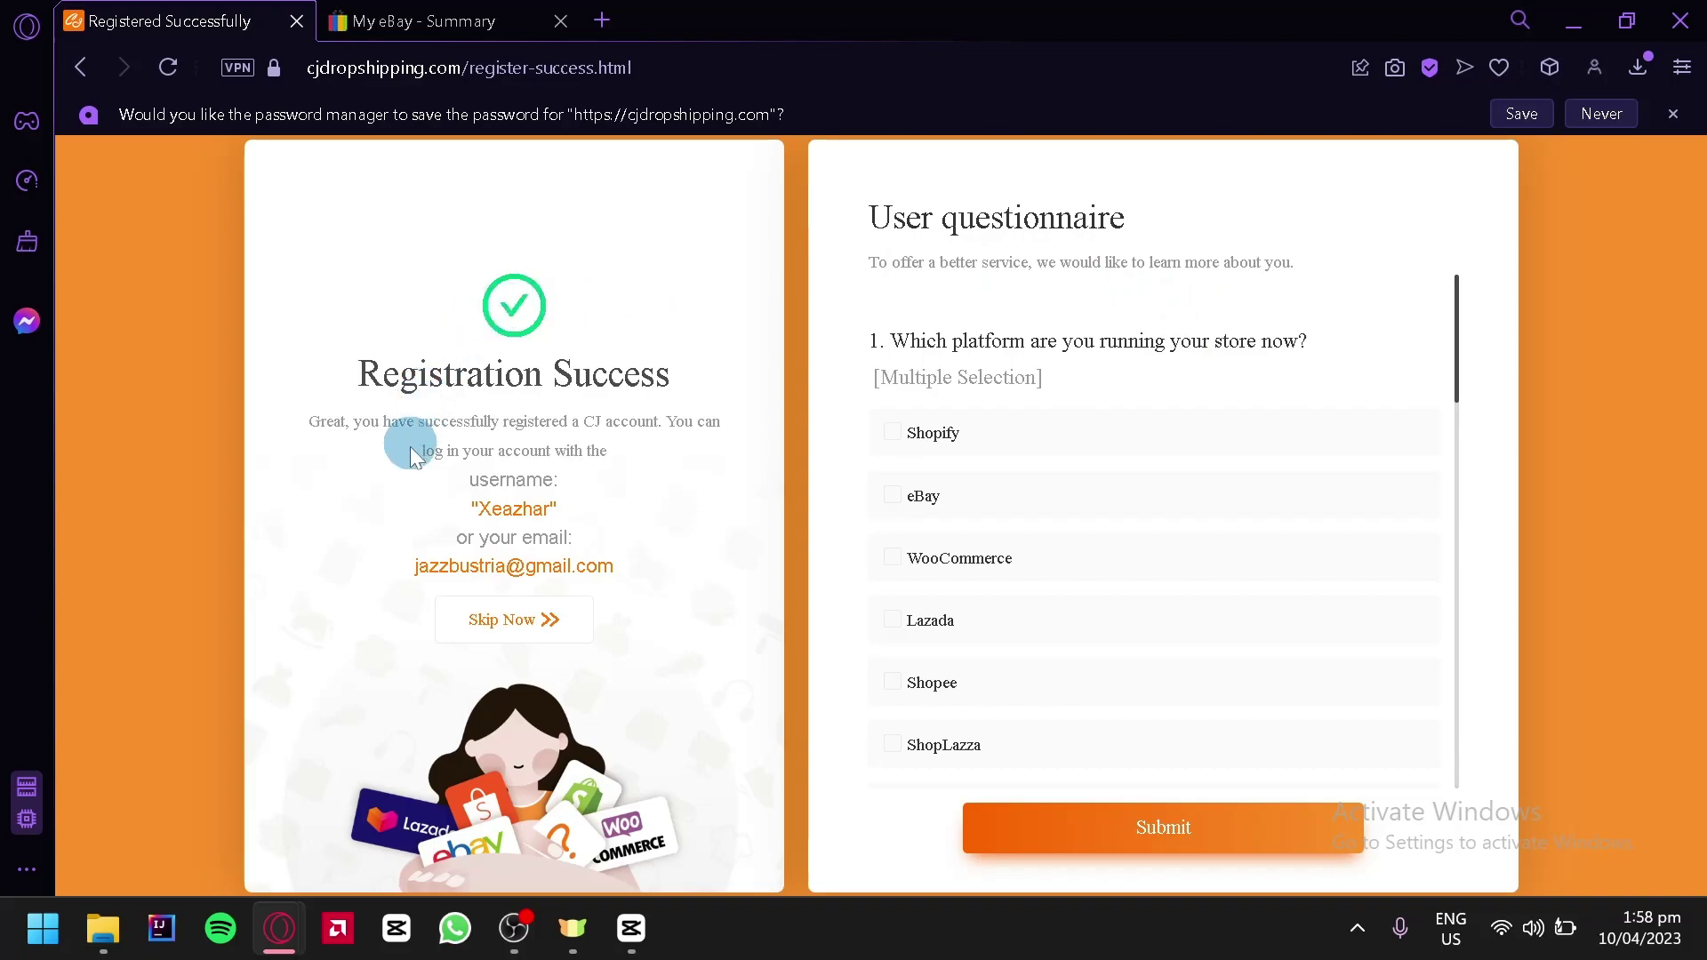
left_click(507, 622)
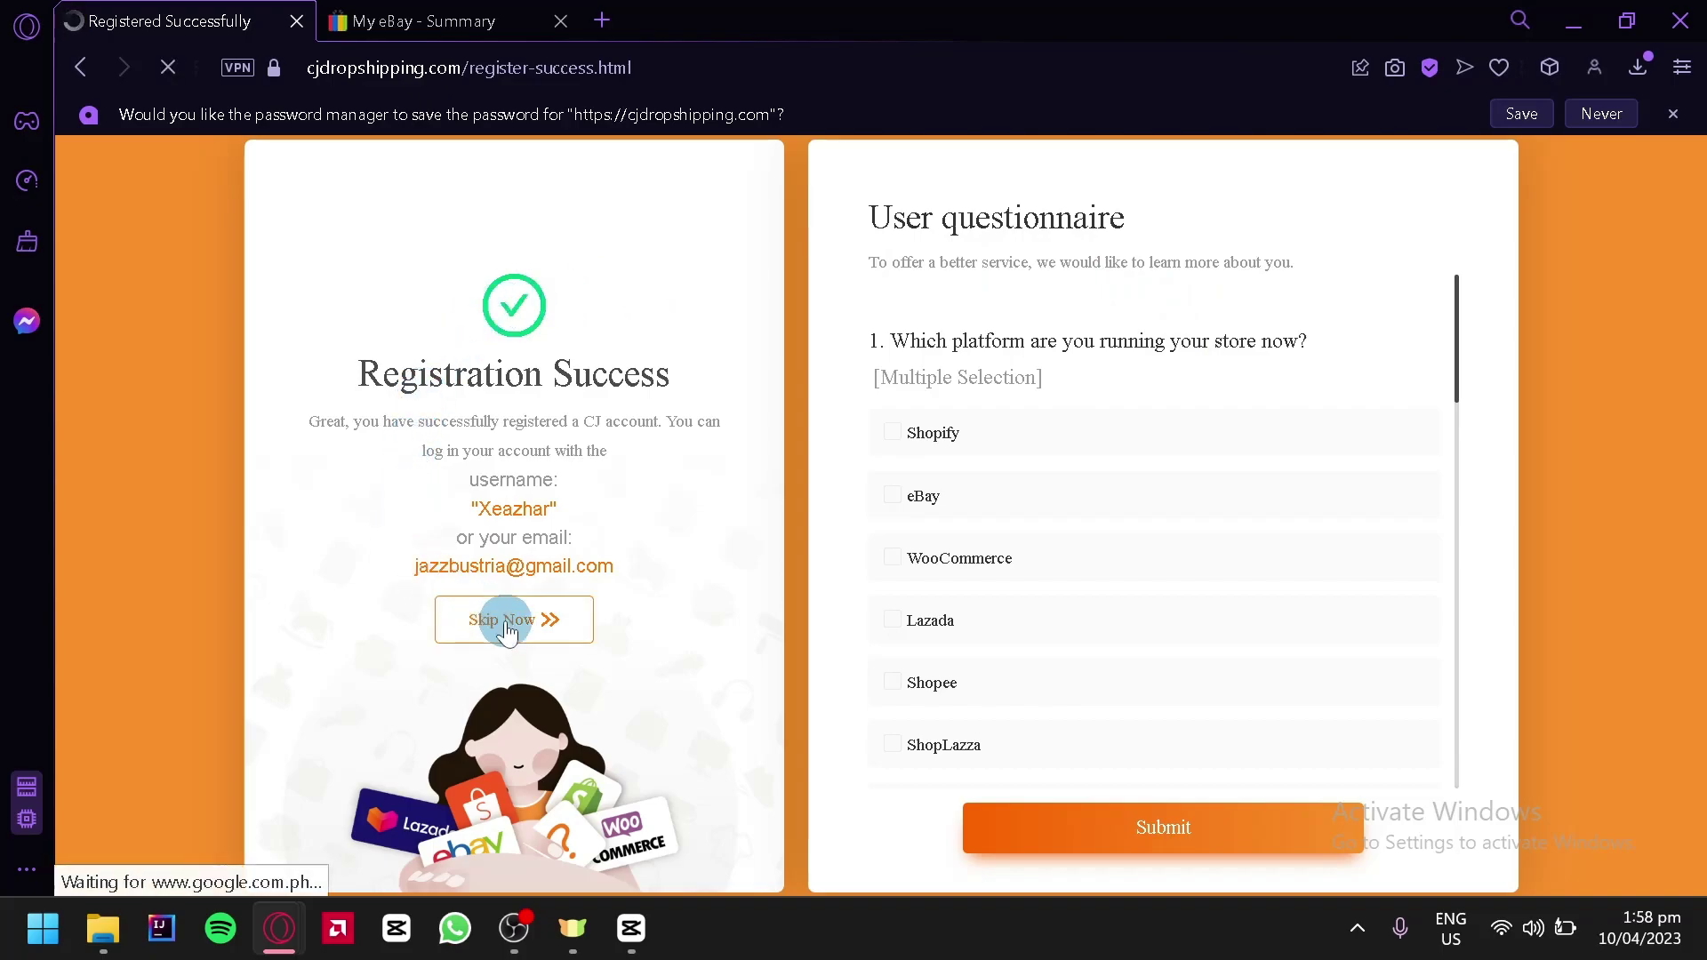
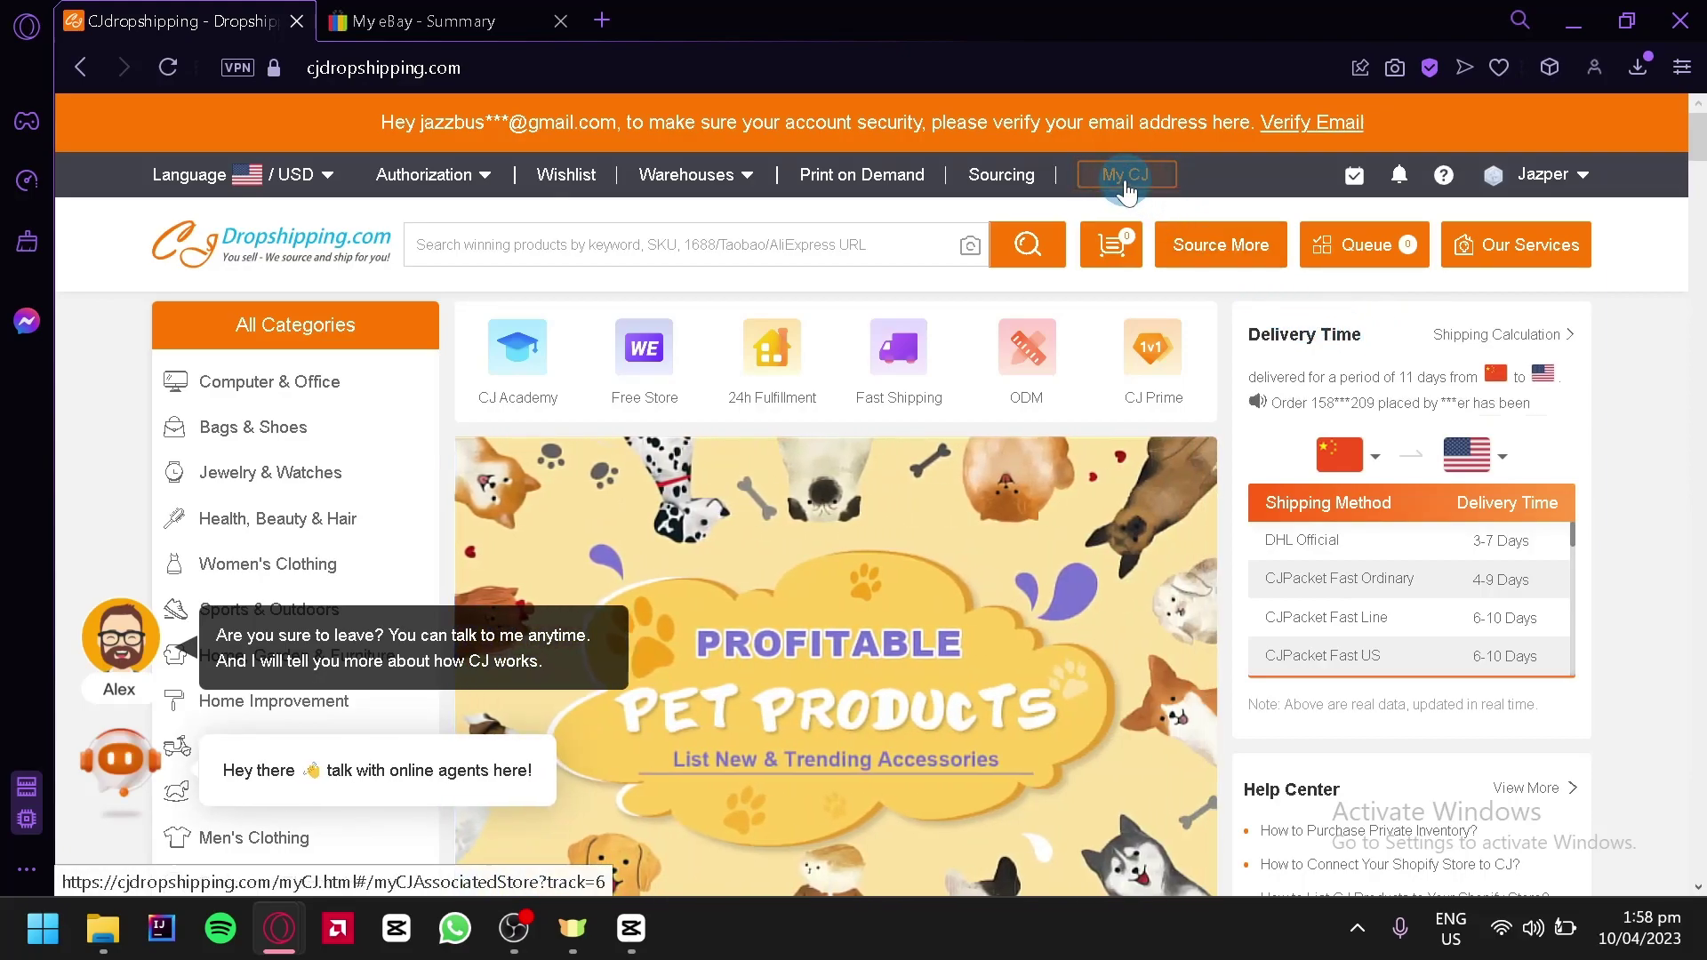
Open the My CJ dashboard from the CJdropshipping homepage's top navigation
left_click(1126, 178)
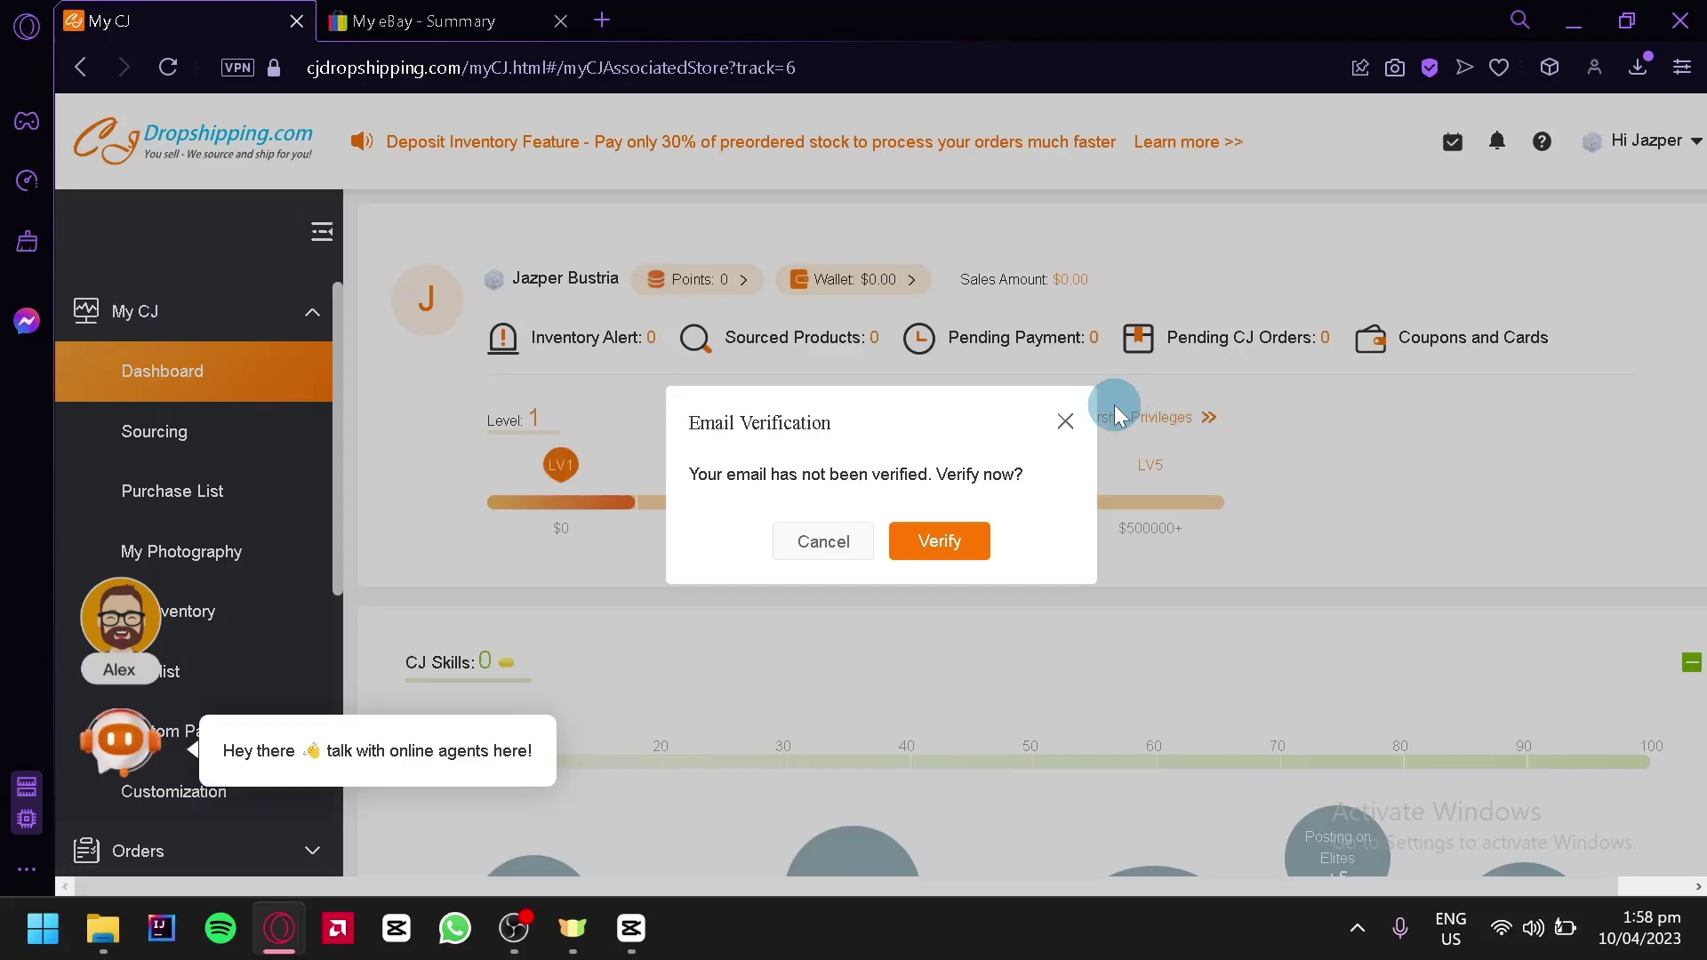
Dismiss the email verification prompt and expand the Store Authorization options in the sidebar
left_click(1065, 421)
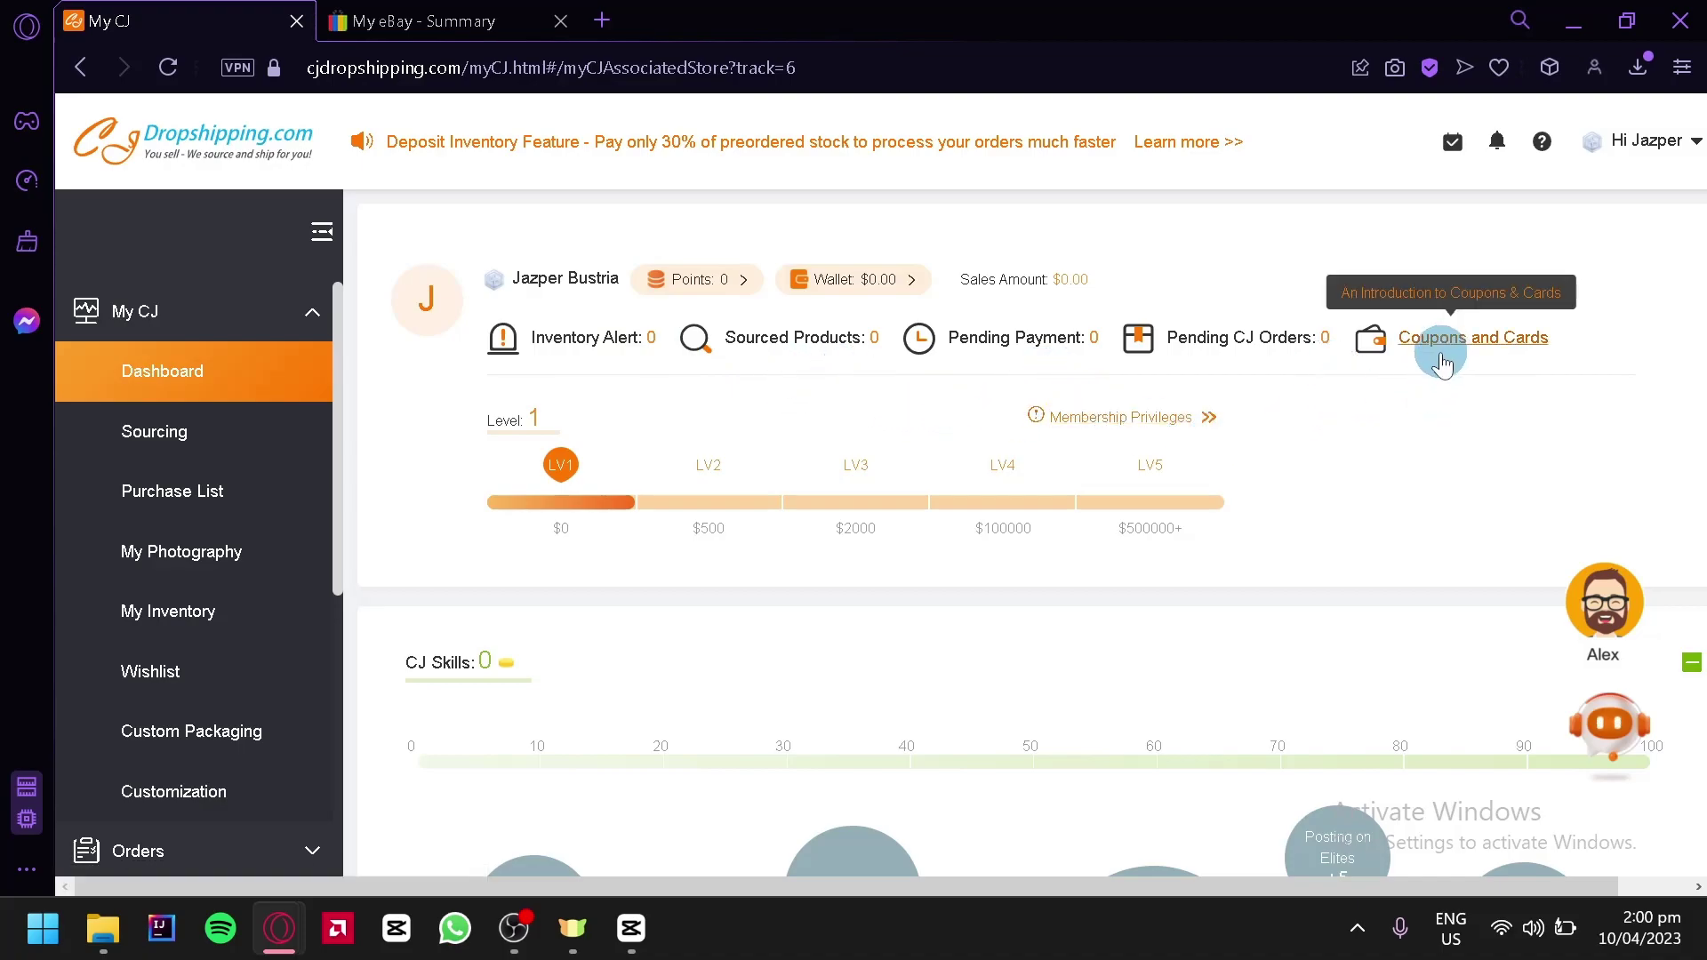
mouse_move(480, 502)
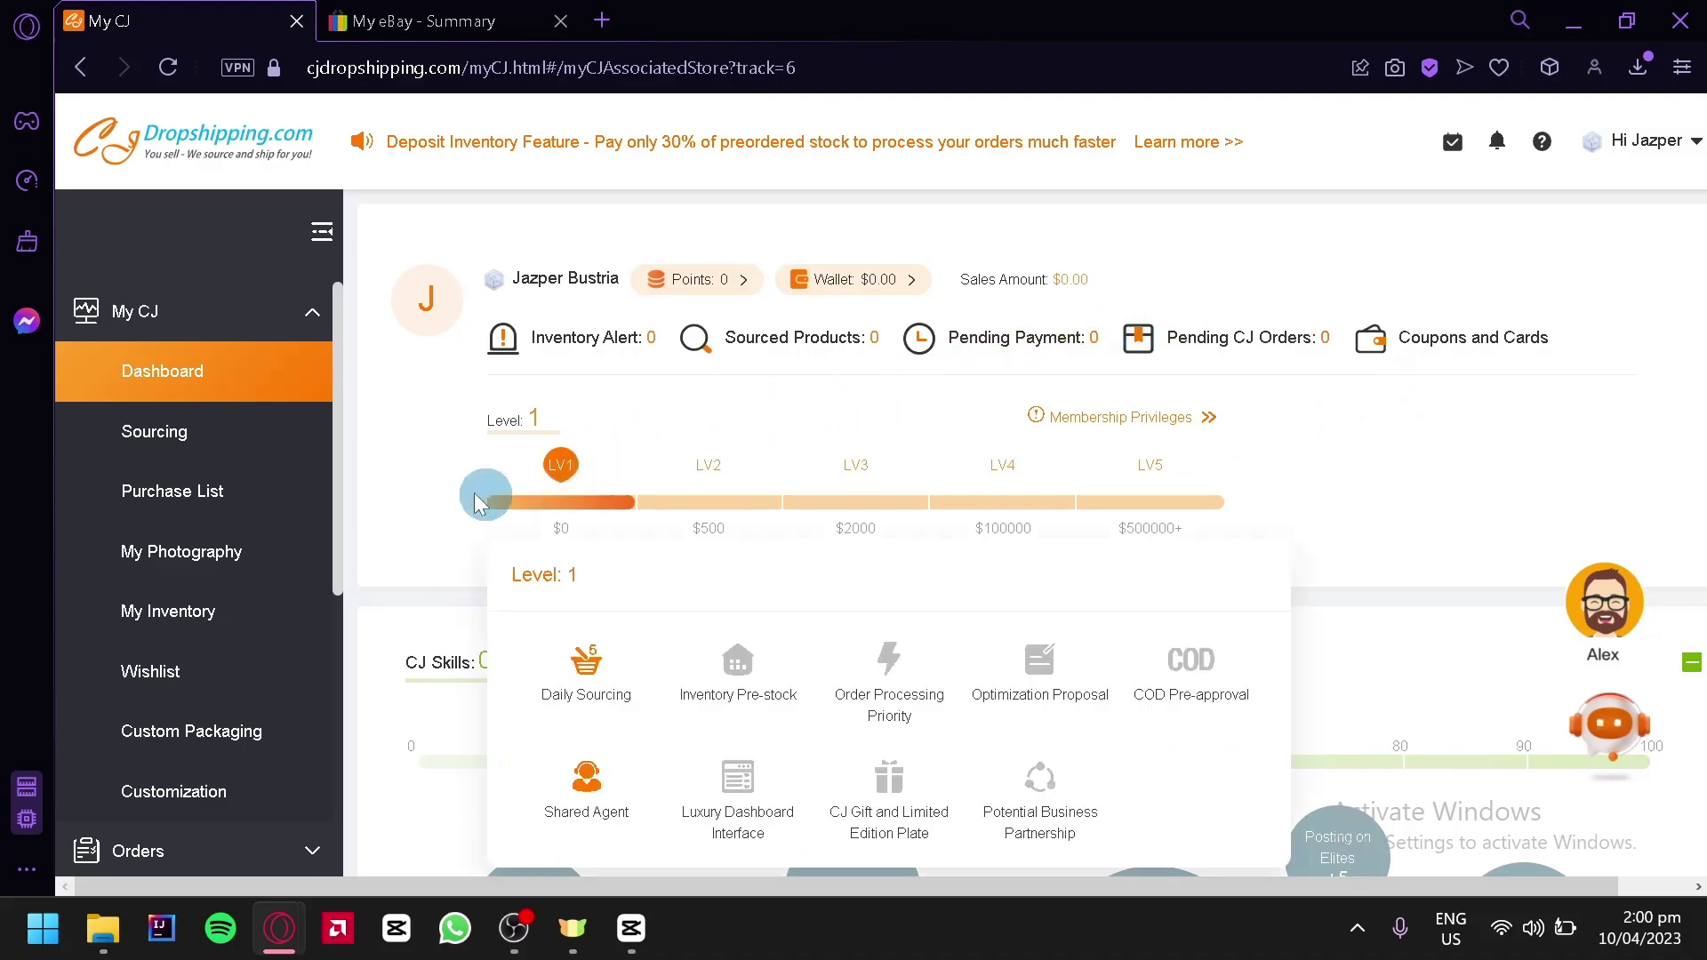
left_click(313, 322)
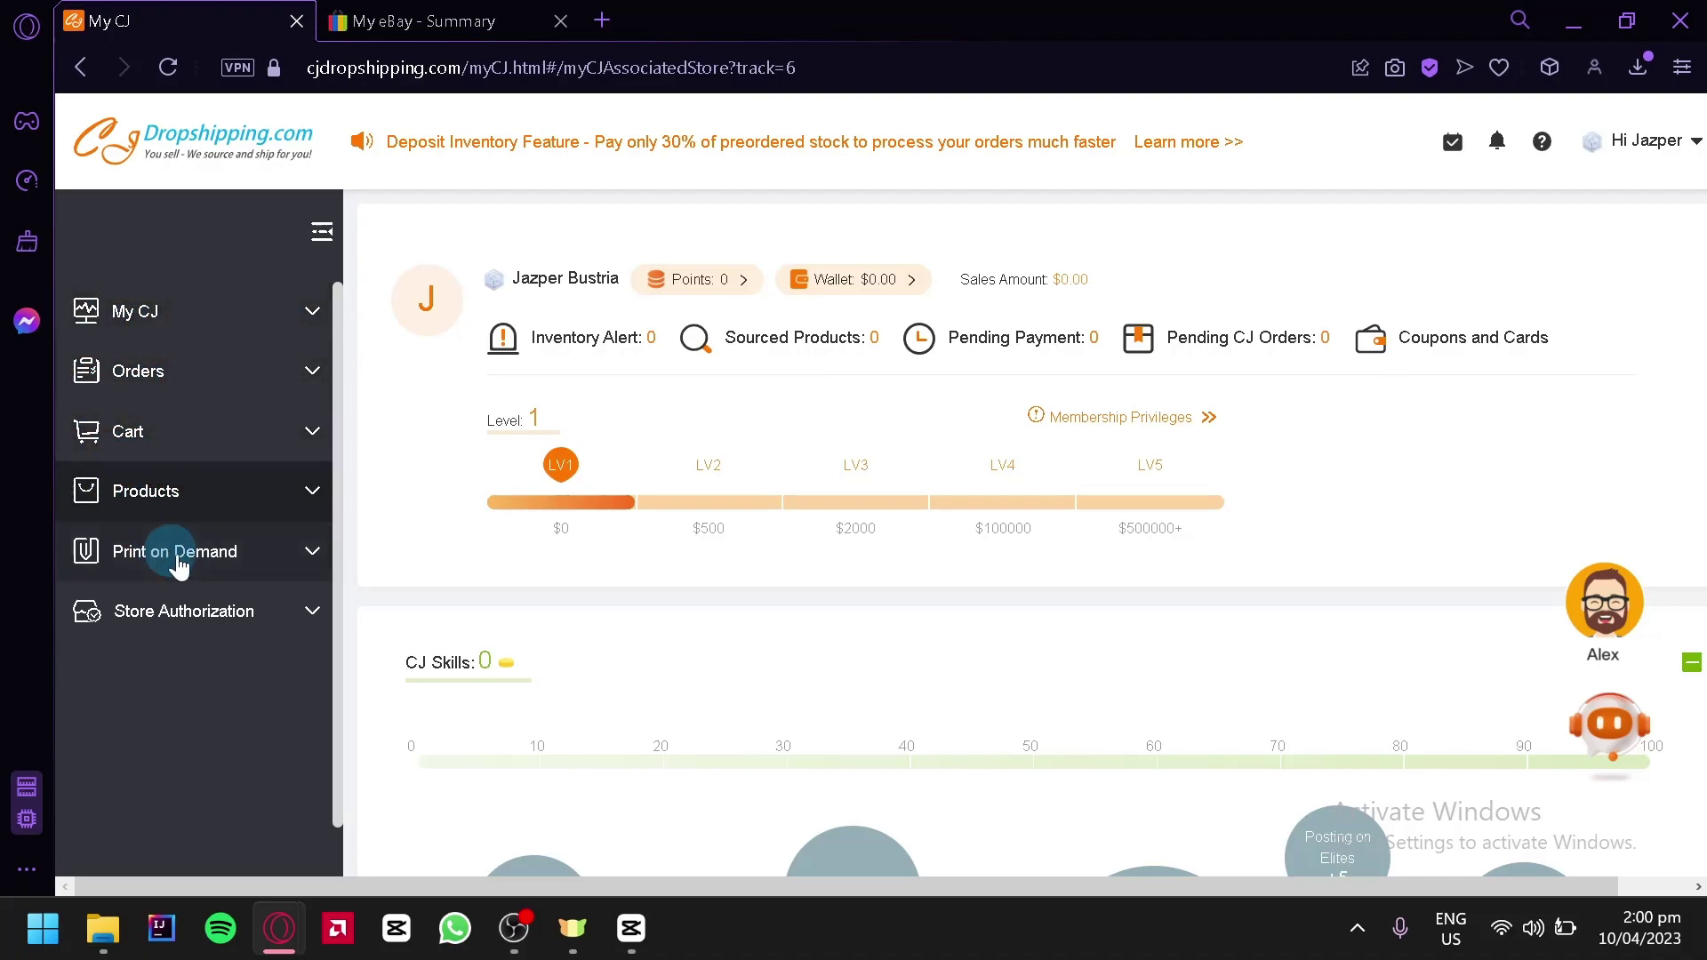
left_click(308, 630)
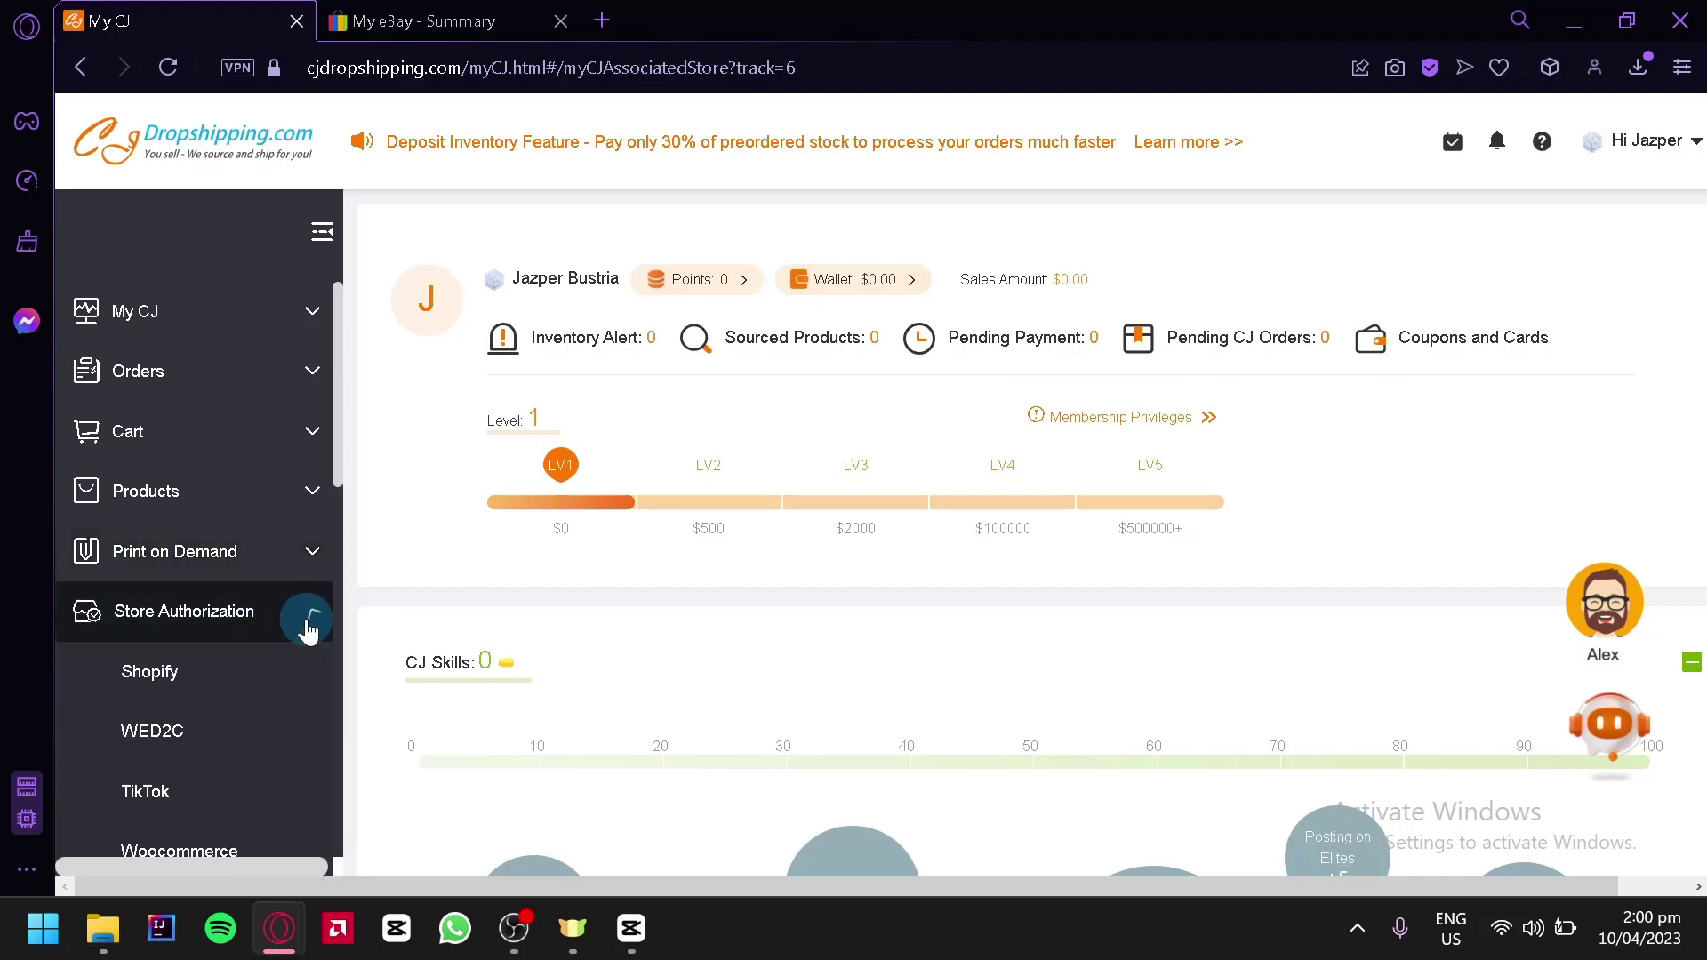
left_click_drag(336, 458, 354, 580)
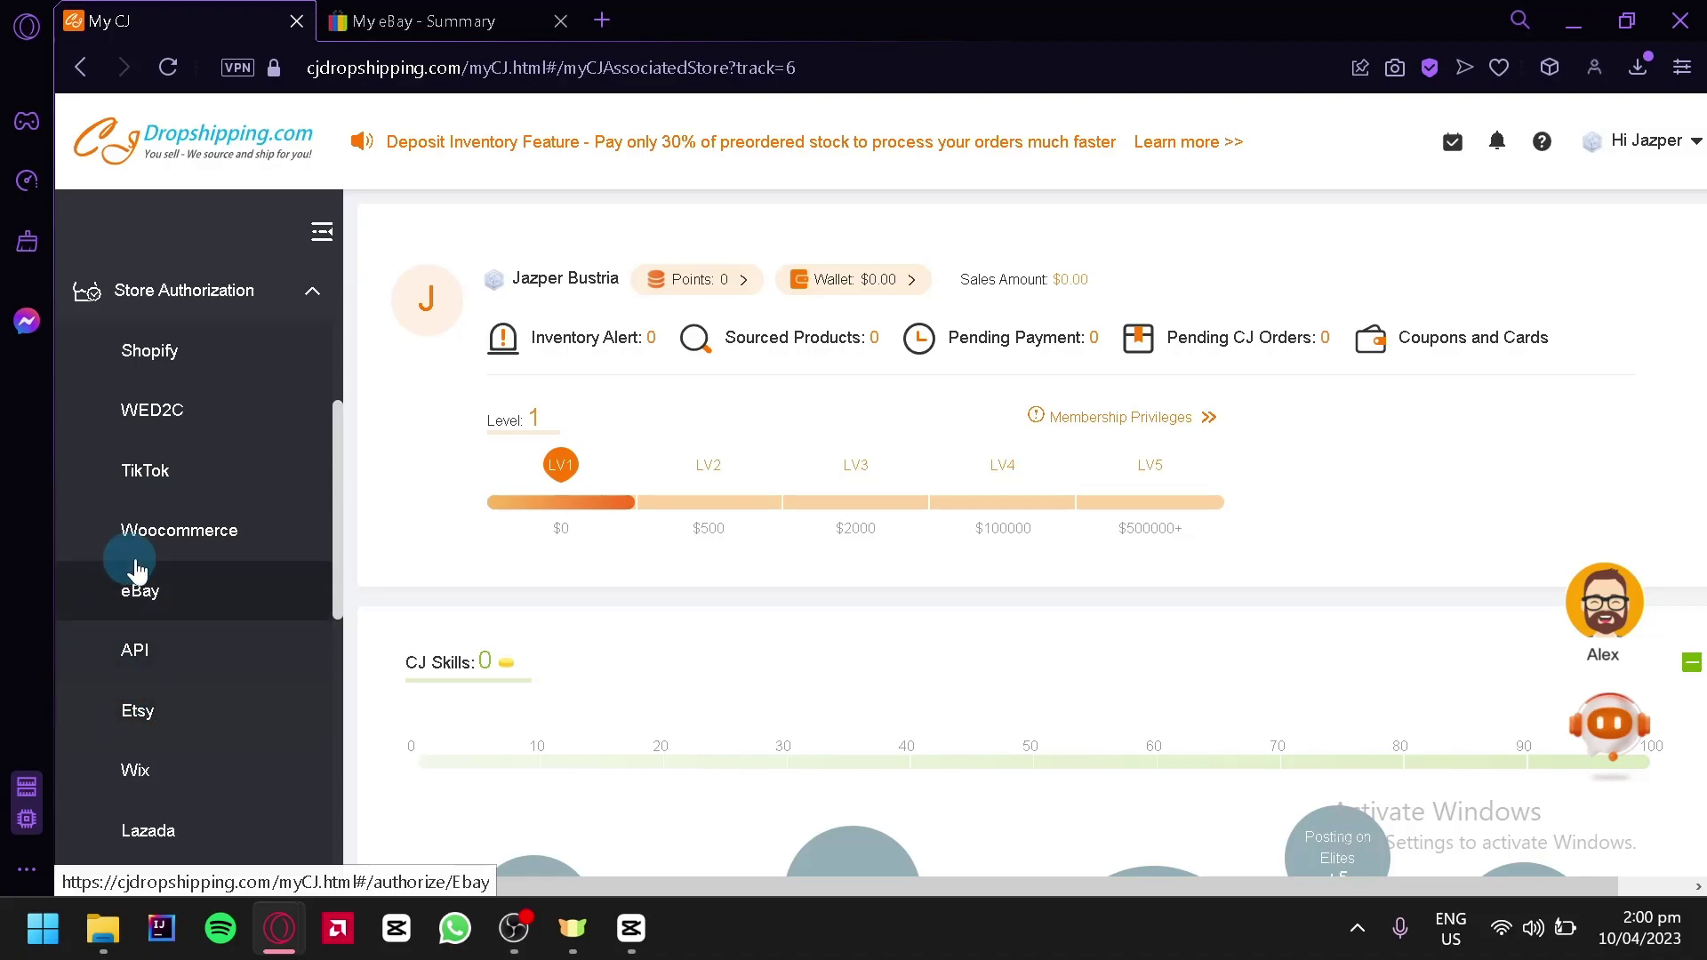
Add a new eBay store from the eBay authorization page, then view the My eBay summary
left_click(188, 593)
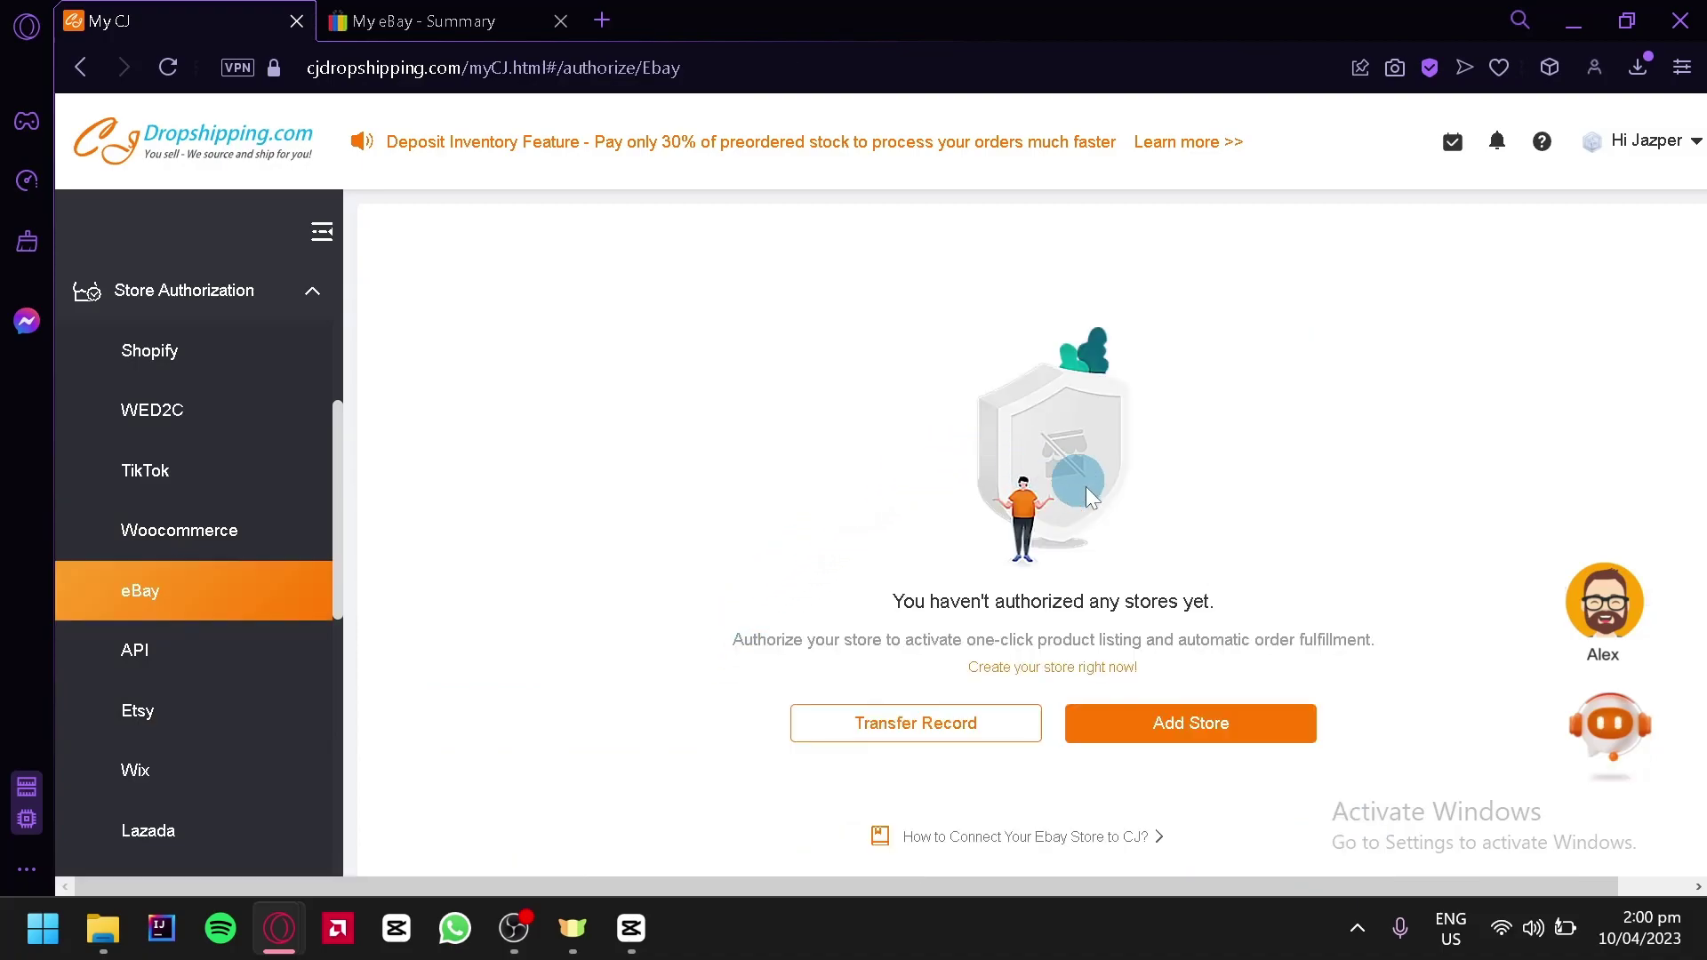
left_click(1175, 734)
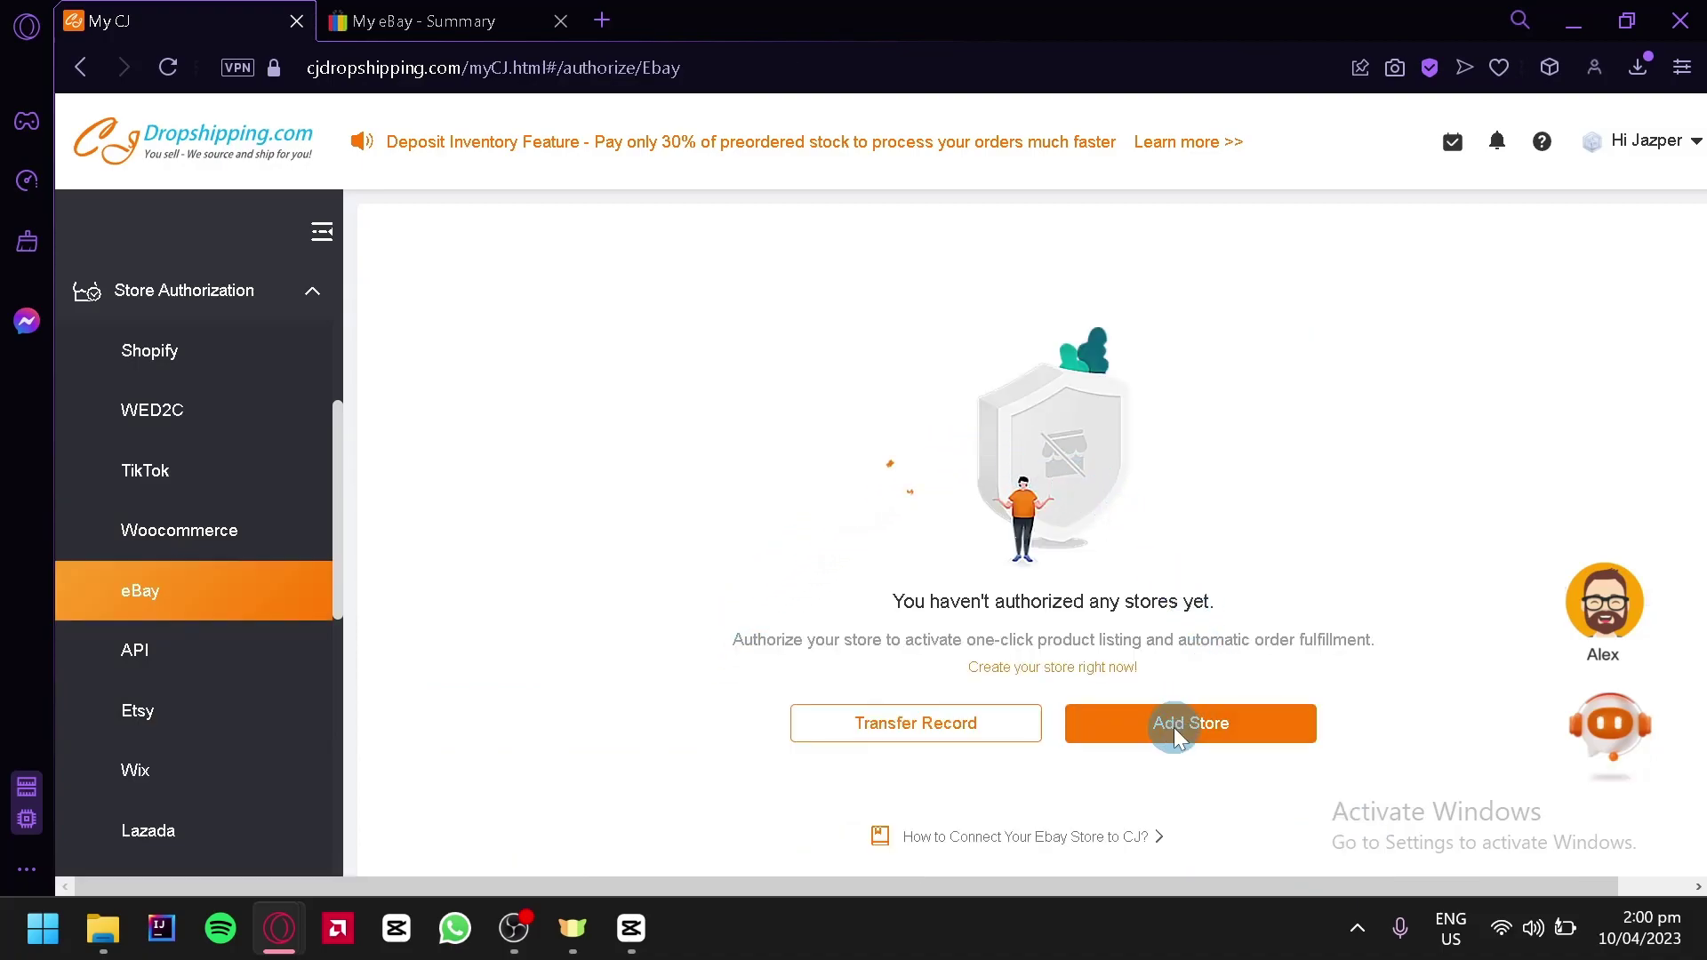
scroll(1021, 381, "down", 3)
scroll(1007, 383, "up", 3)
left_click(366, 12)
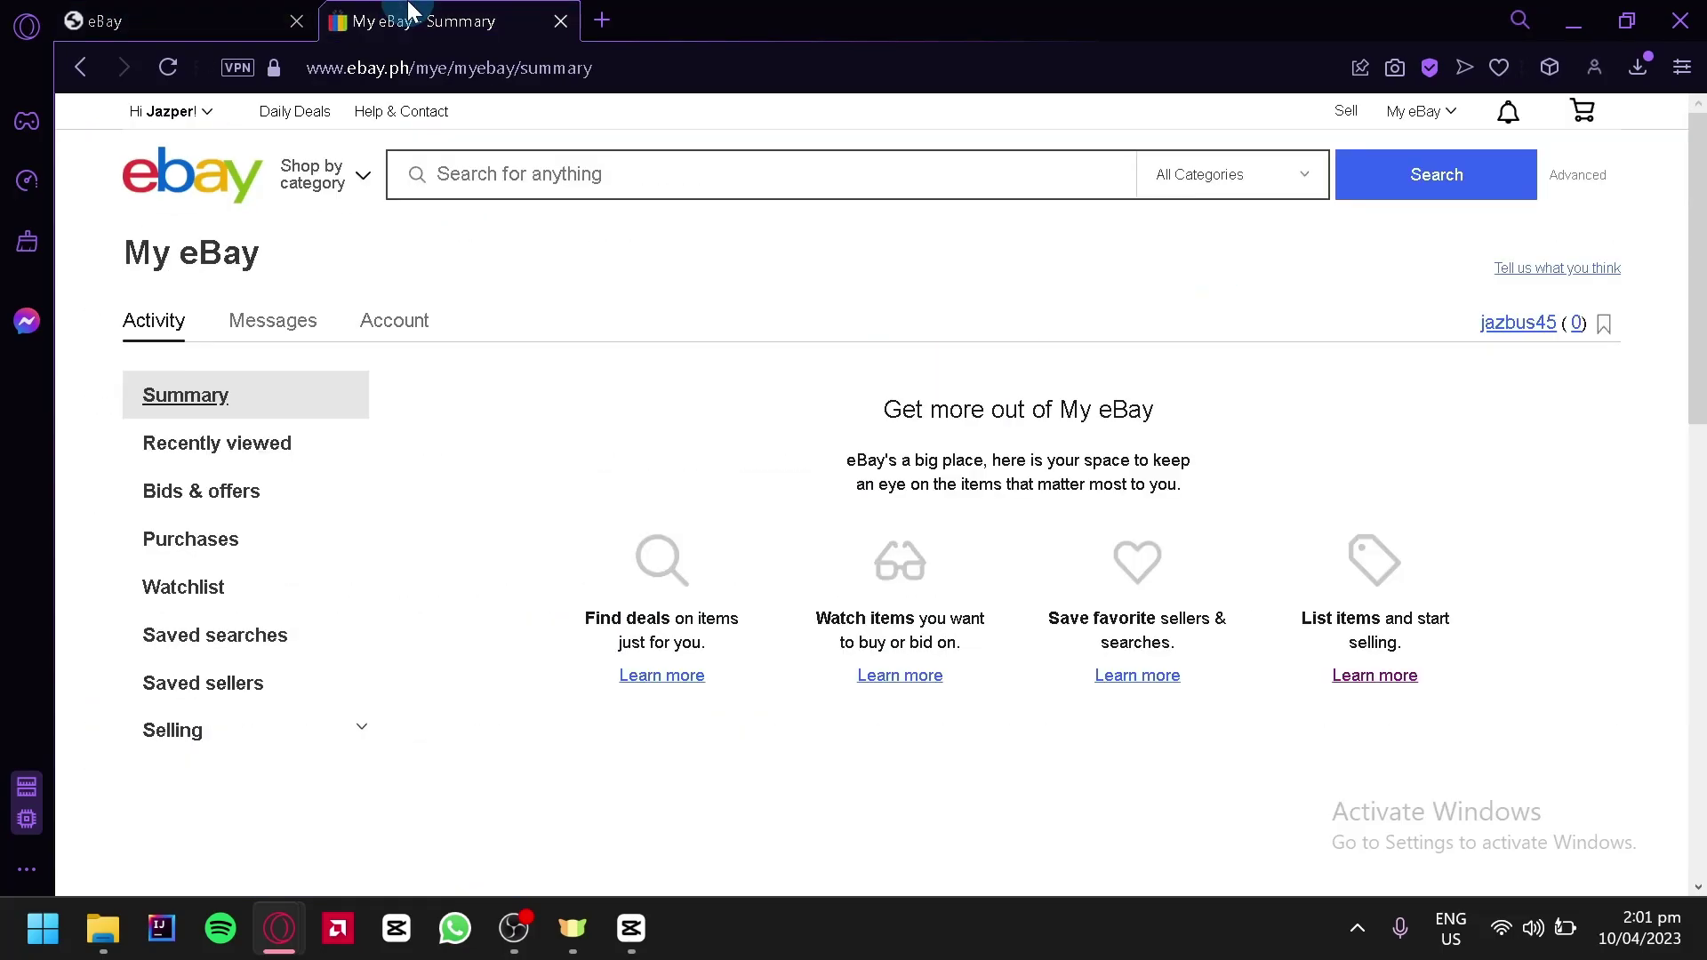
Check the signed-in eBay account, then return to the consent page to grant CJdropshipping access
left_click(201, 113)
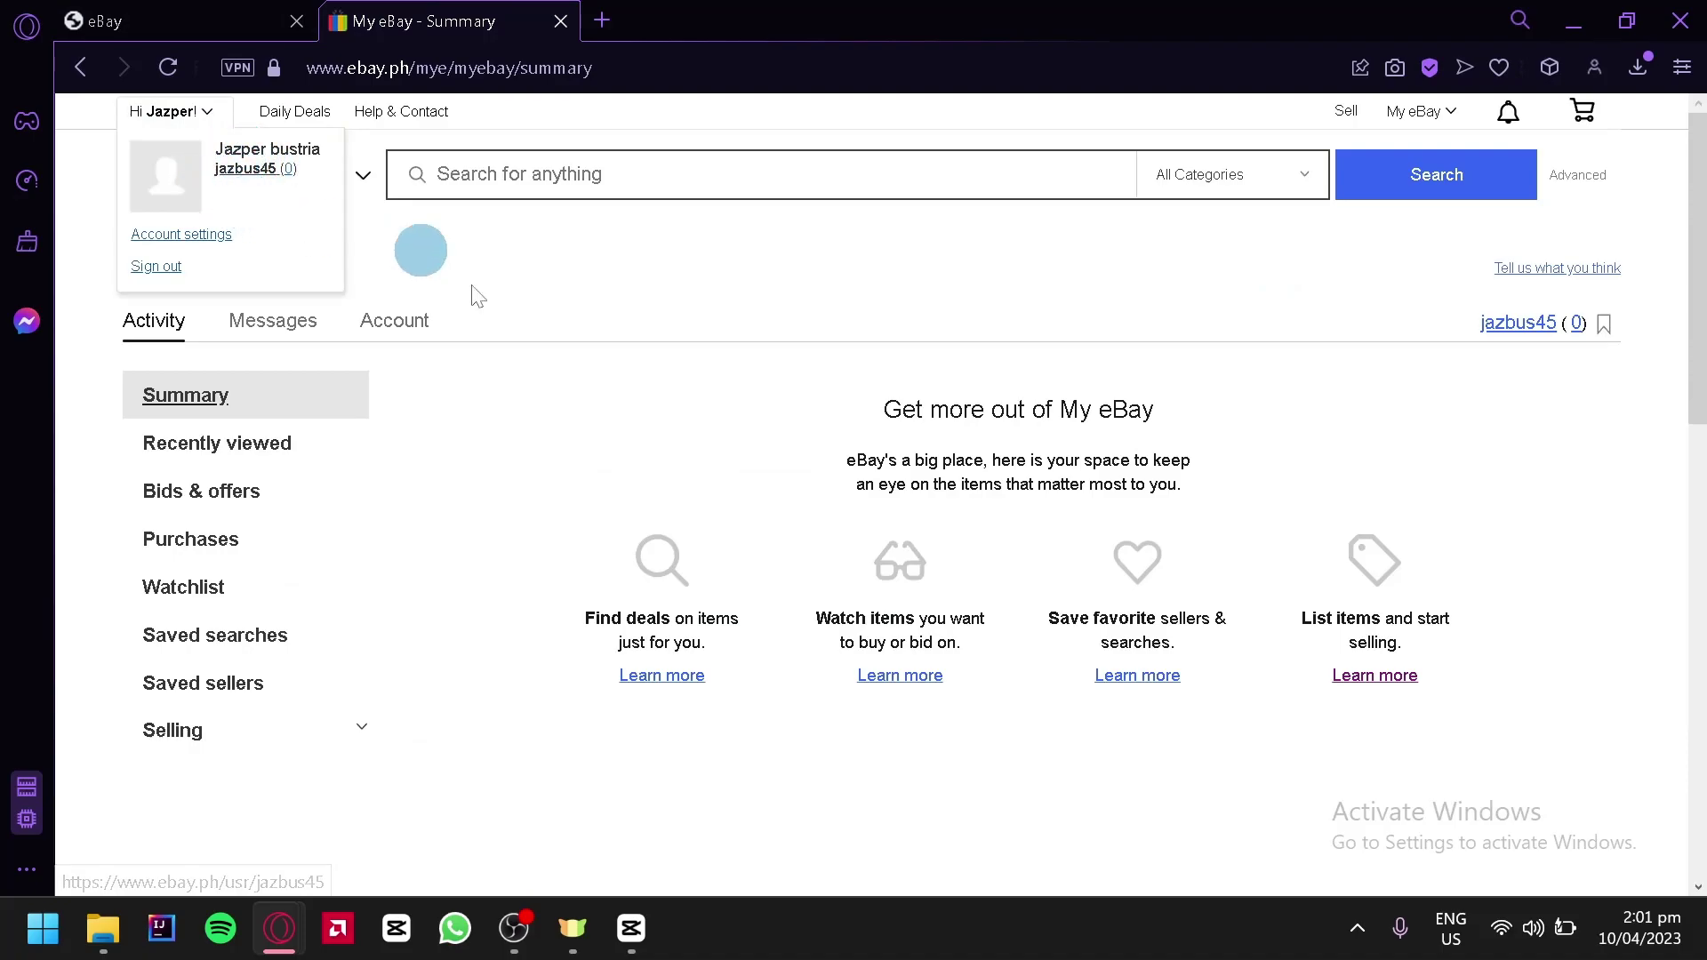
left_click(196, 13)
scroll(333, 534, "down", 2)
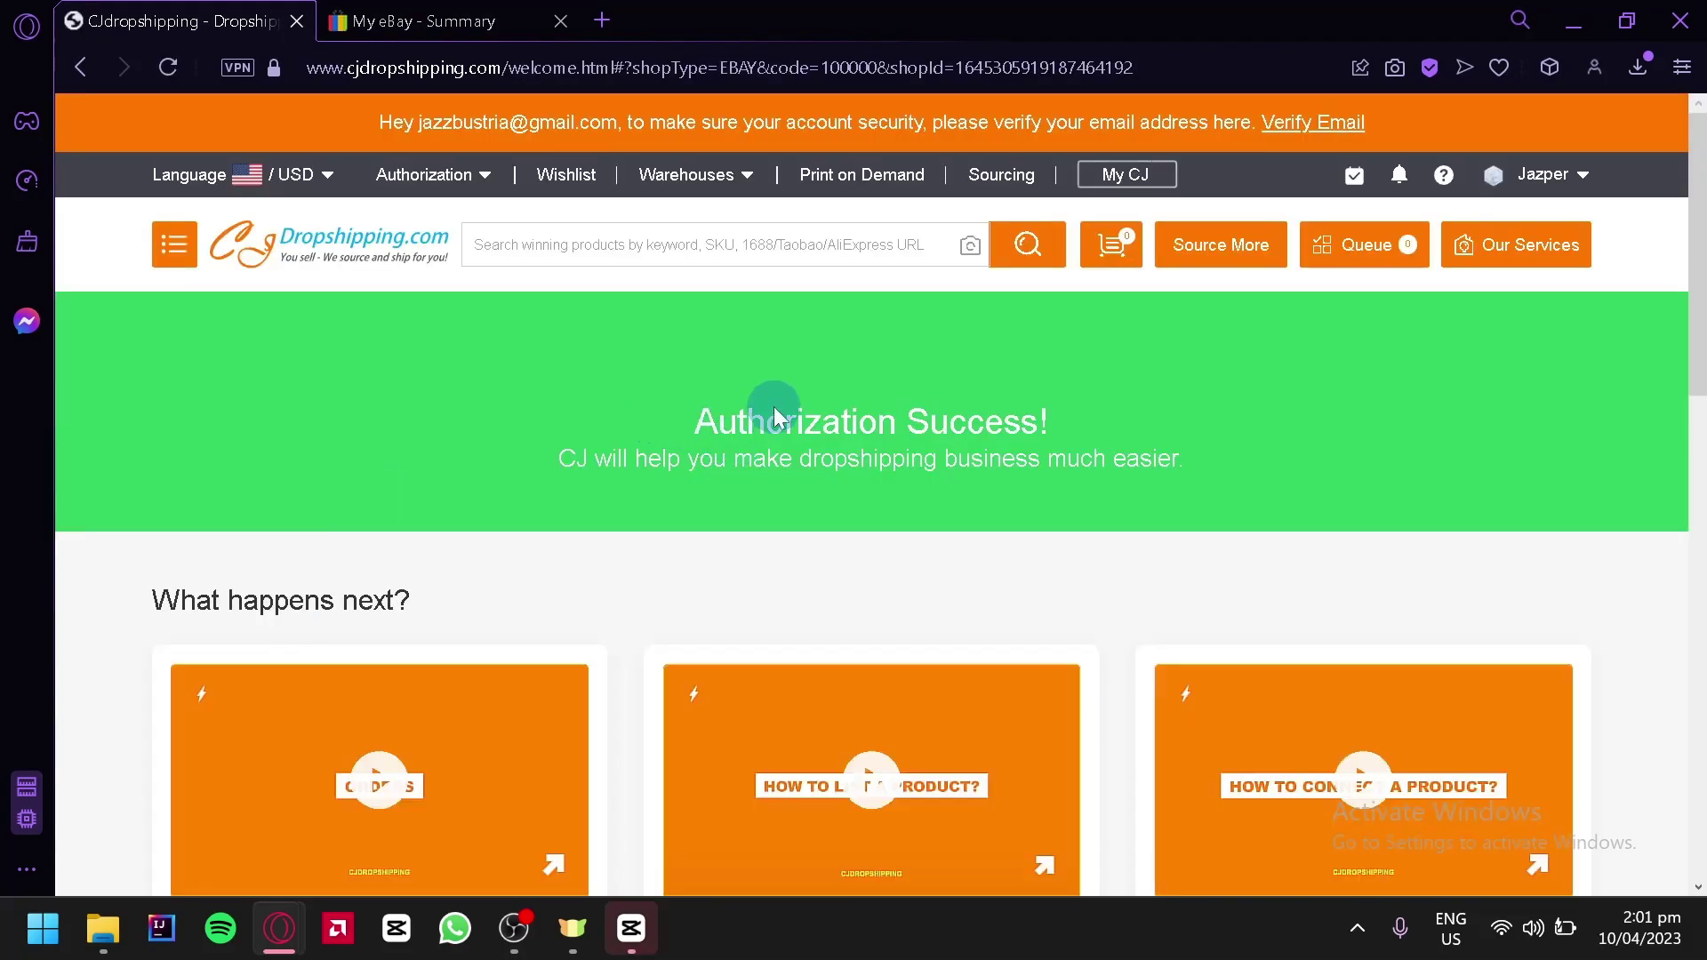
Close the store guide popup and view the authorized eBay store list under Store Authorization
scroll(877, 541, "down", 4)
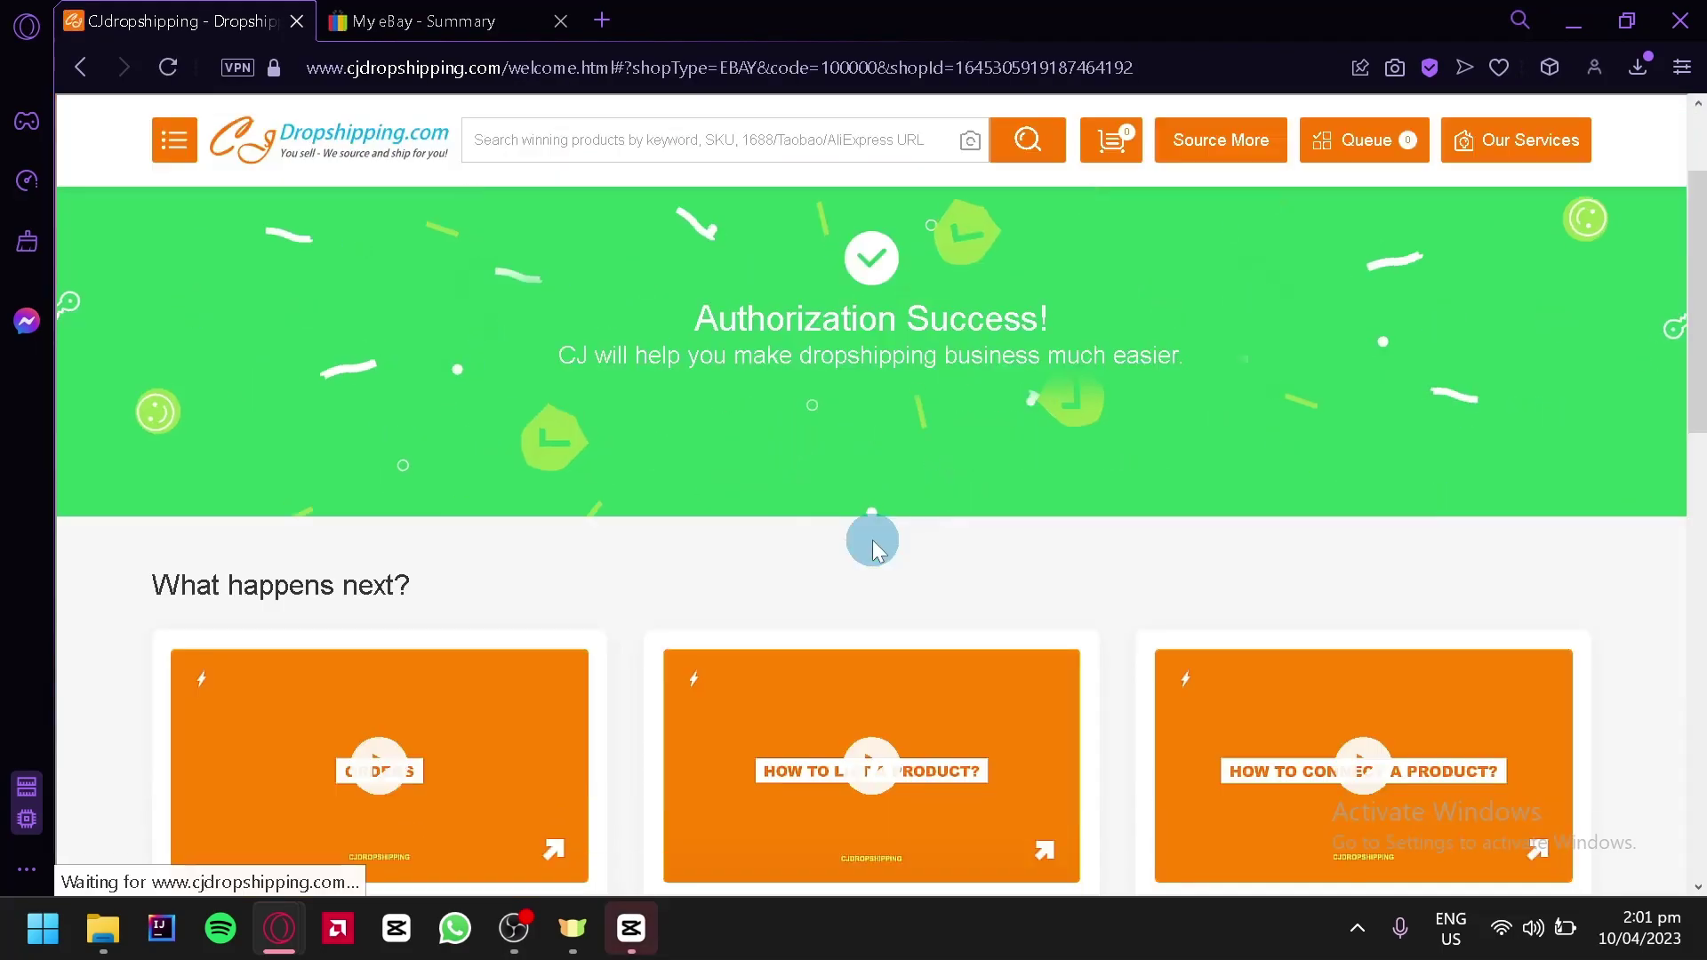
left_click(867, 551)
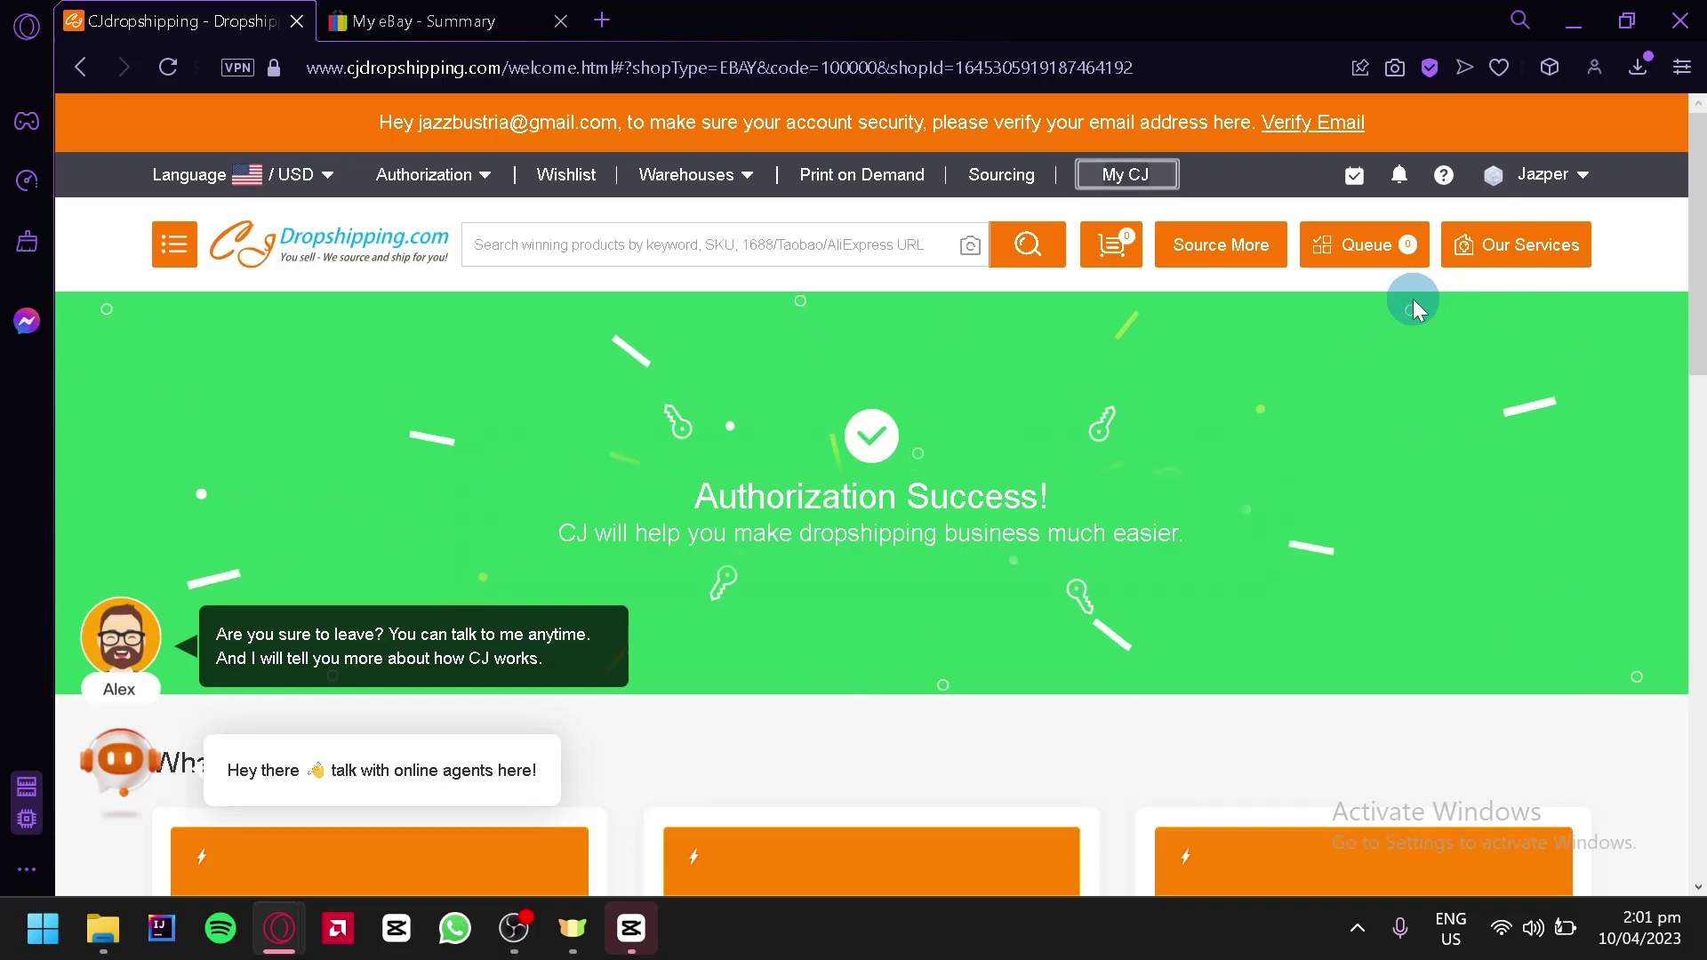
left_click(1129, 175)
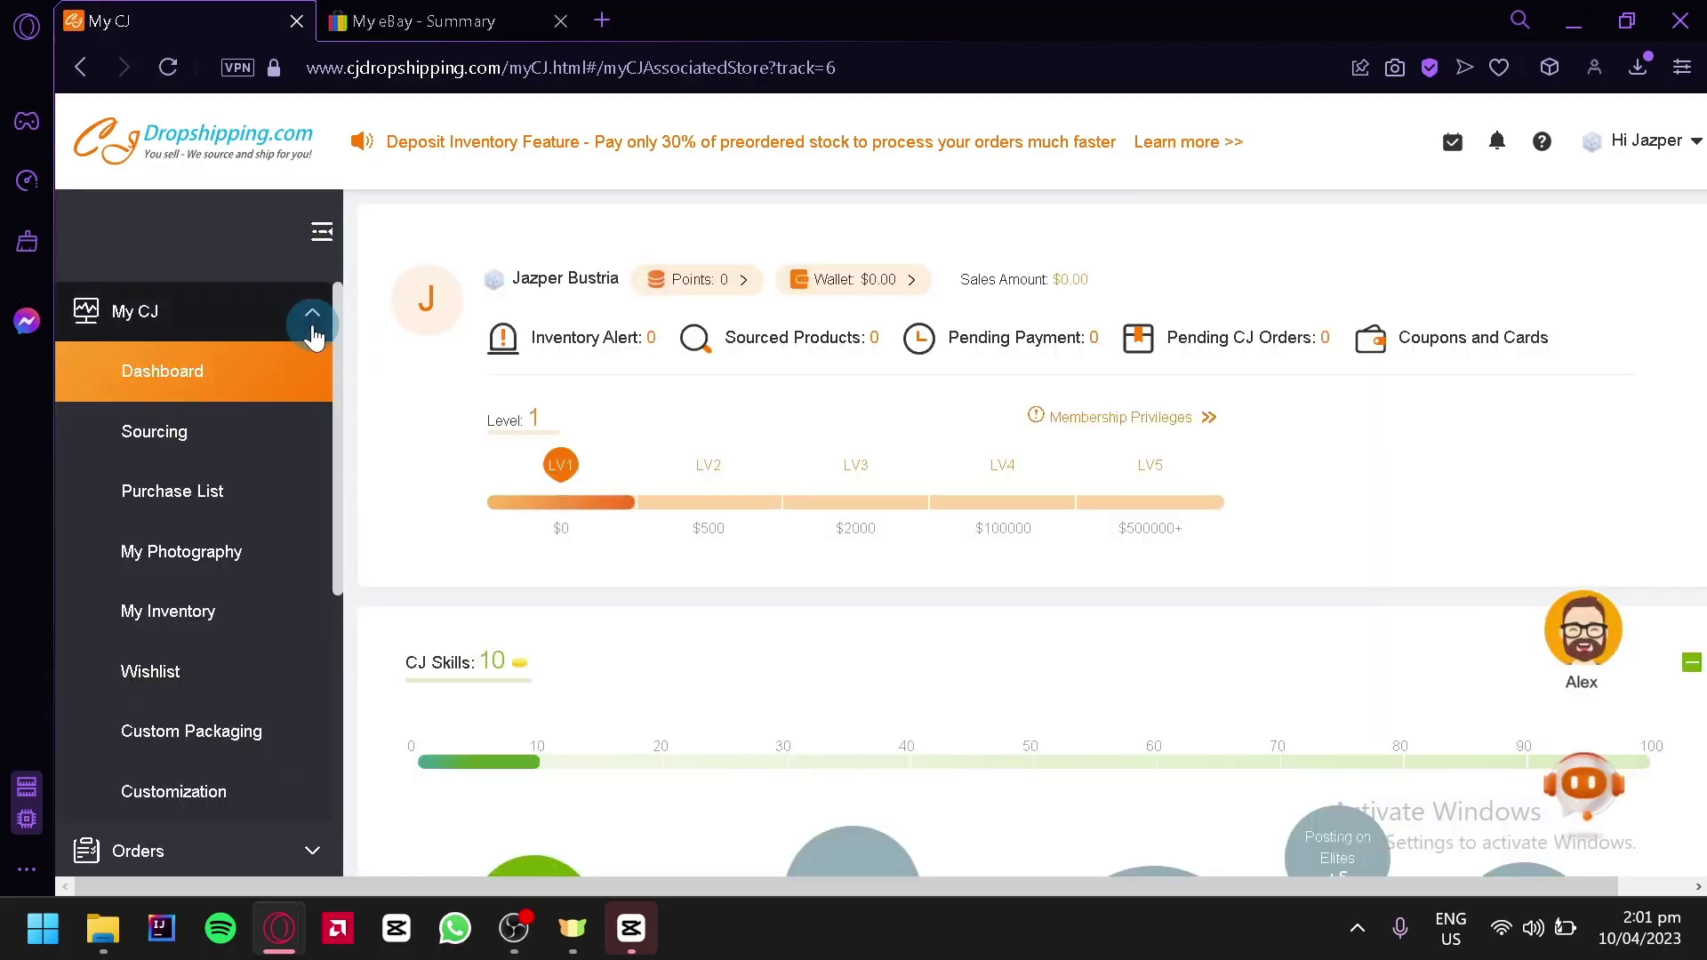
left_click(312, 331)
scroll(264, 507, "down", 1)
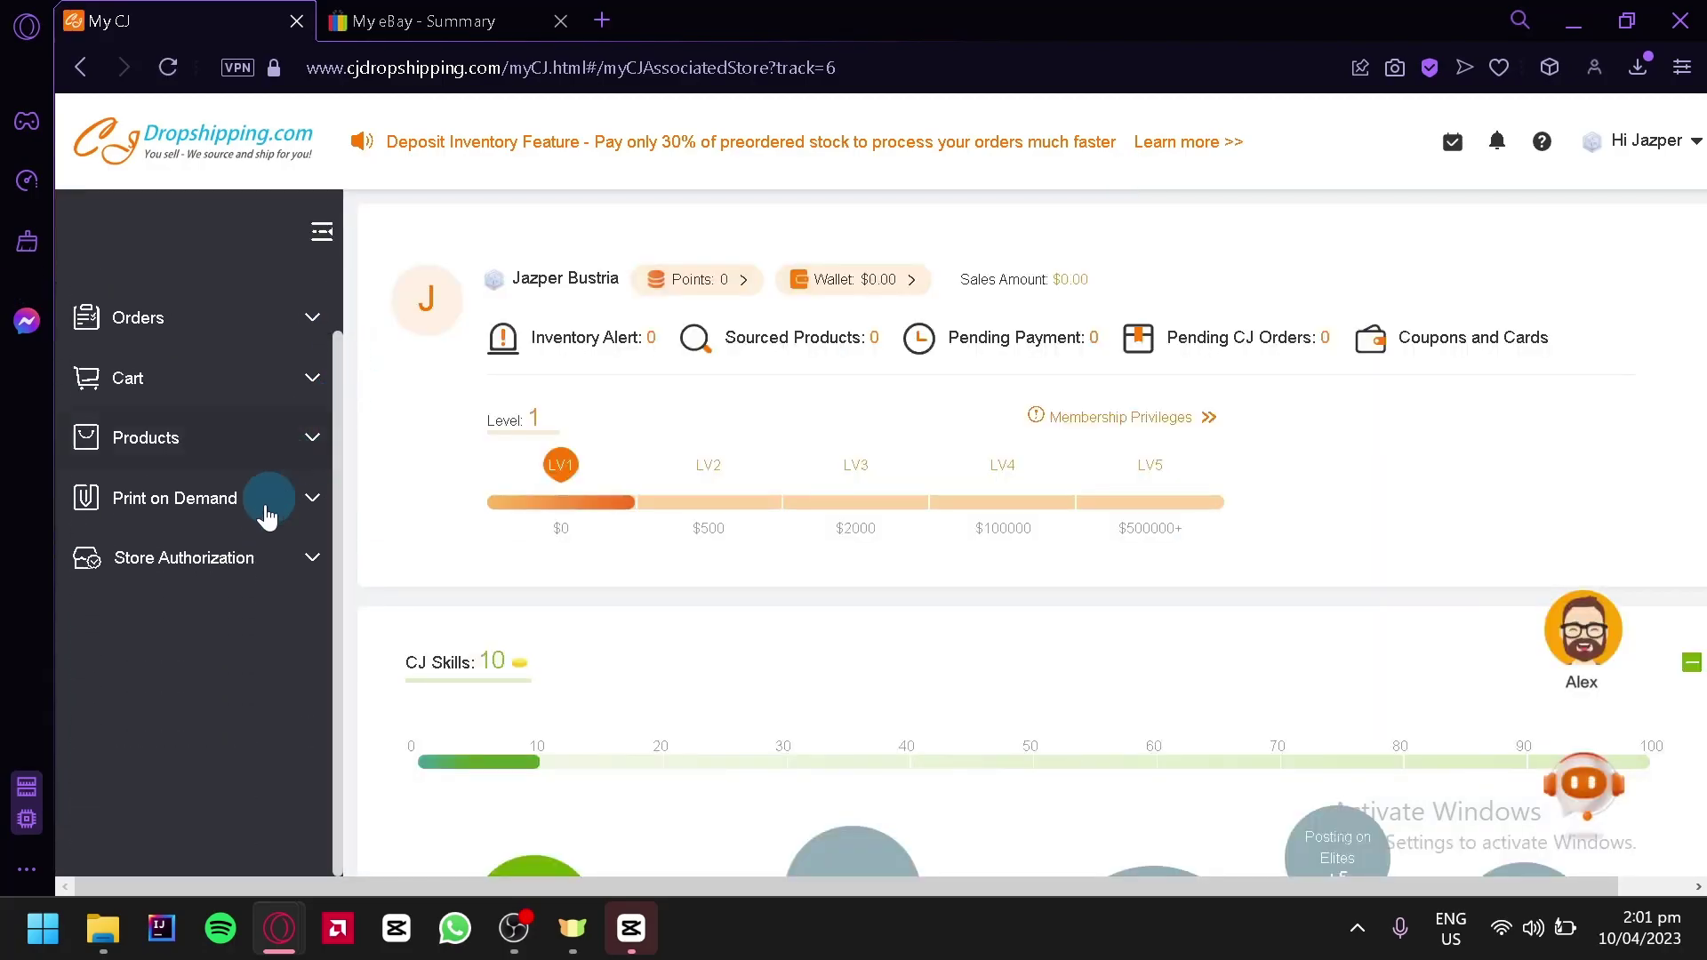
left_click(286, 562)
left_click(205, 748)
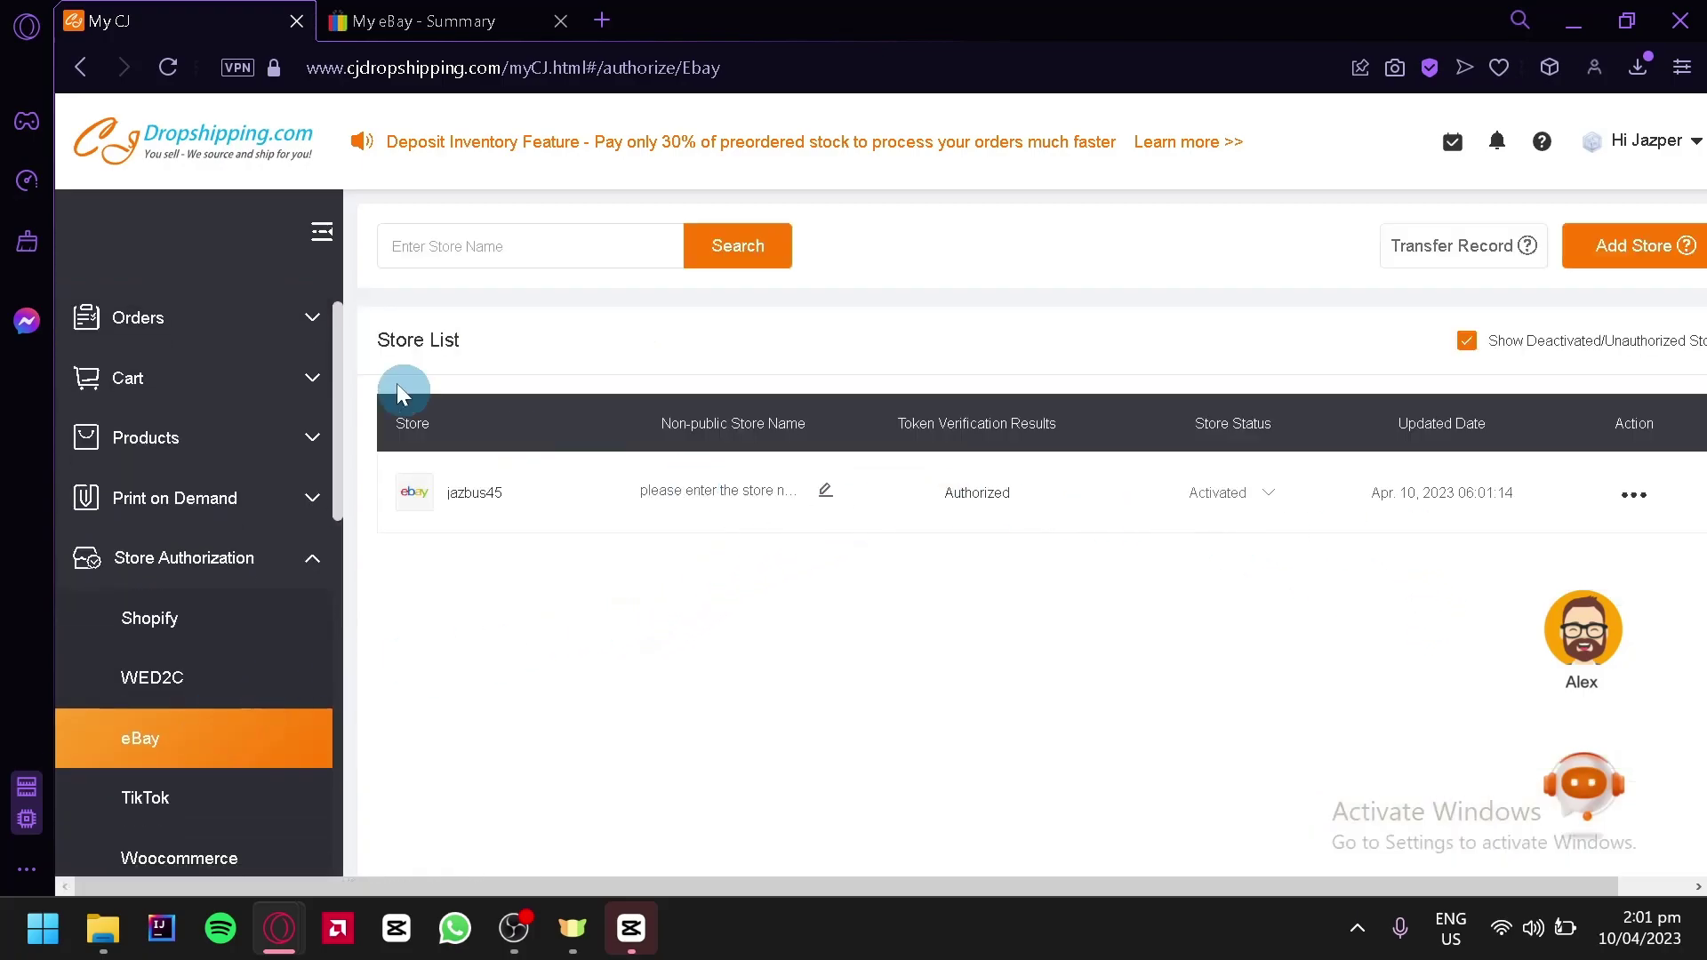
Compare with the My eBay summary, then restore the full navigation labels and My CJ section
left_click(324, 239)
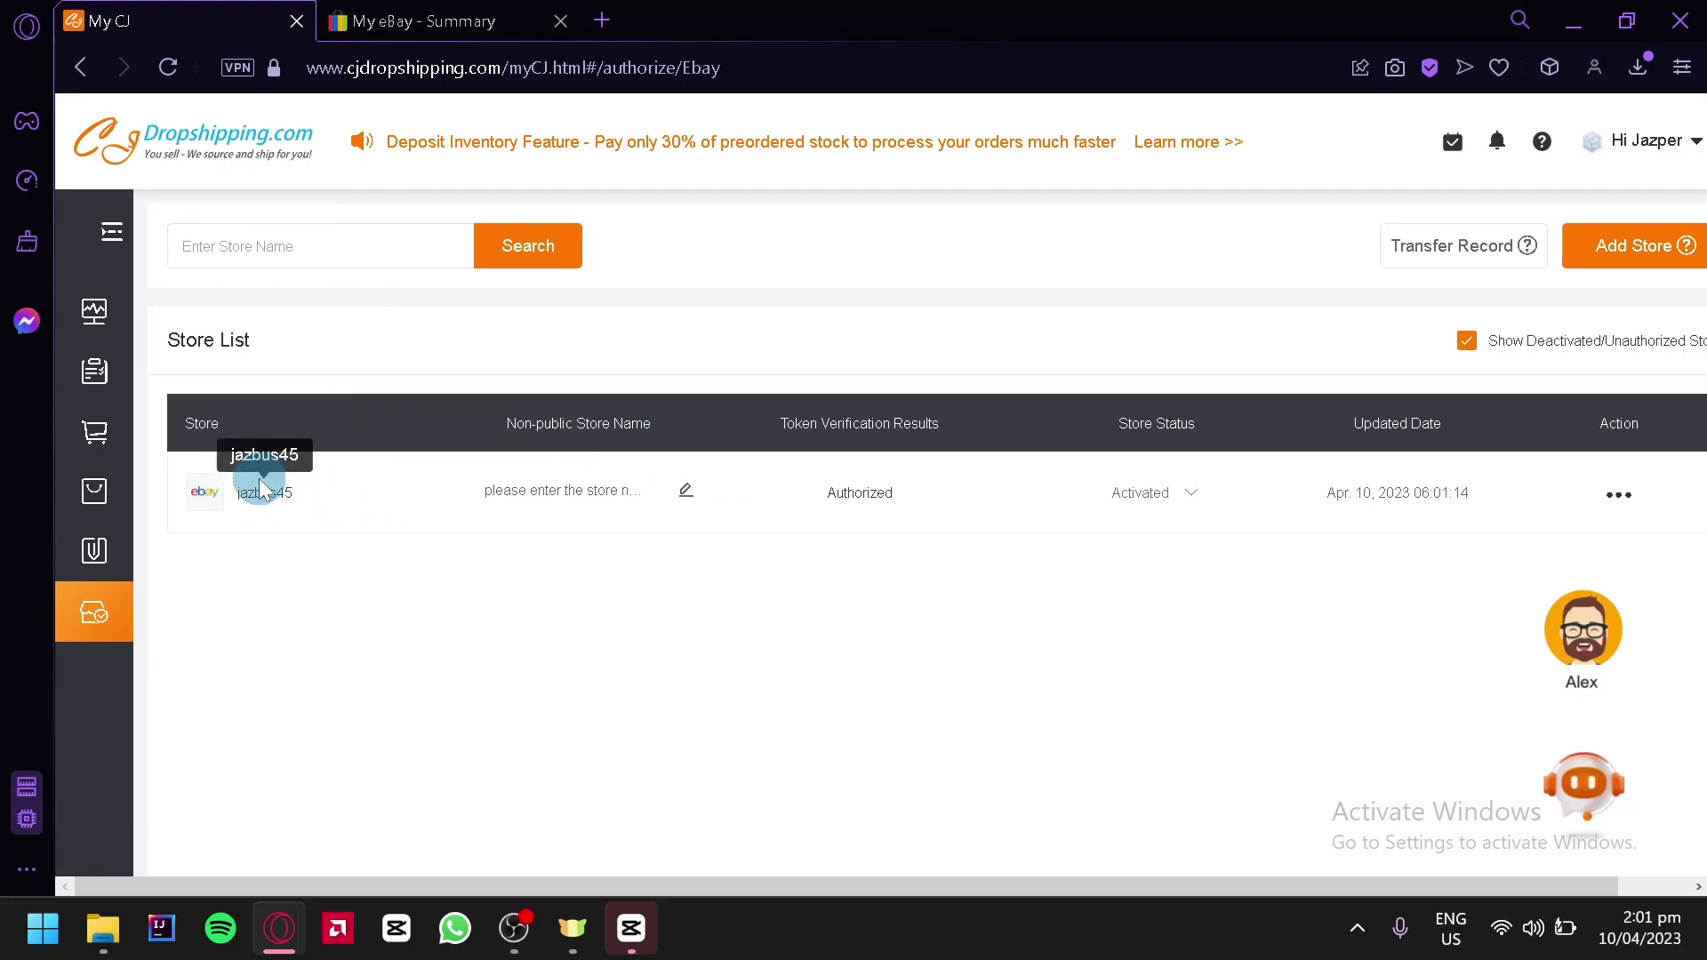
left_click(438, 18)
left_click(1519, 338)
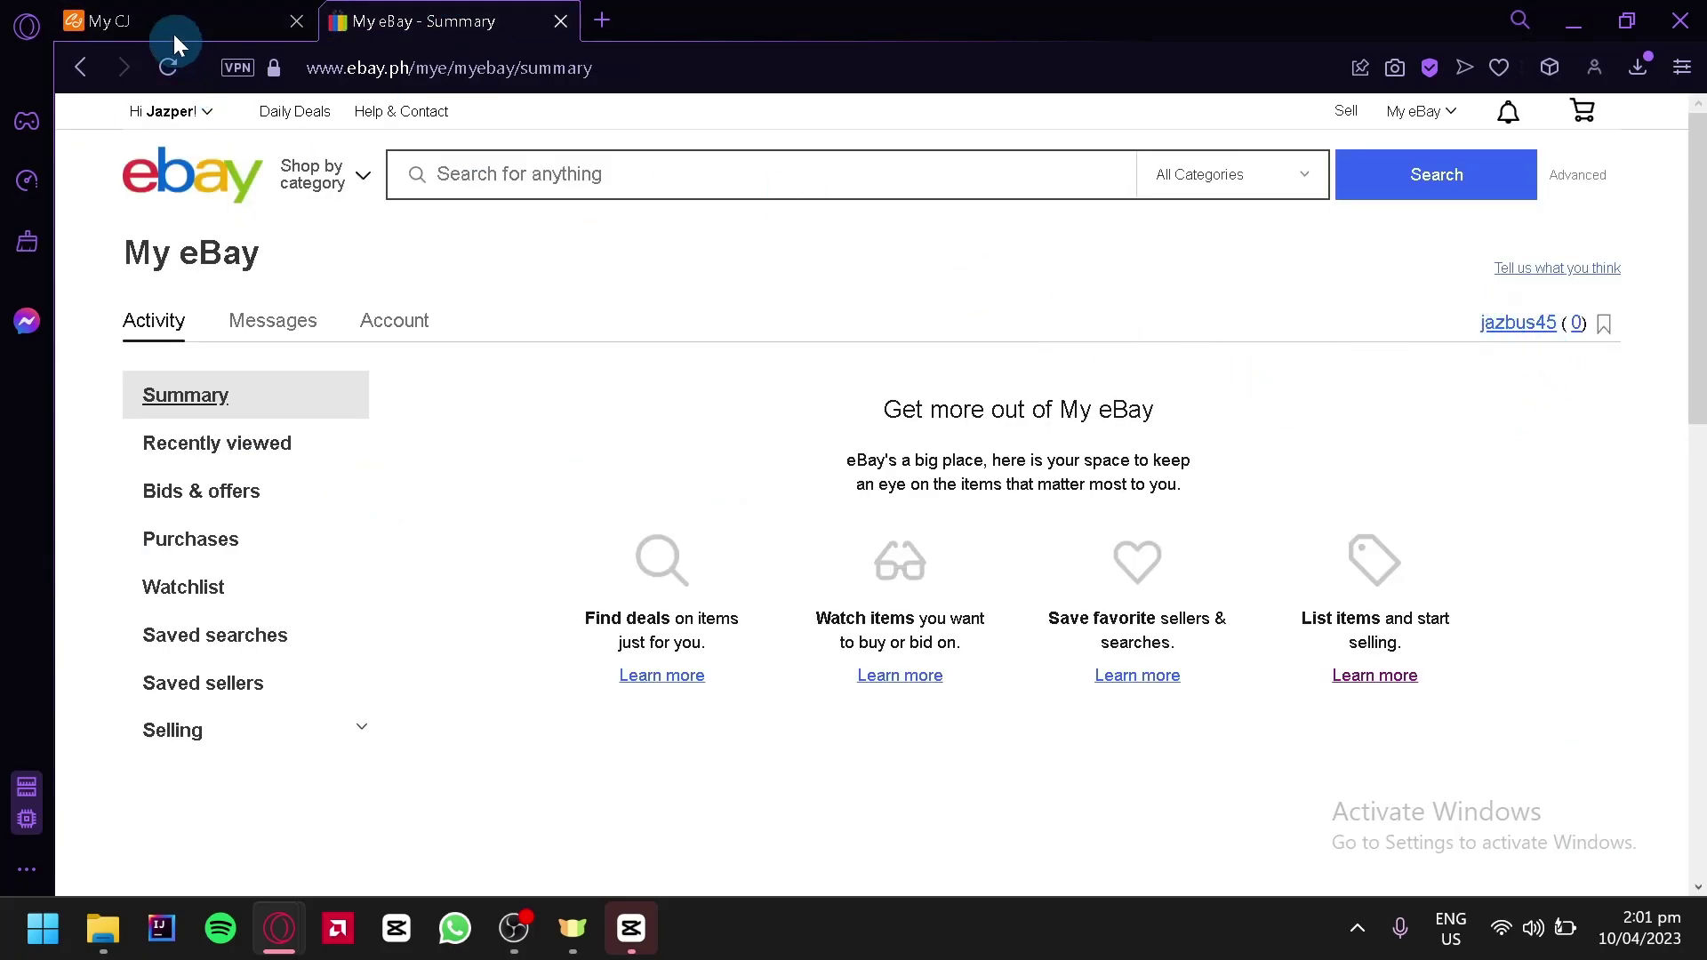
left_click(160, 13)
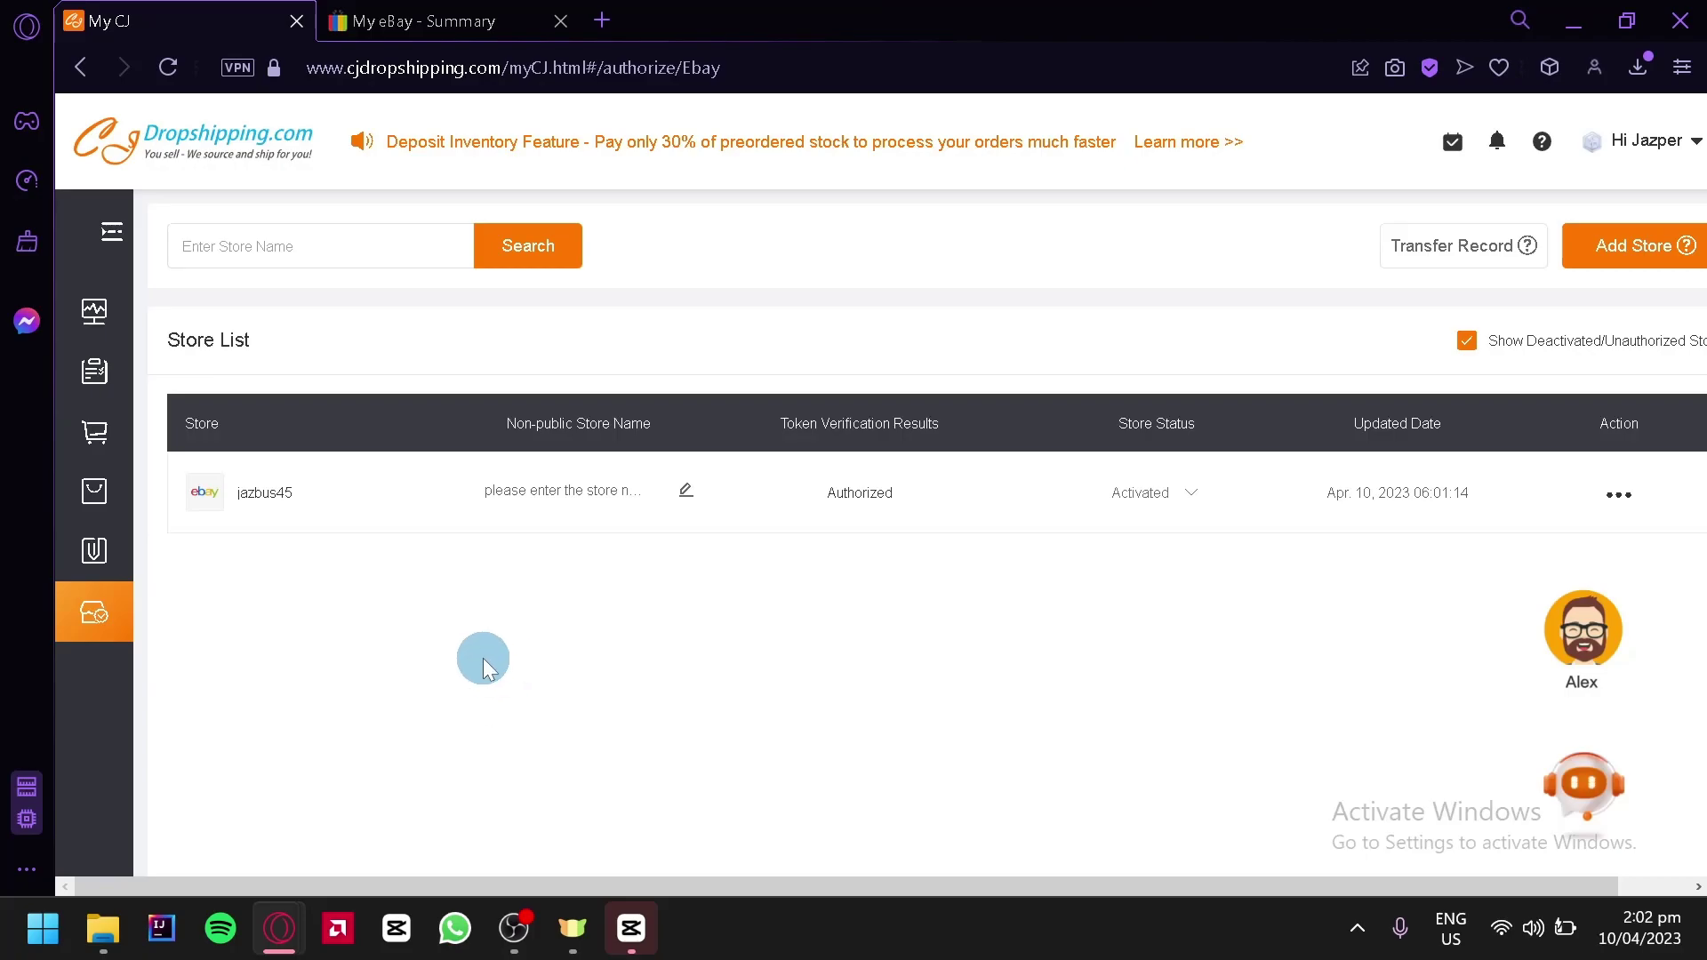
left_click(113, 240)
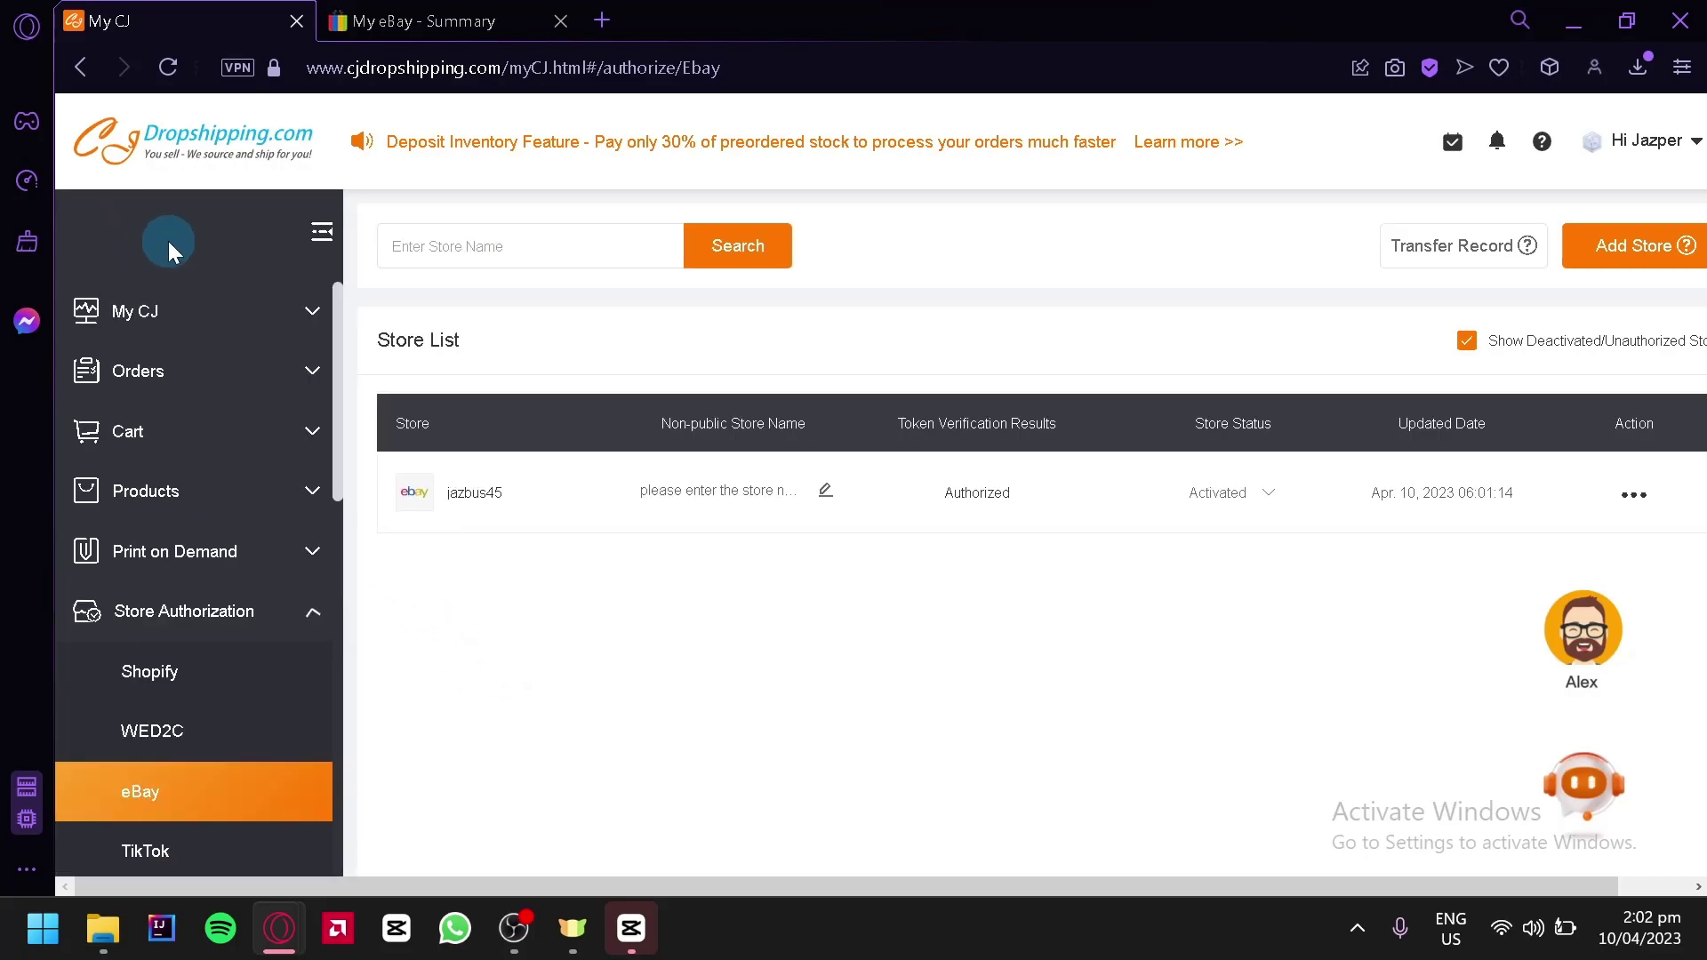
left_click(303, 321)
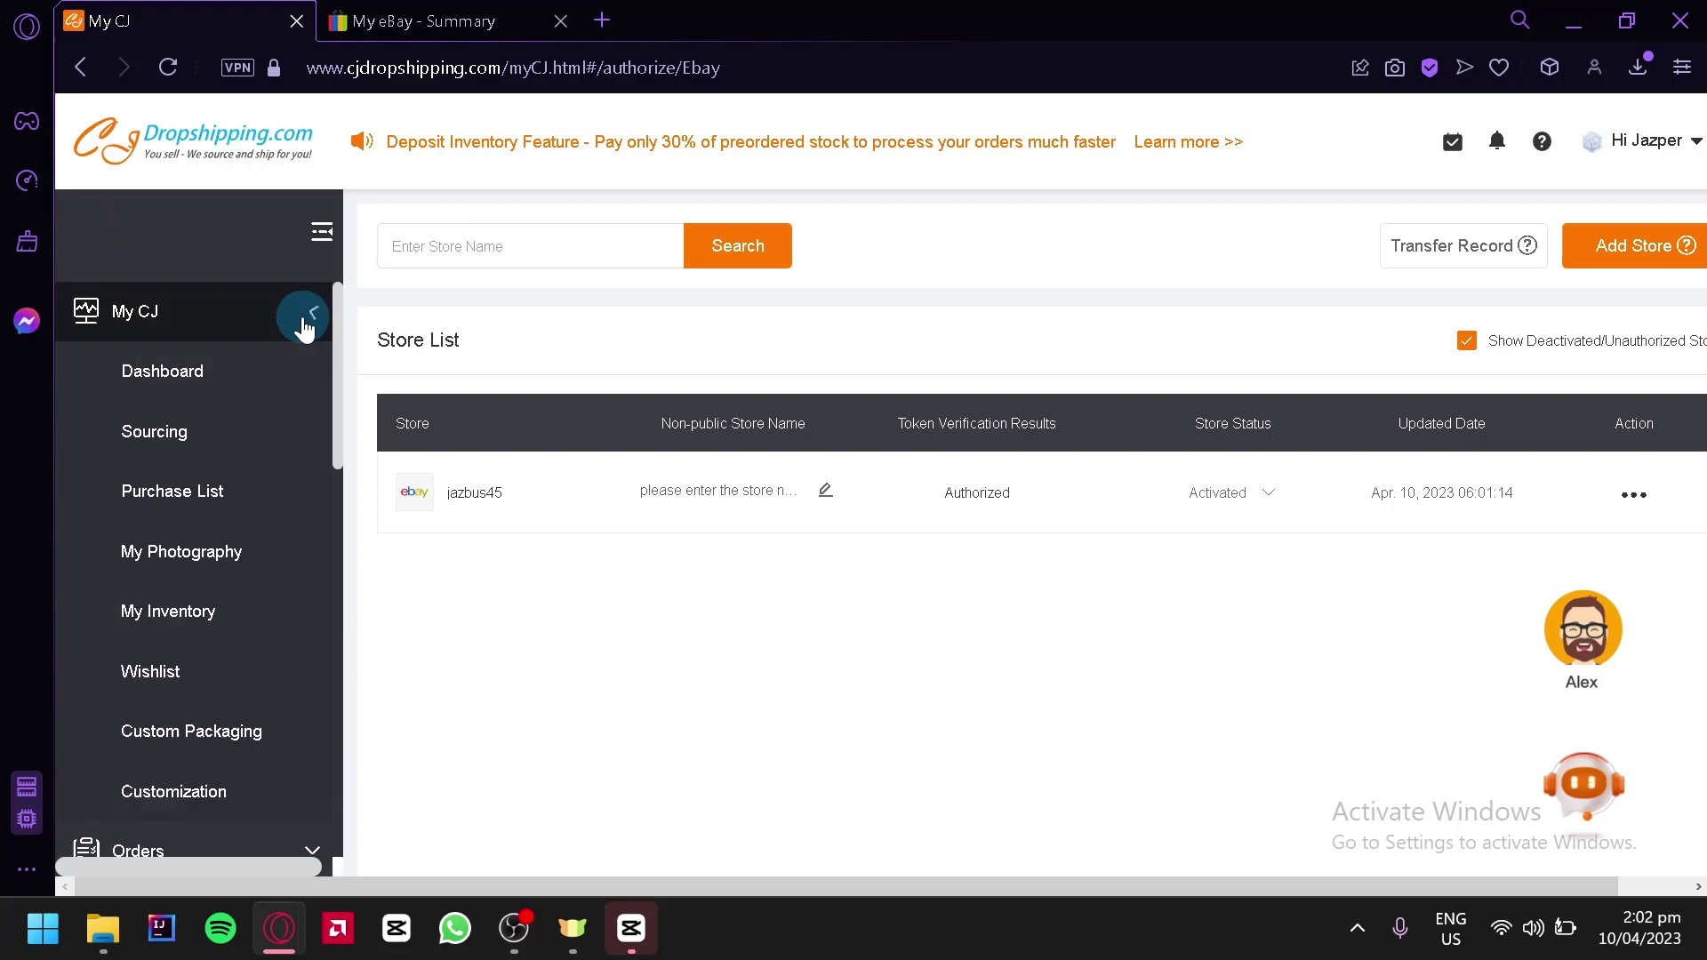
Start a new purchase from the purchase list and browse the product catalog
left_click(174, 525)
scroll(1151, 636, "down", 1)
scroll(1150, 637, "up", 1)
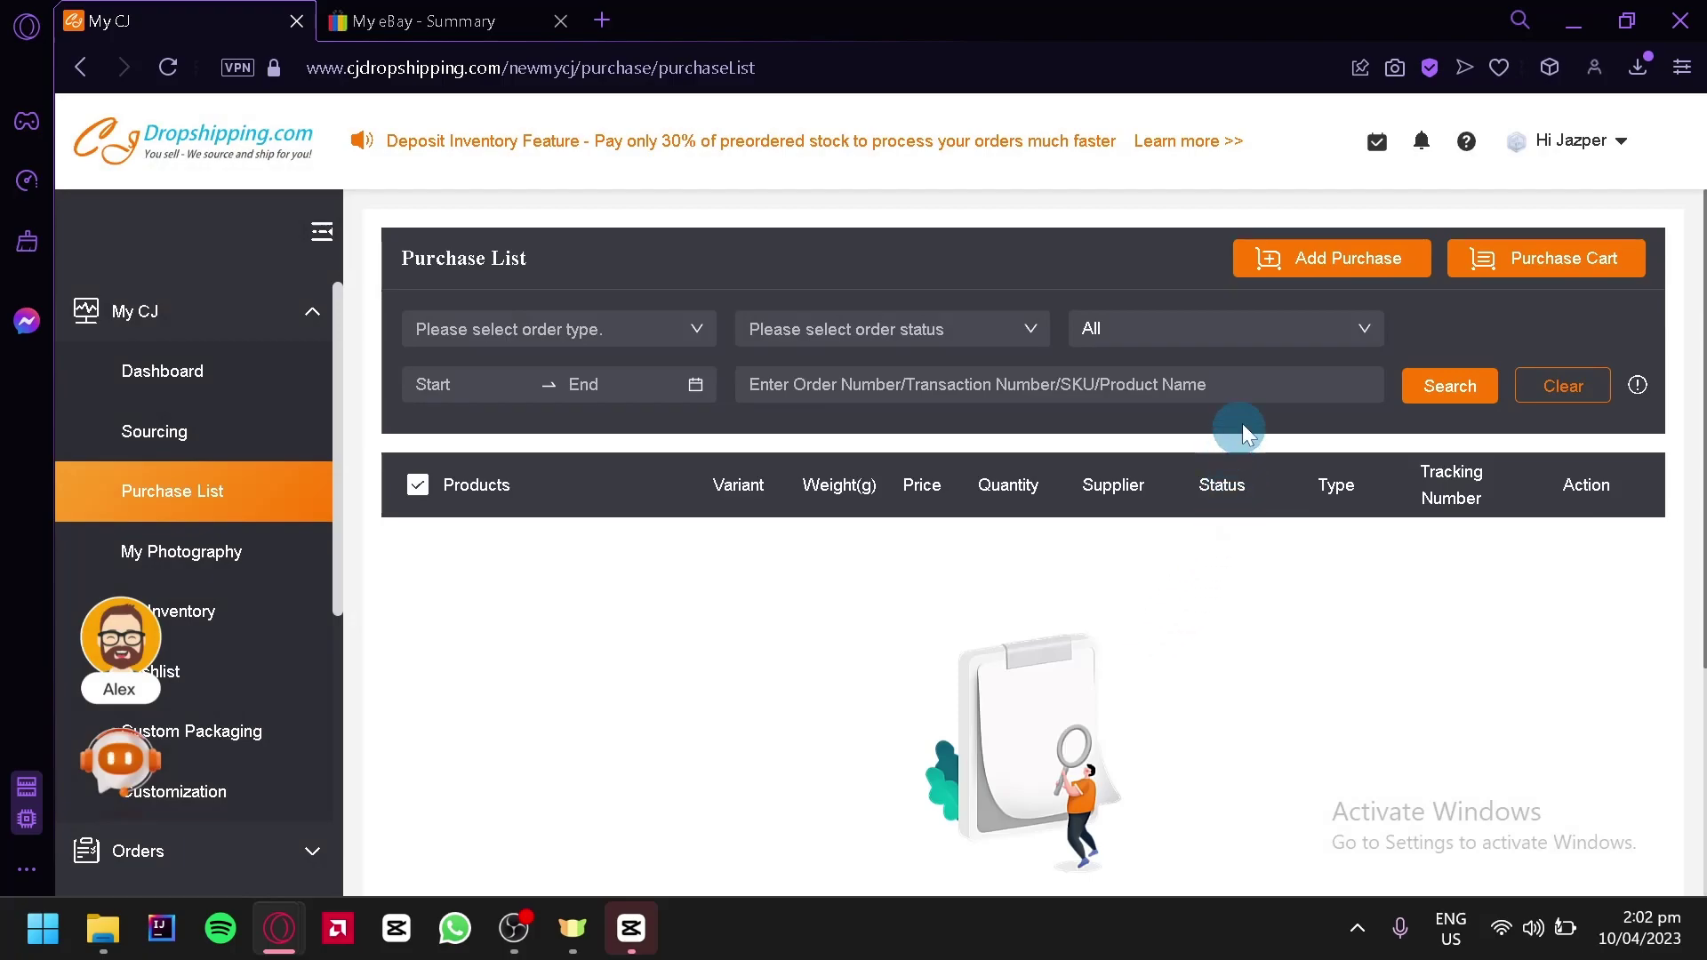
left_click(1315, 264)
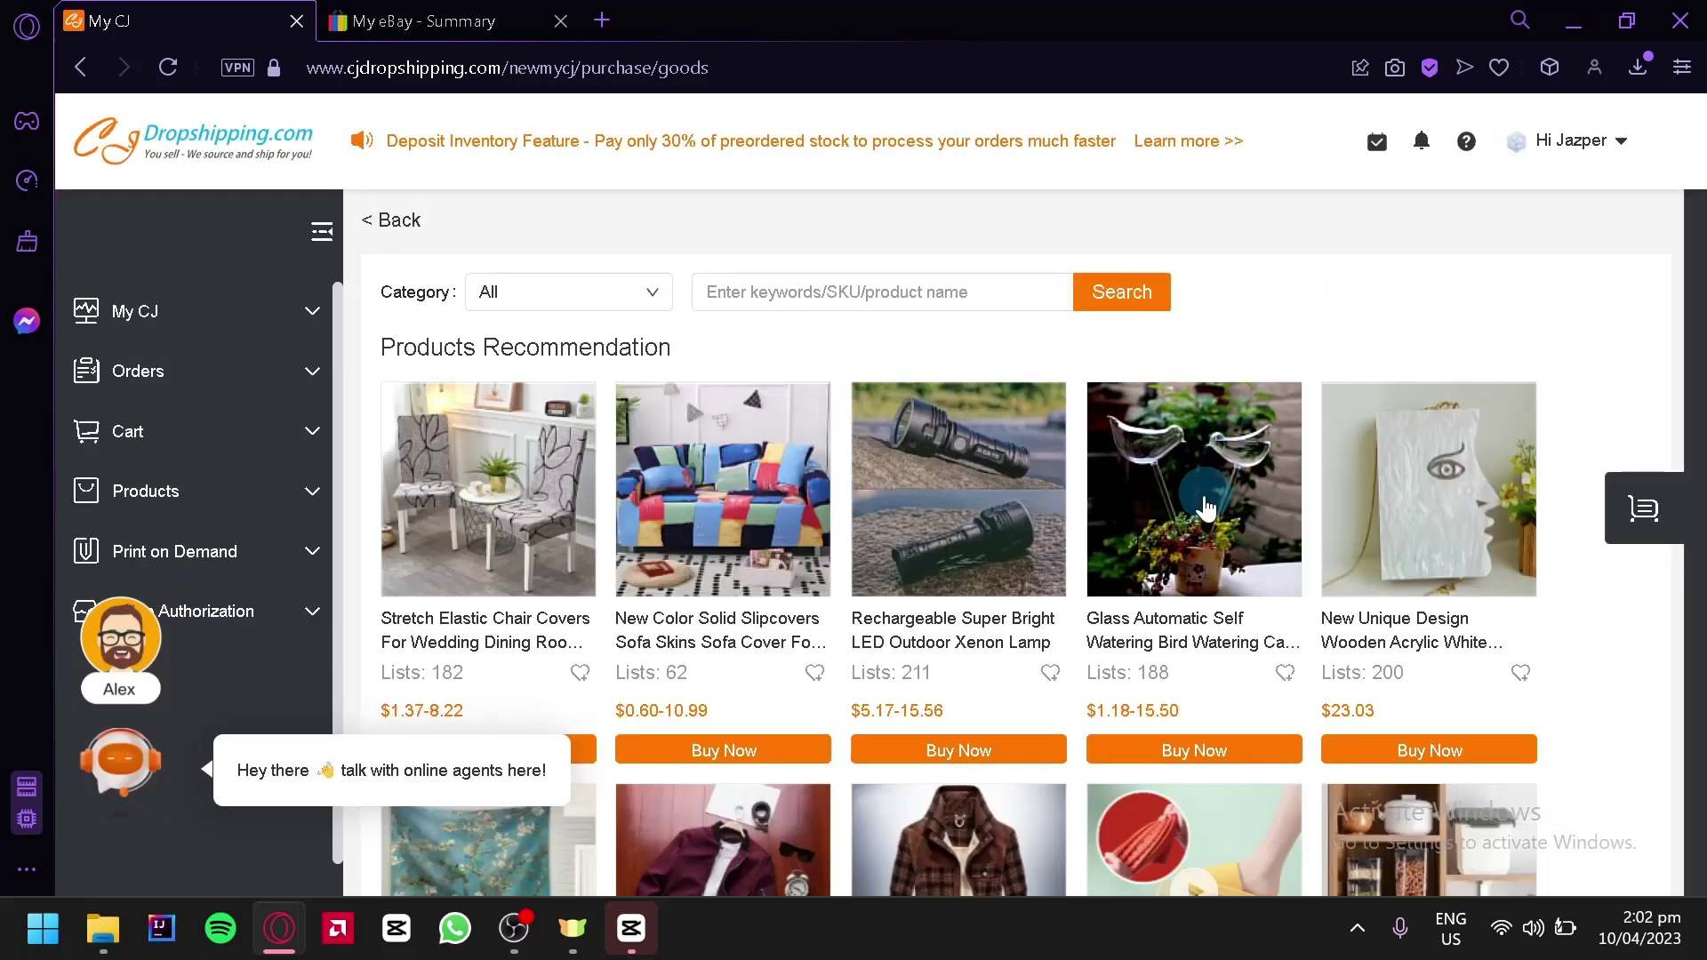
scroll(553, 509, "down", 2)
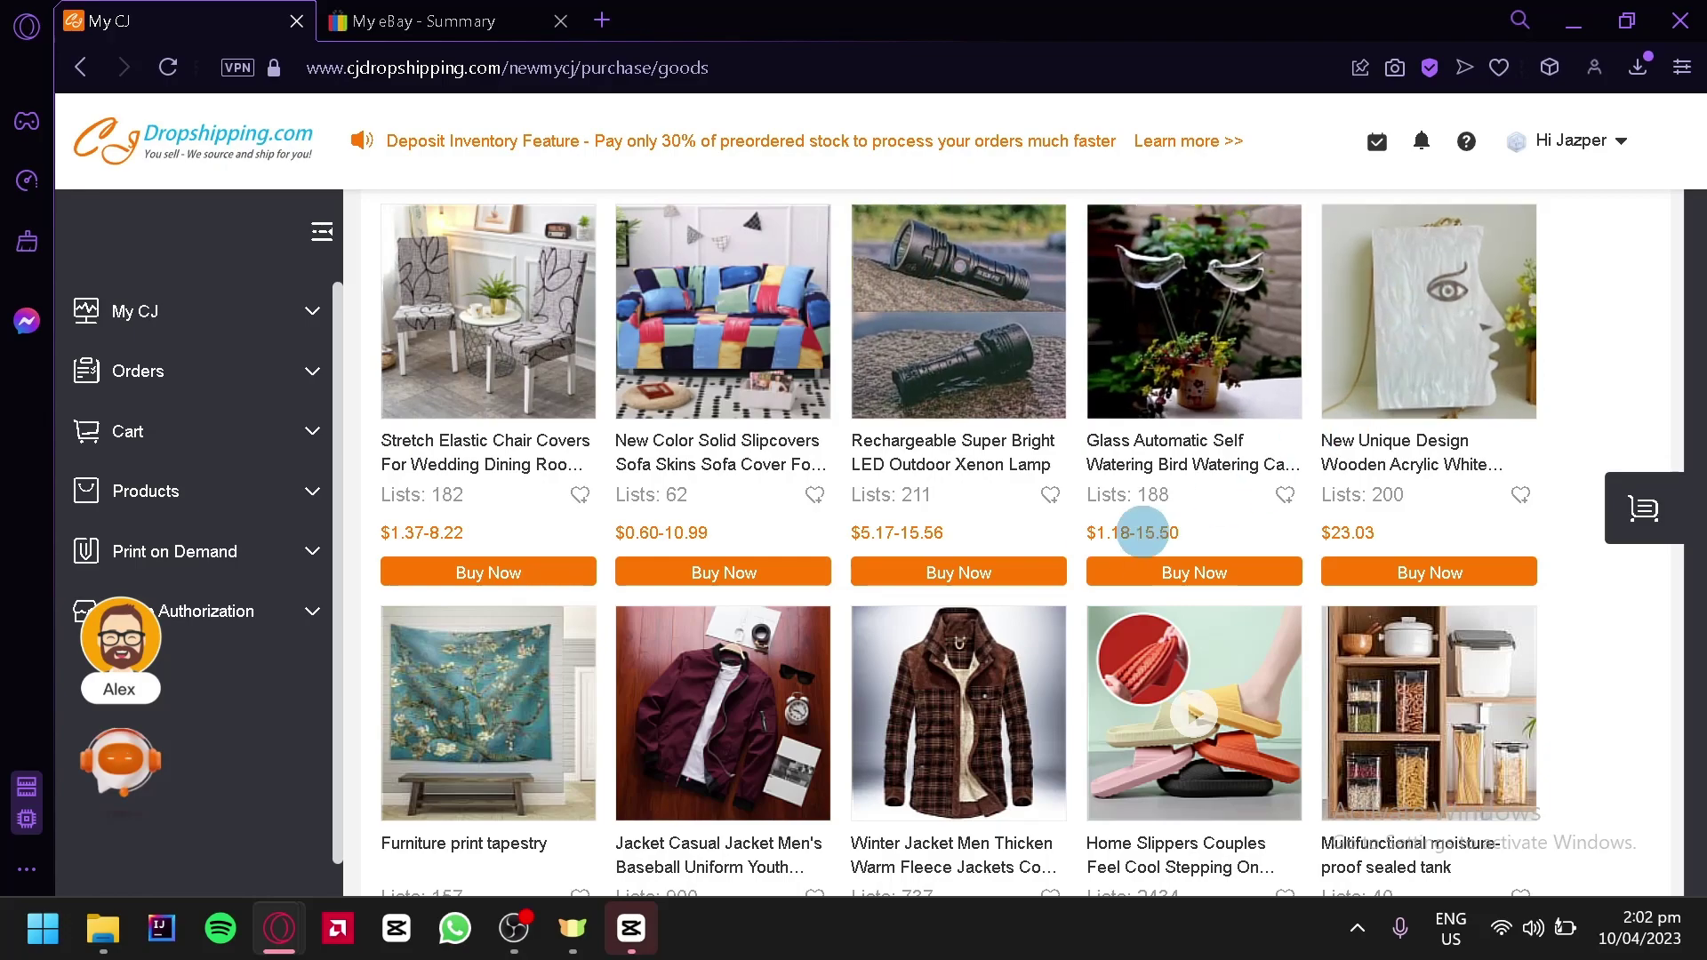
scroll(1147, 538, "down", 2)
scroll(1216, 551, "down", 2)
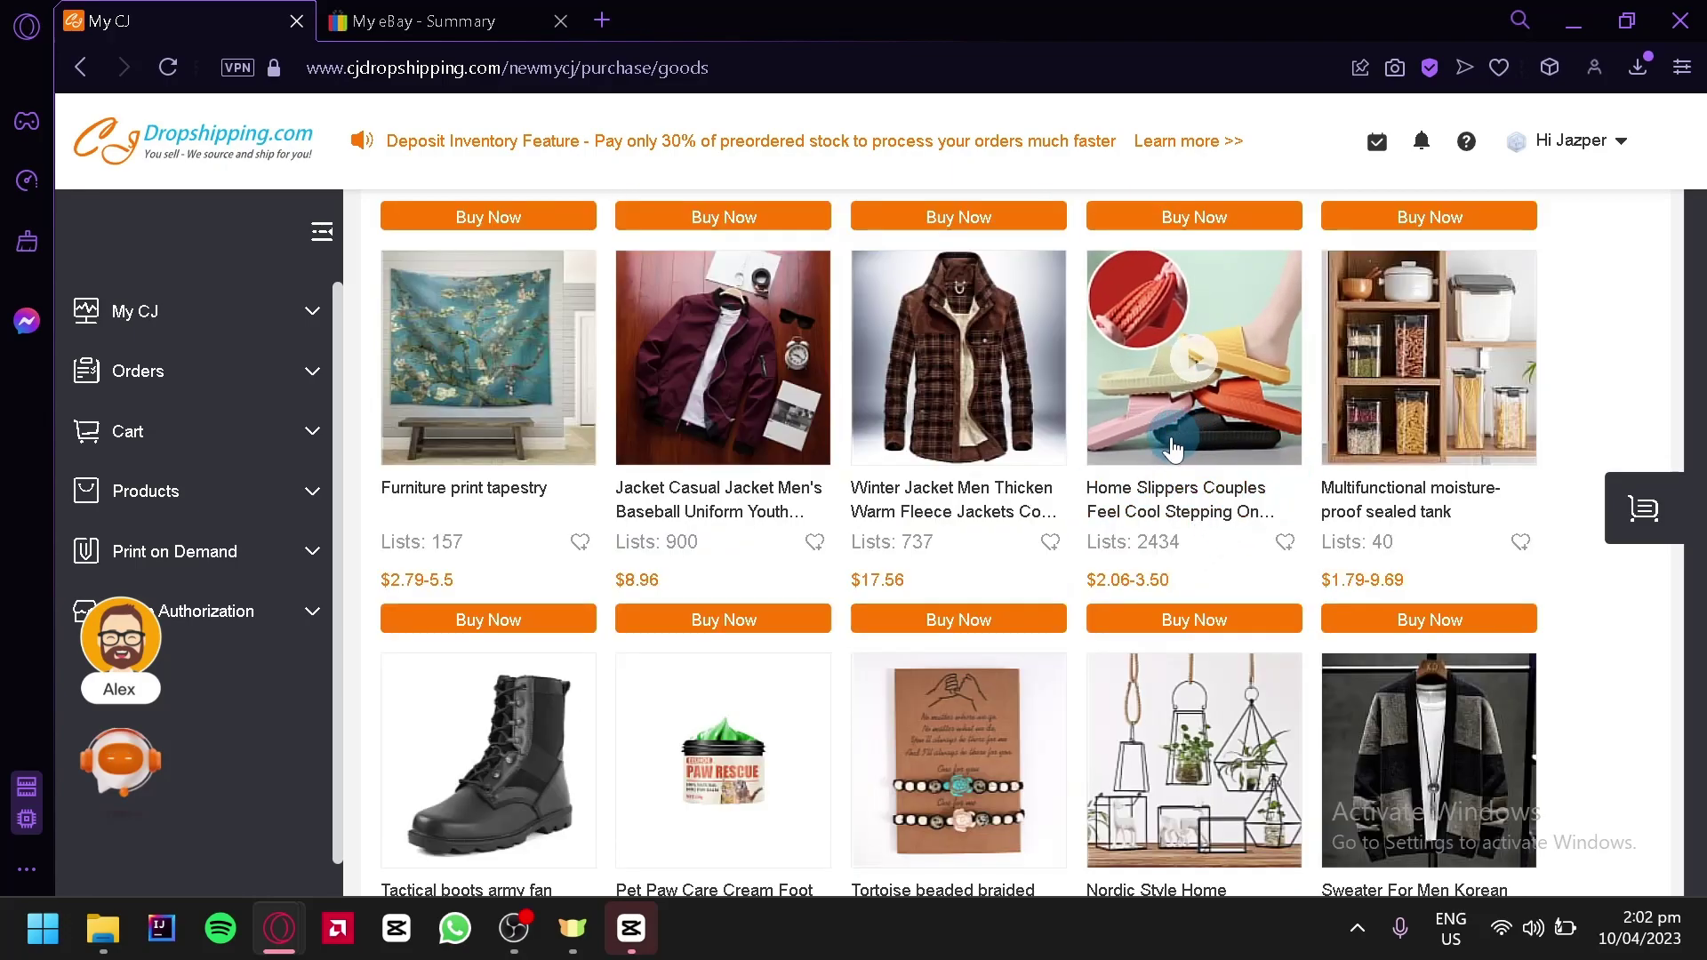
scroll(1147, 454, "down", 6)
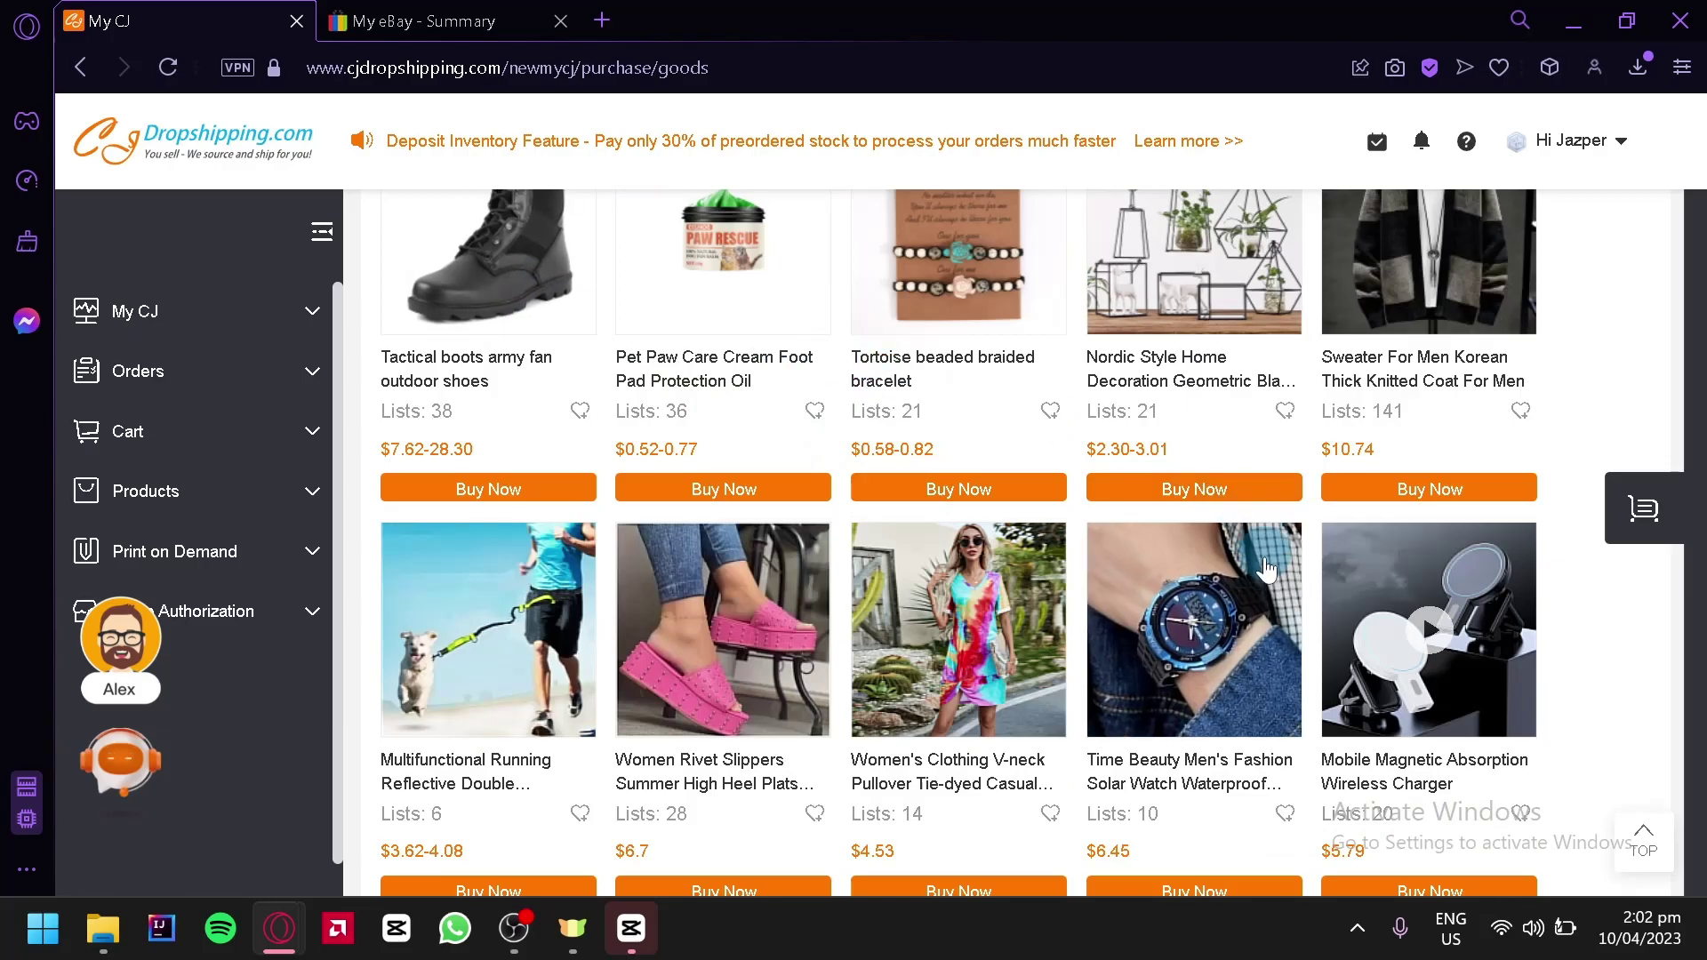
scroll(1156, 498, "down", 6)
scroll(1351, 640, "up", 15)
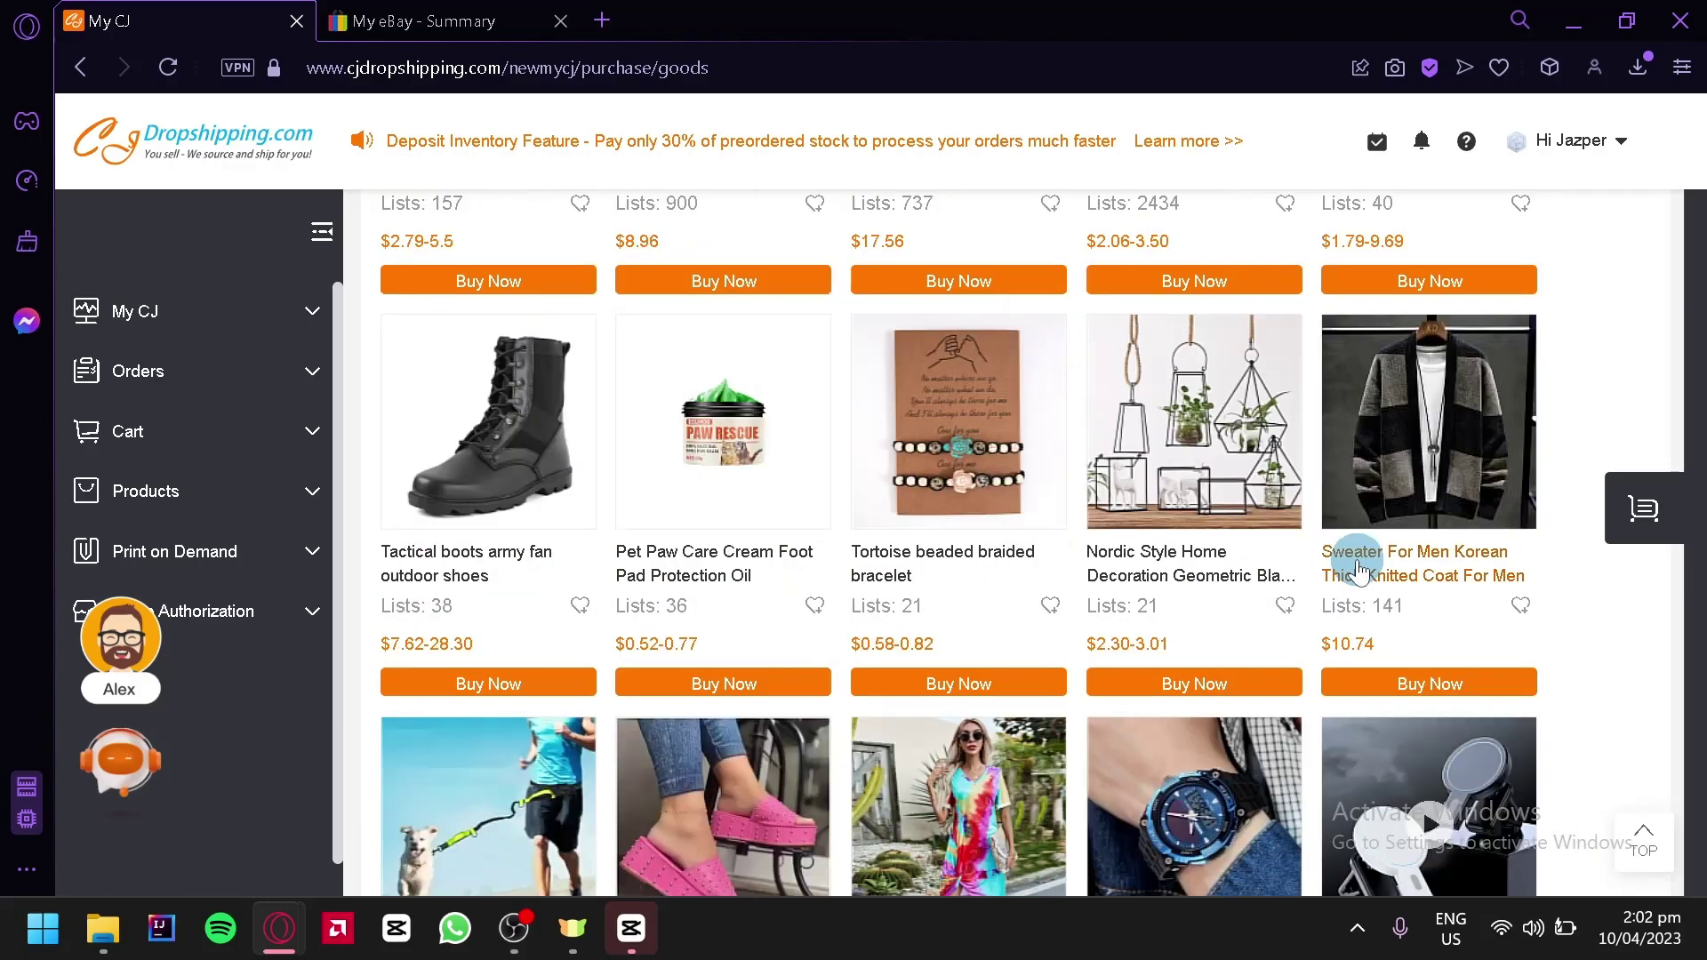
scroll(1307, 545, "down", 12)
scroll(1240, 534, "up", 2)
scroll(1236, 538, "down", 6)
scroll(1236, 538, "up", 15)
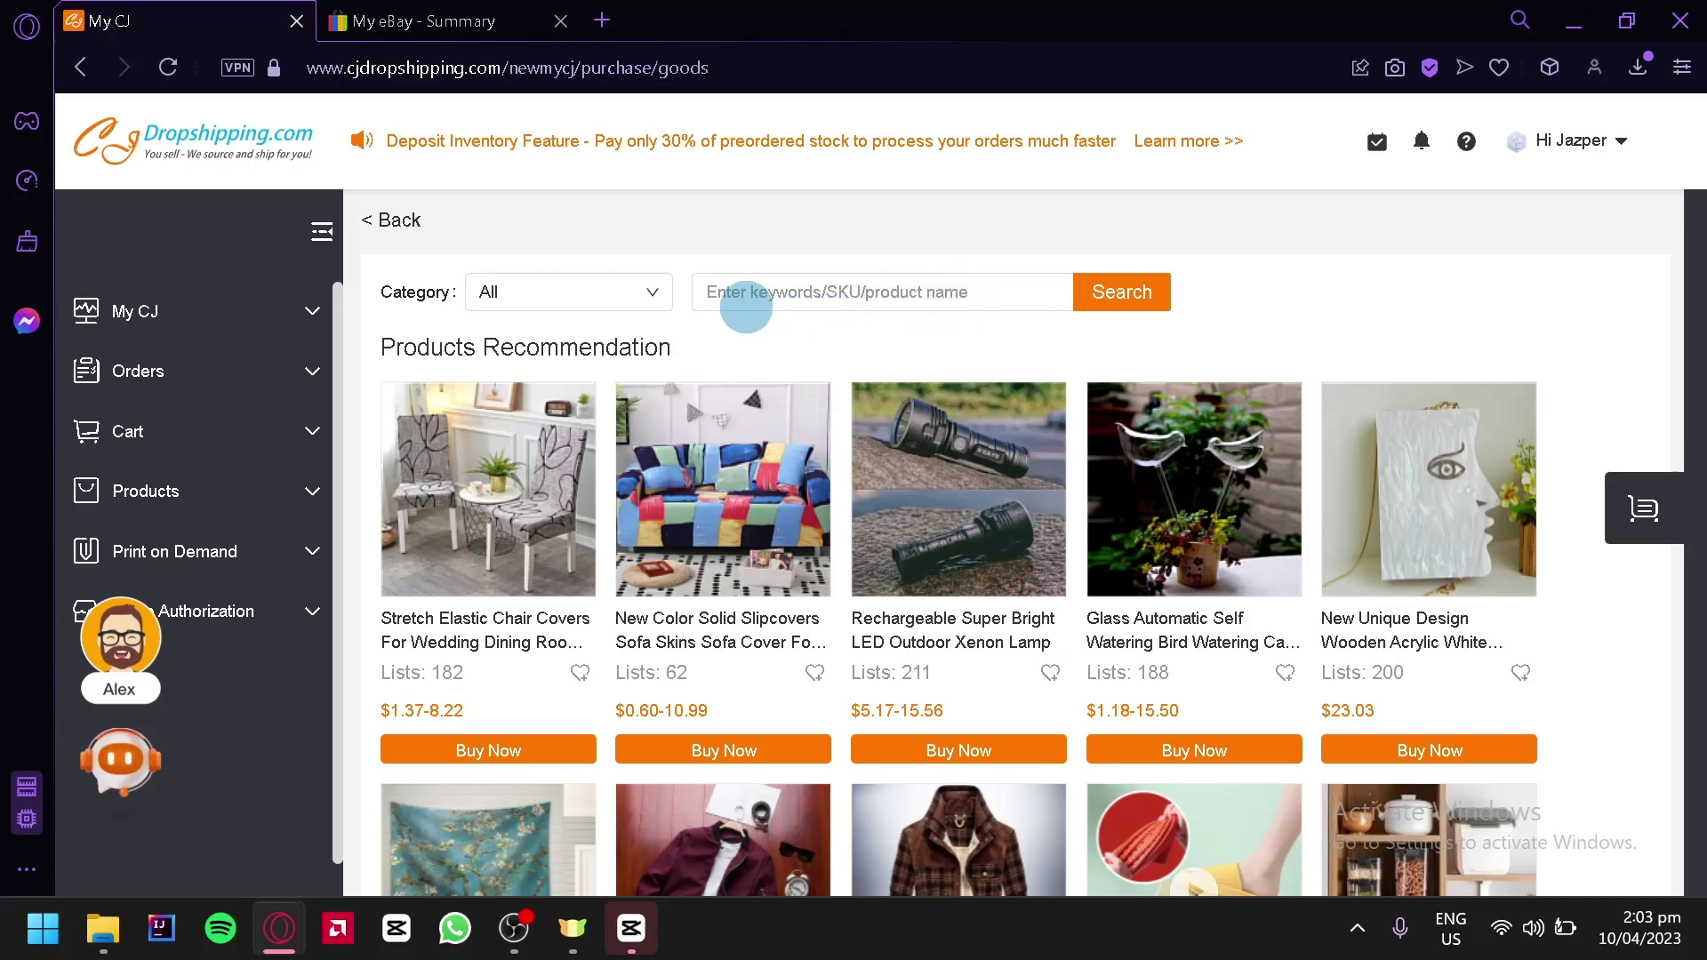
Filter the catalog to Men's Clothing and open the Fashion Plus Velvet Thick Knitted Warm Hat
left_click(650, 295)
left_click(650, 299)
left_click(650, 301)
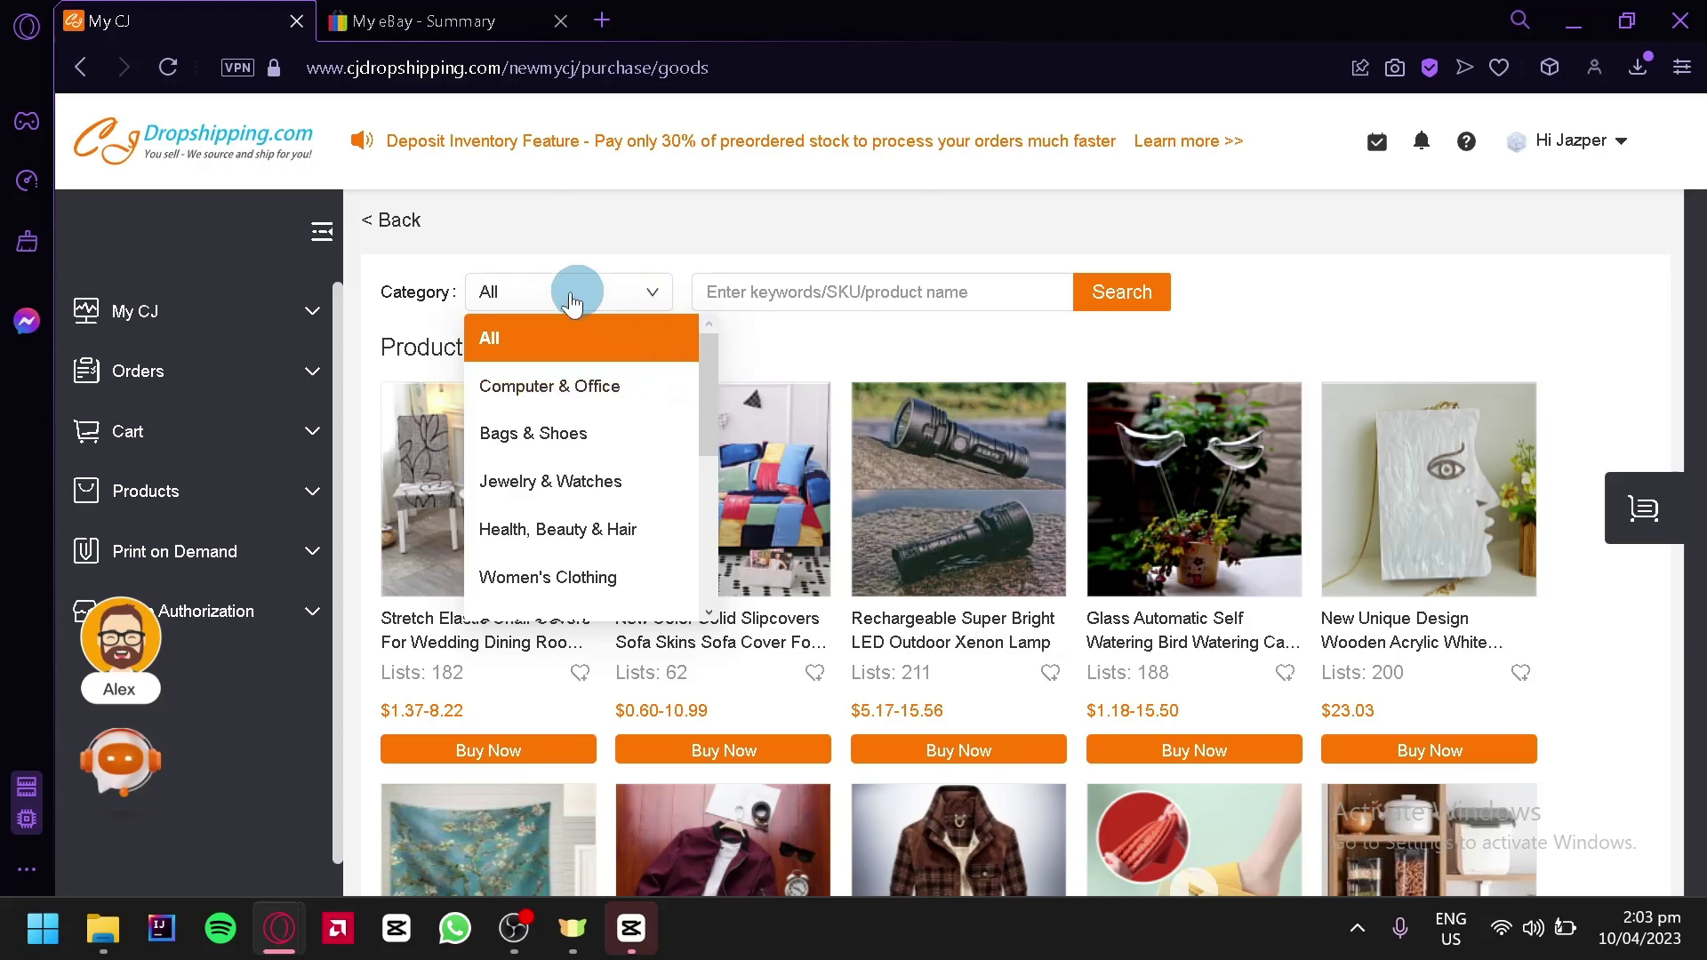
left_click_drag(715, 377, 706, 527)
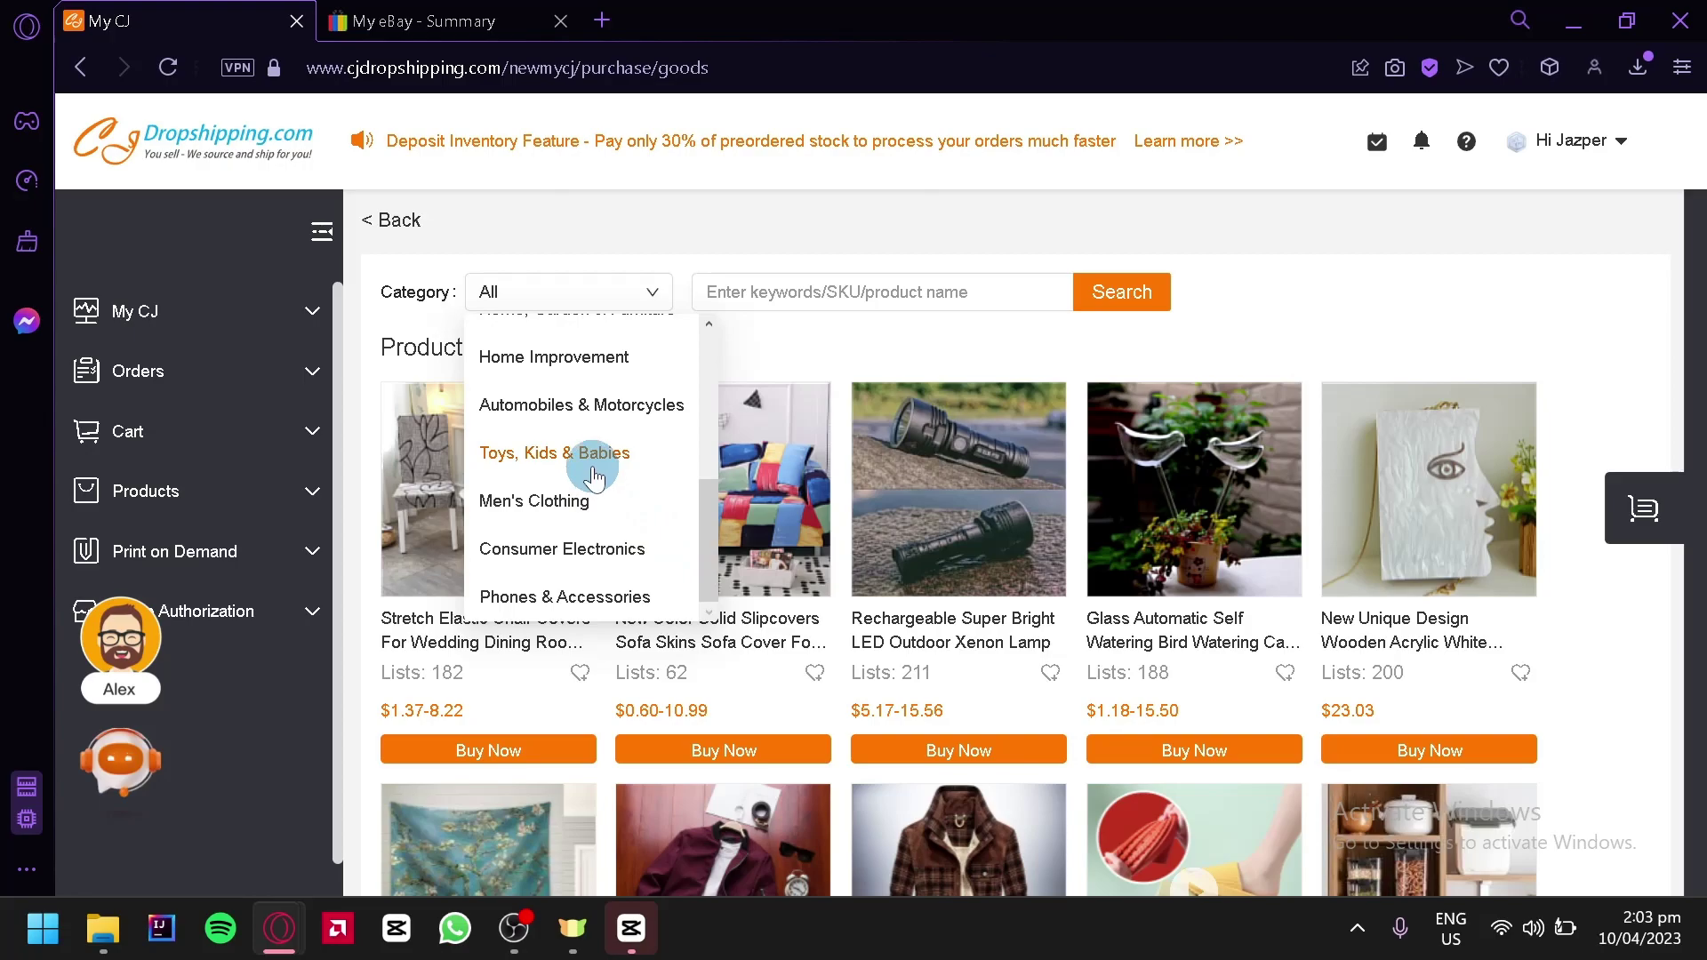
left_click(569, 499)
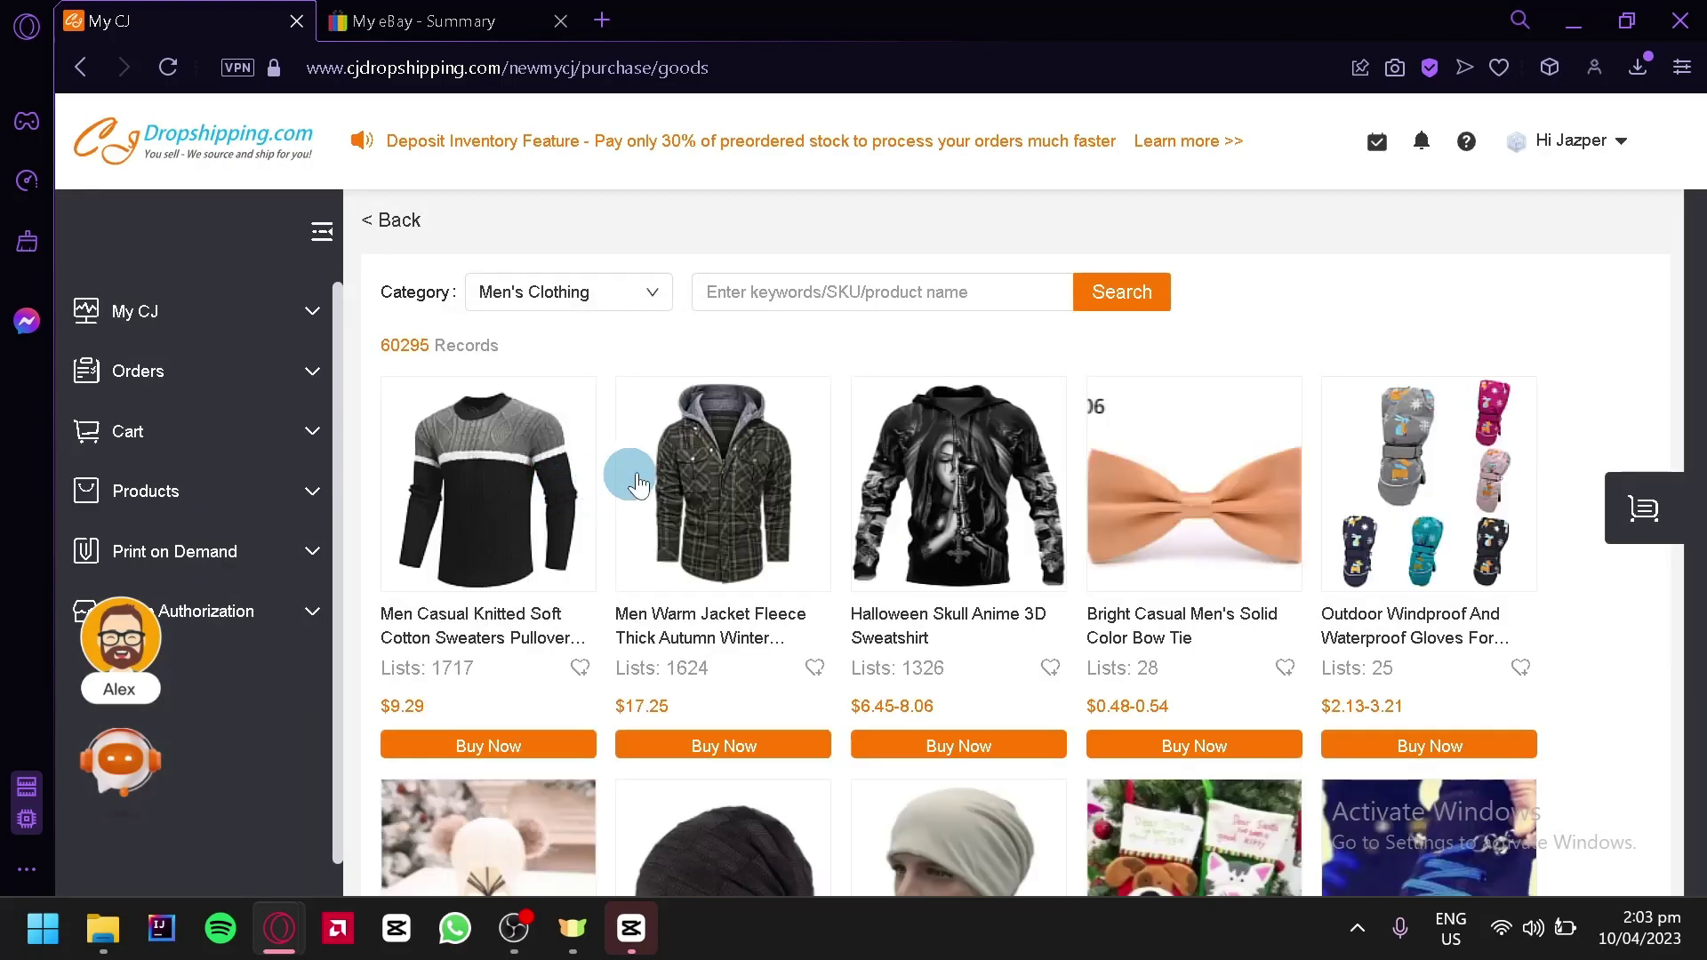
scroll(636, 472, "down", 6)
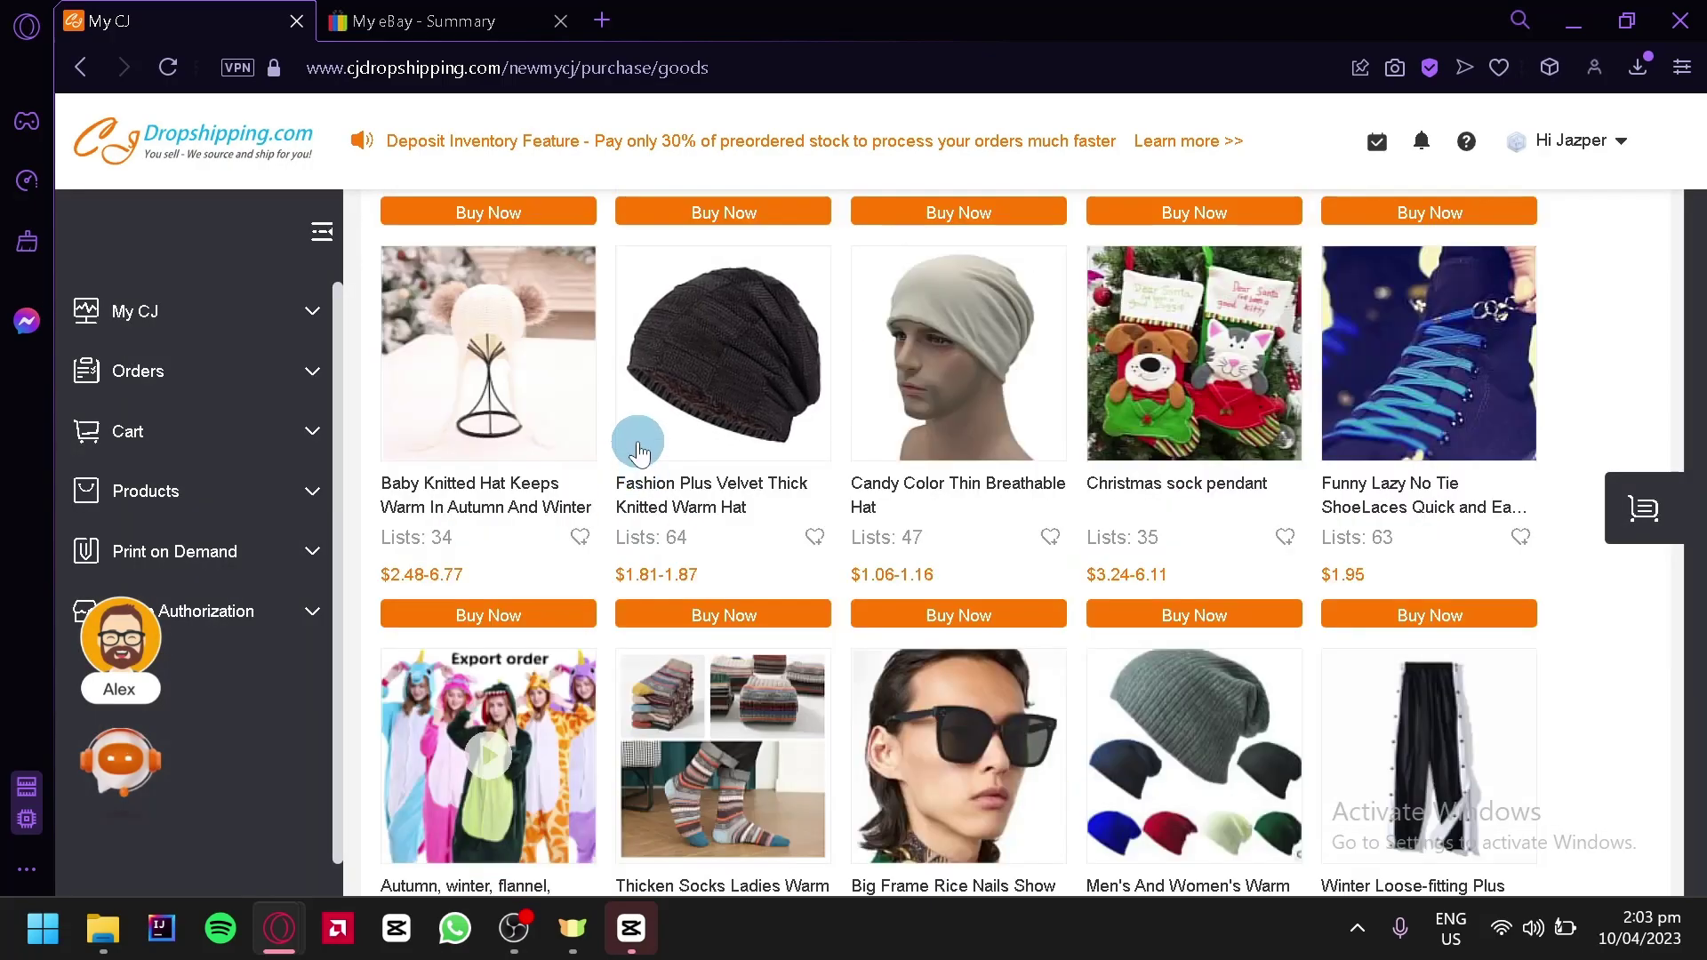
scroll(636, 458, "down", 3)
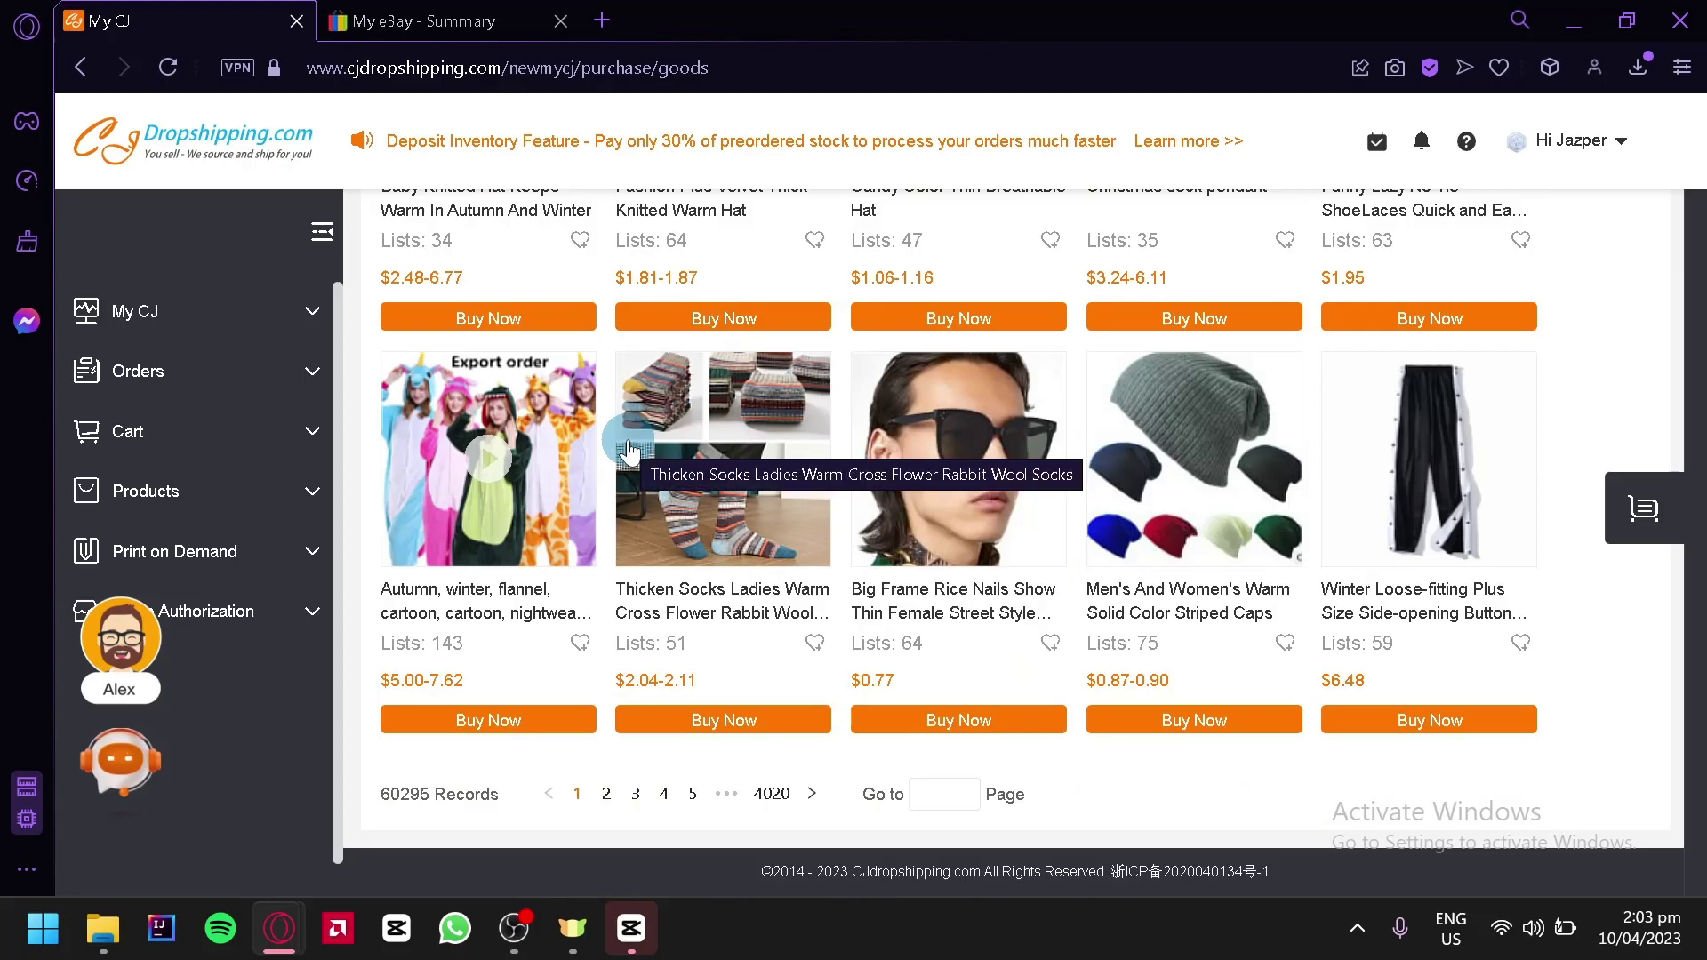
scroll(630, 451, "up", 6)
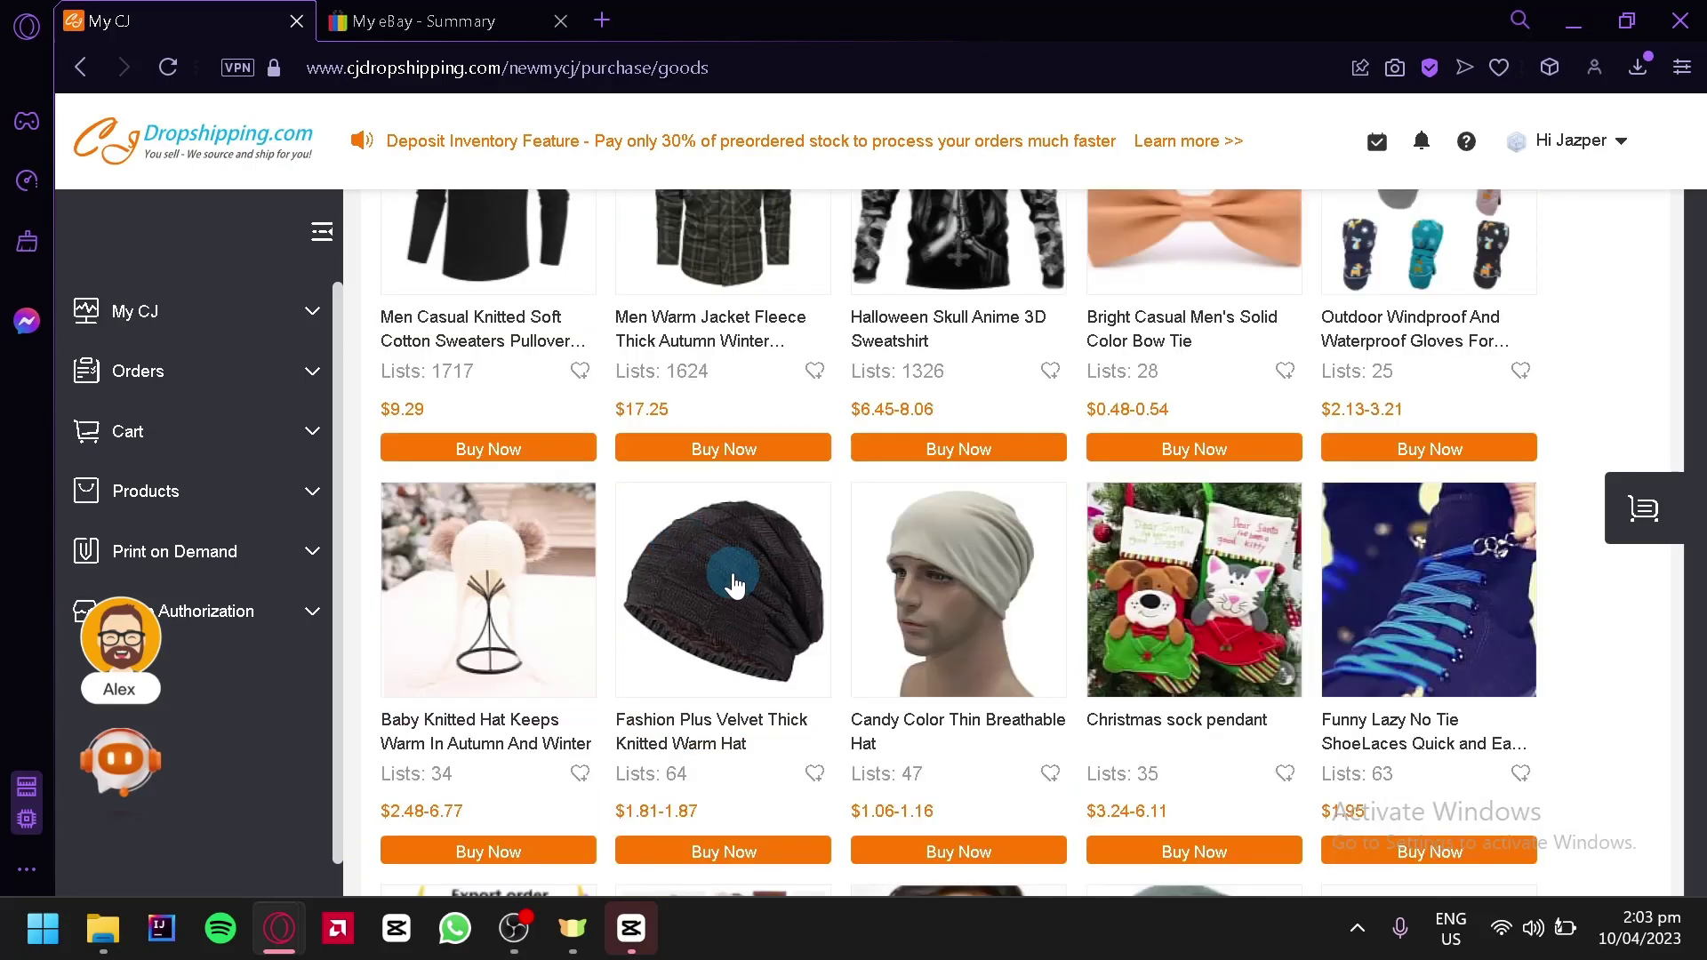
left_click(733, 573)
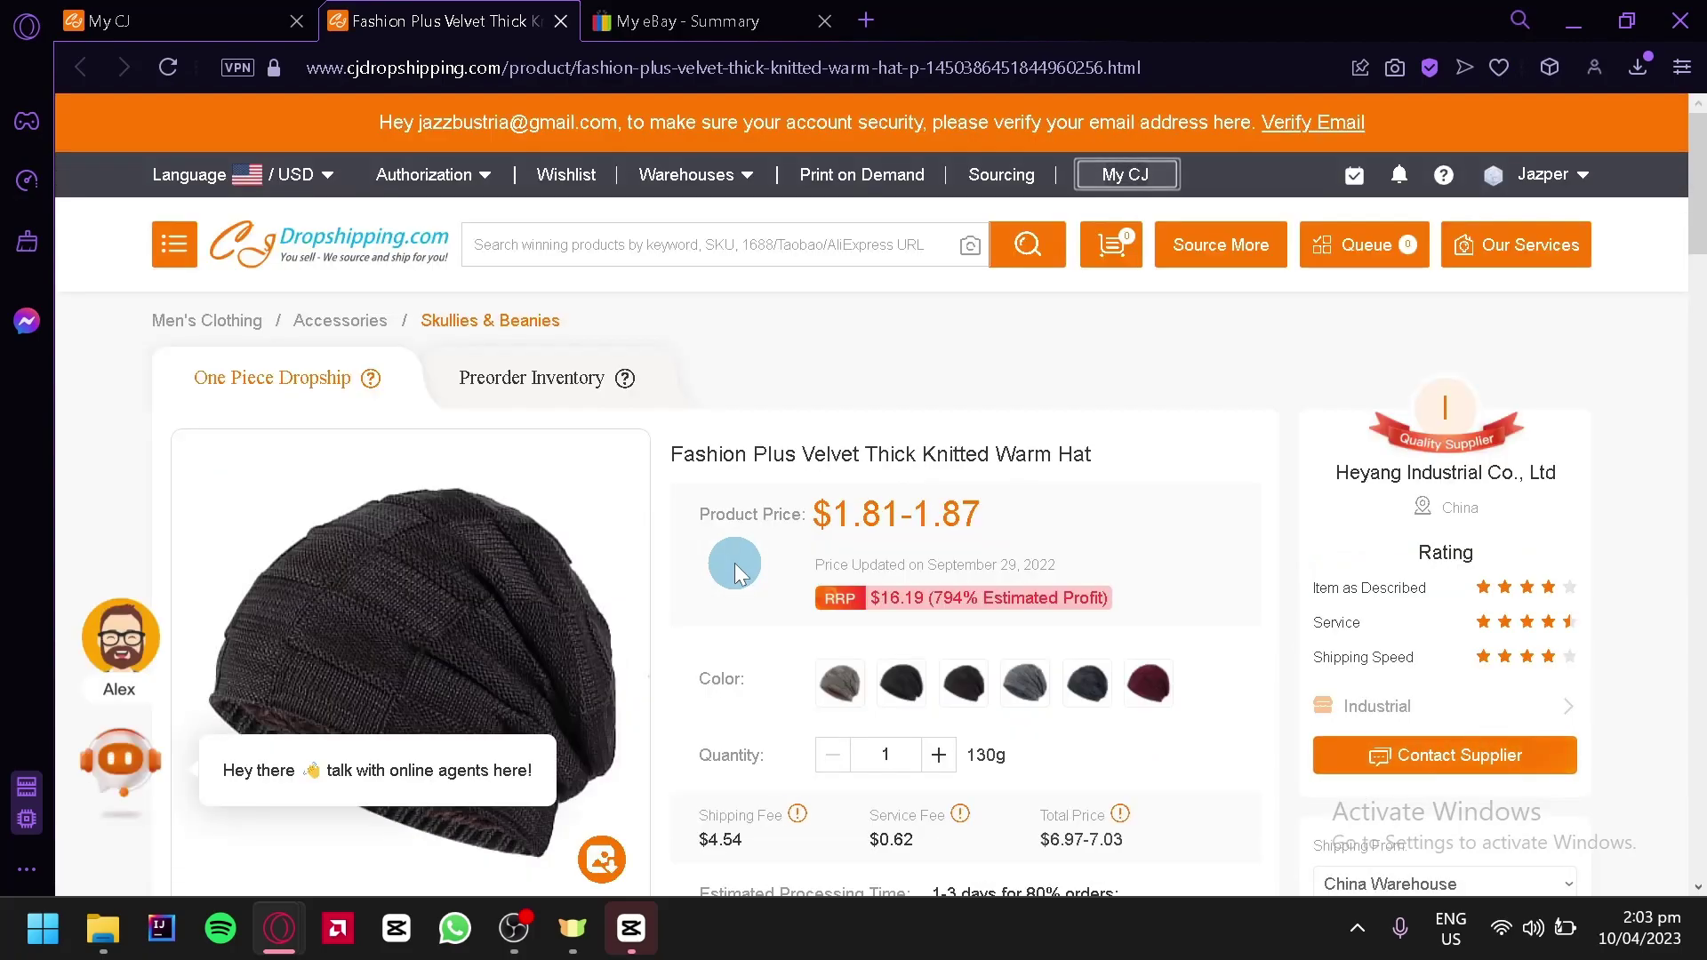
scroll(734, 563, "down", 2)
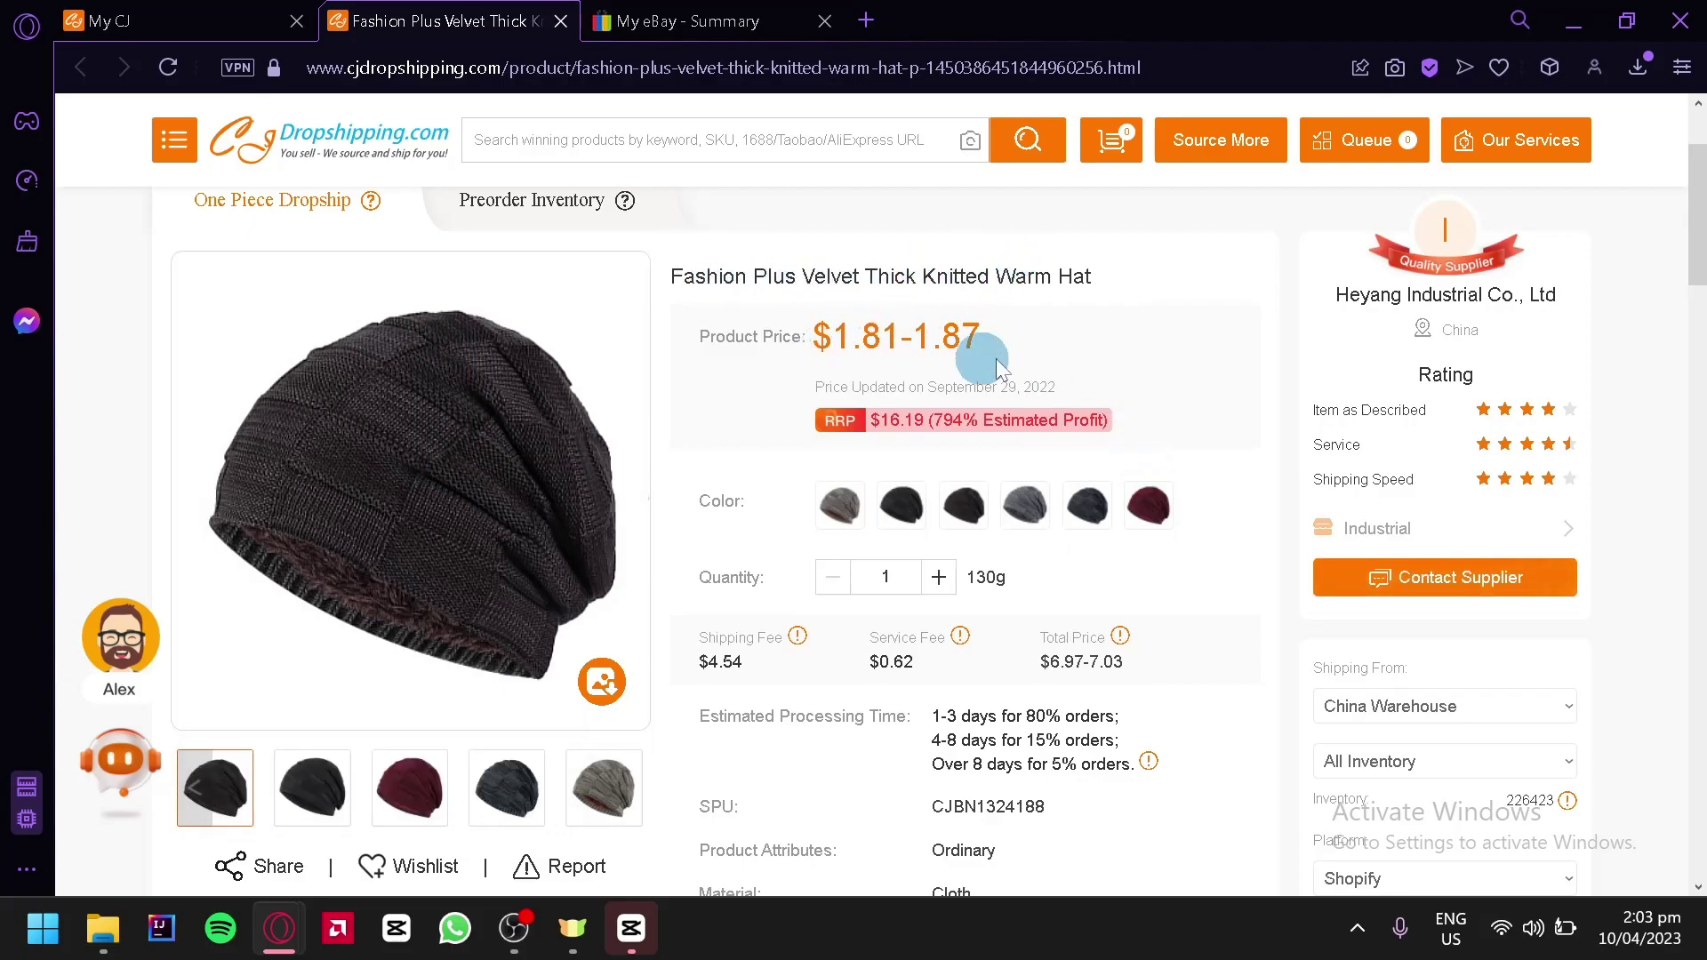
scroll(934, 577, "down", 2)
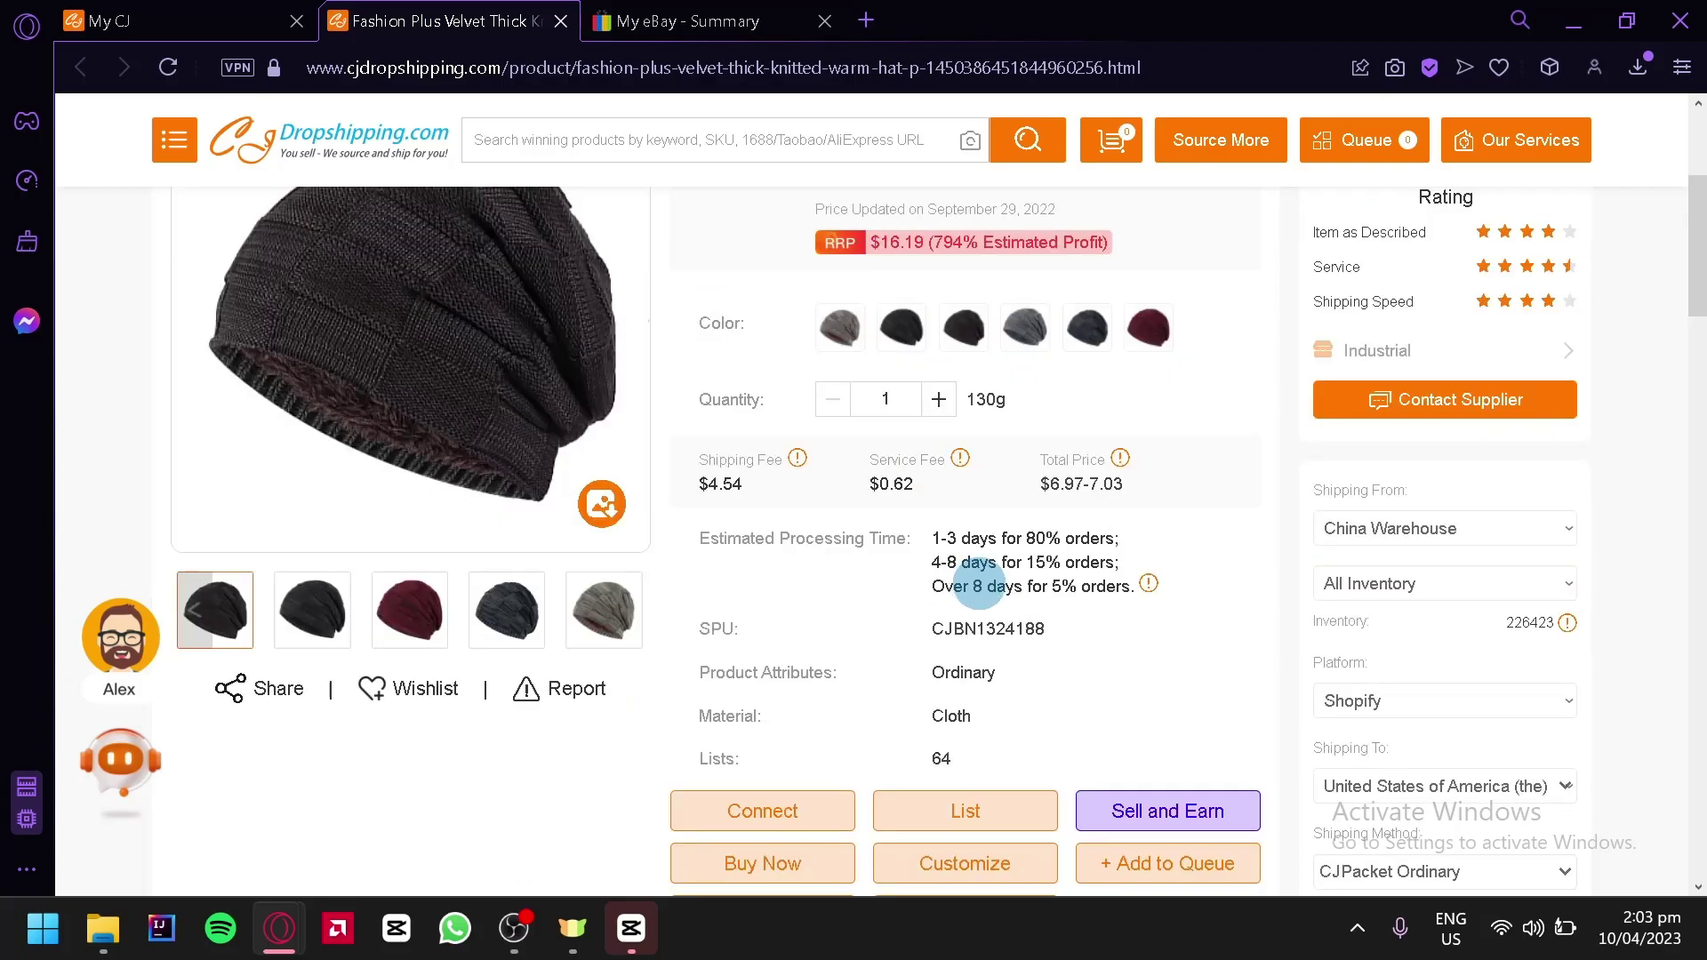
scroll(1004, 569, "down", 2)
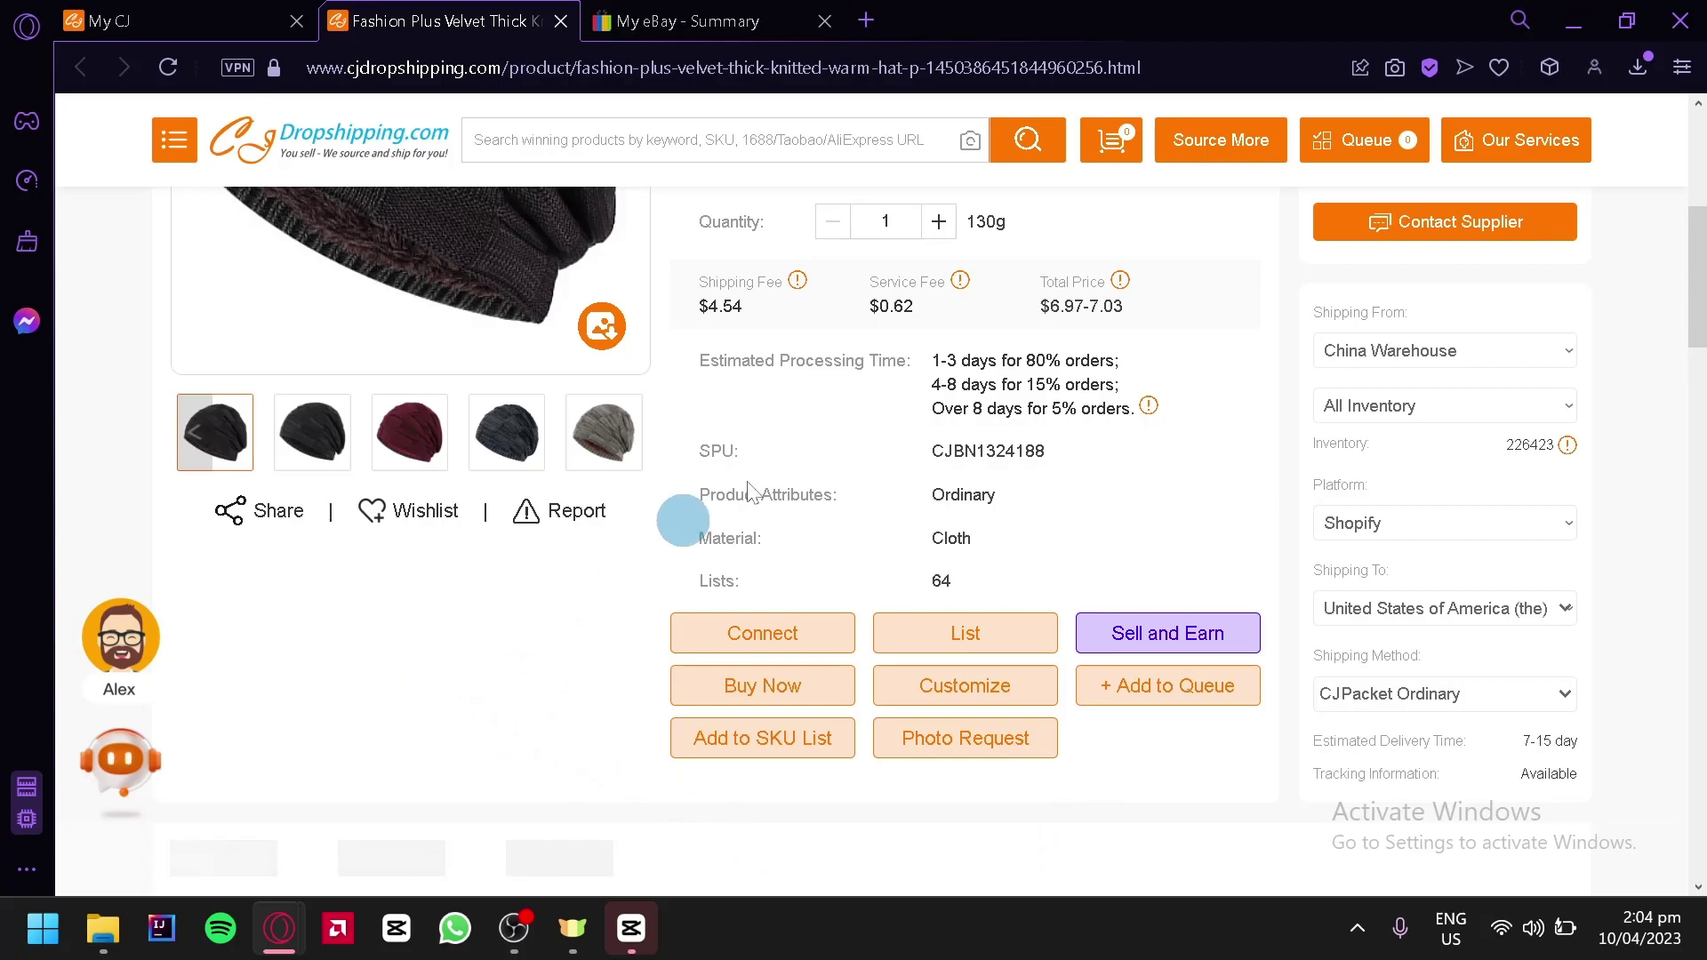
scroll(834, 440, "up", 2)
scroll(826, 436, "down", 2)
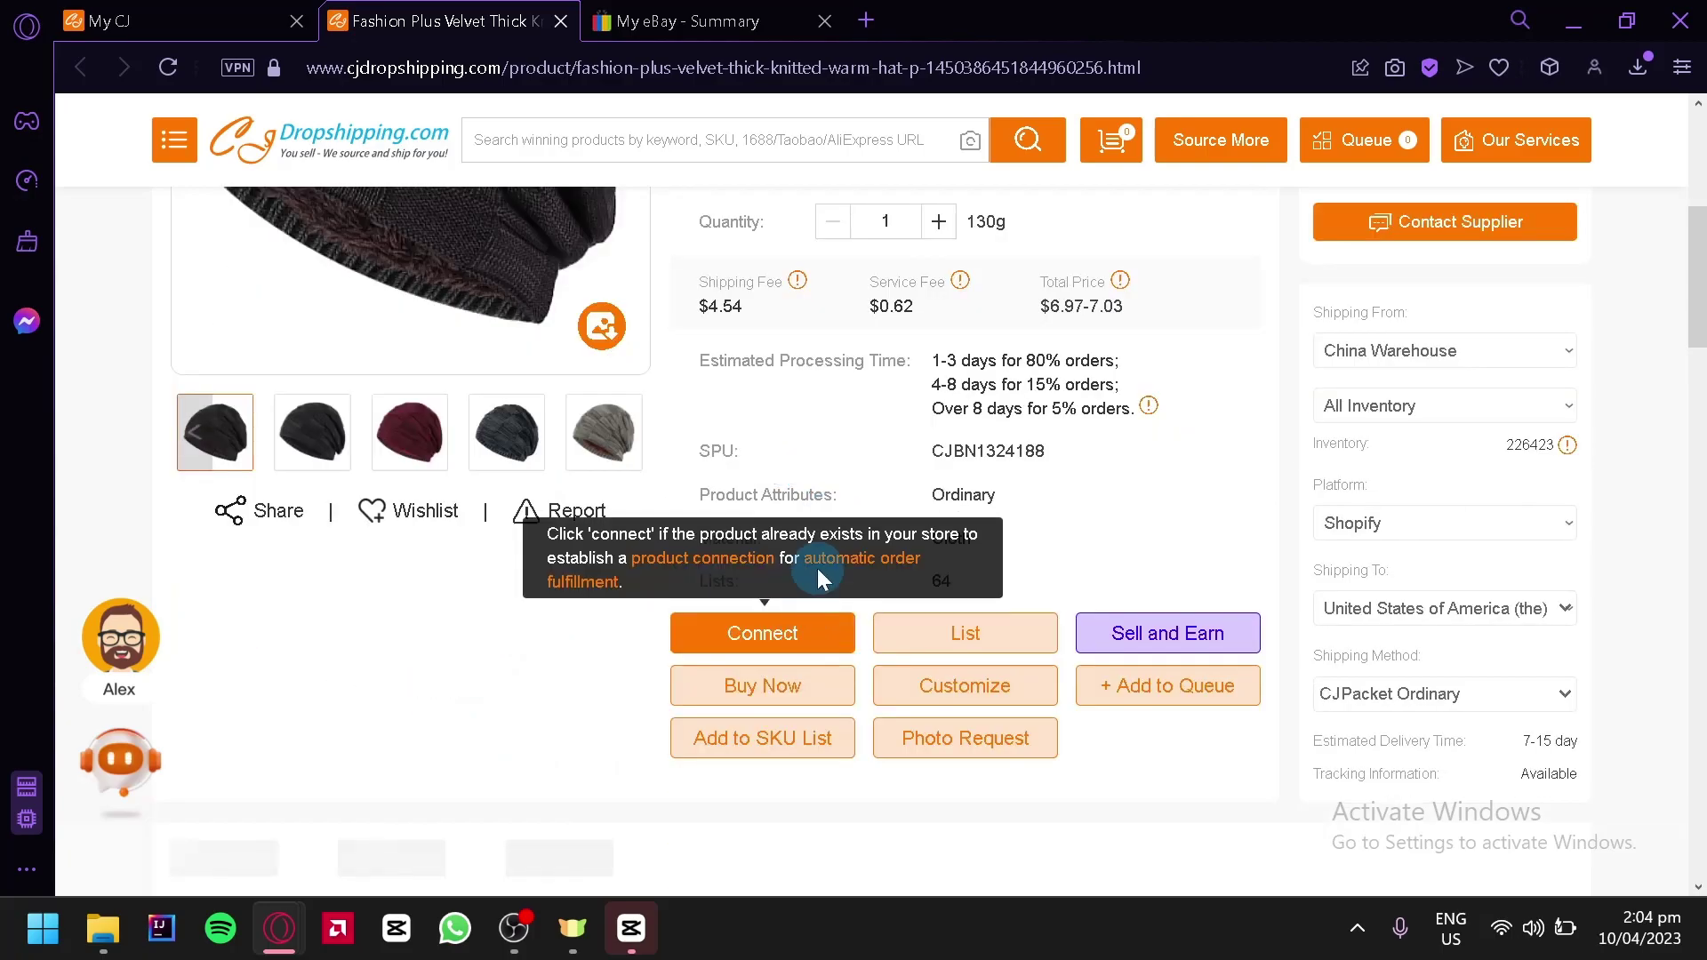
scroll(804, 409, "up", 6)
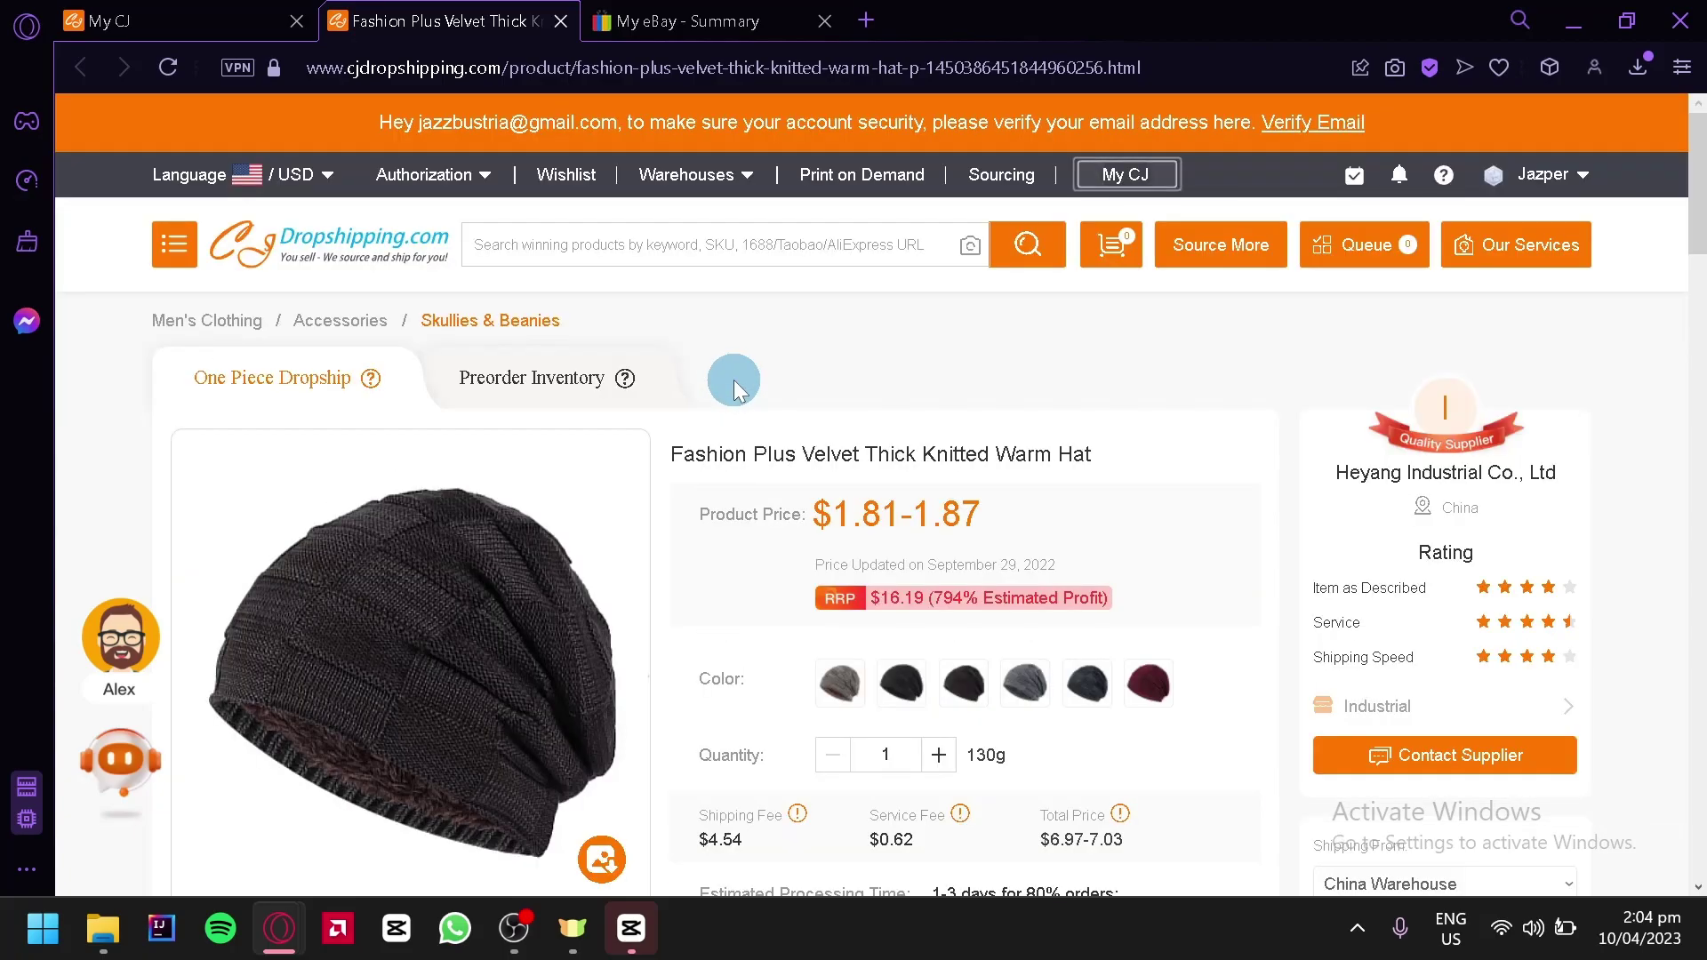
scroll(721, 405, "down", 4)
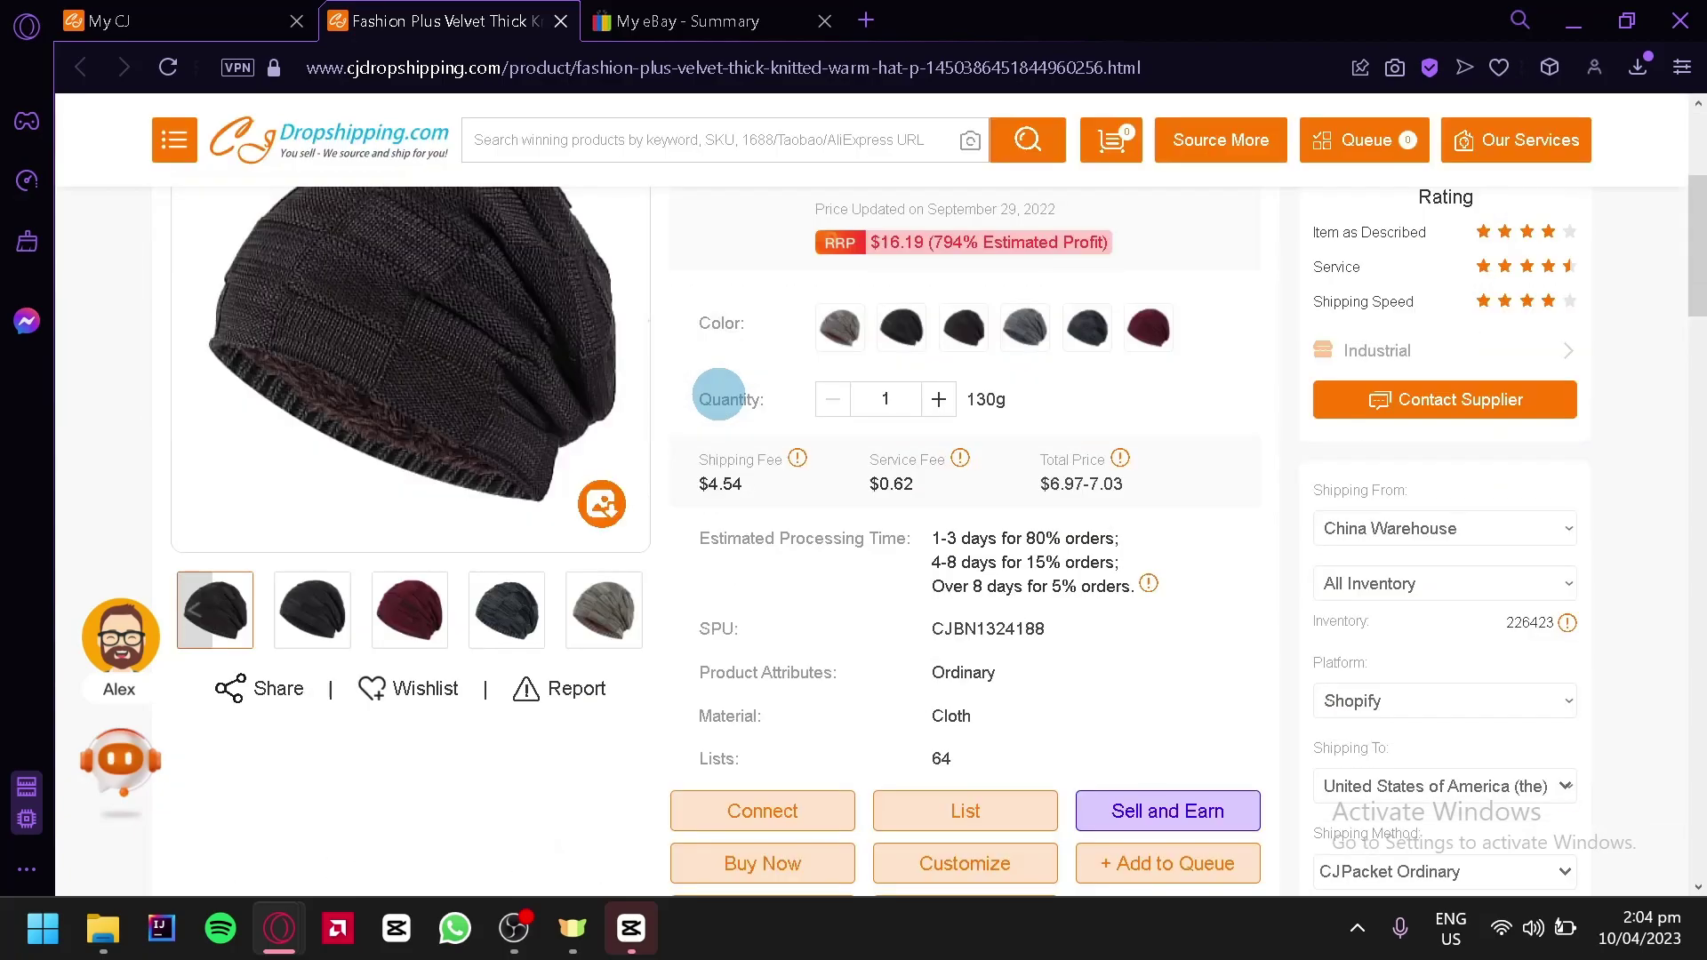
scroll(724, 405, "down", 2)
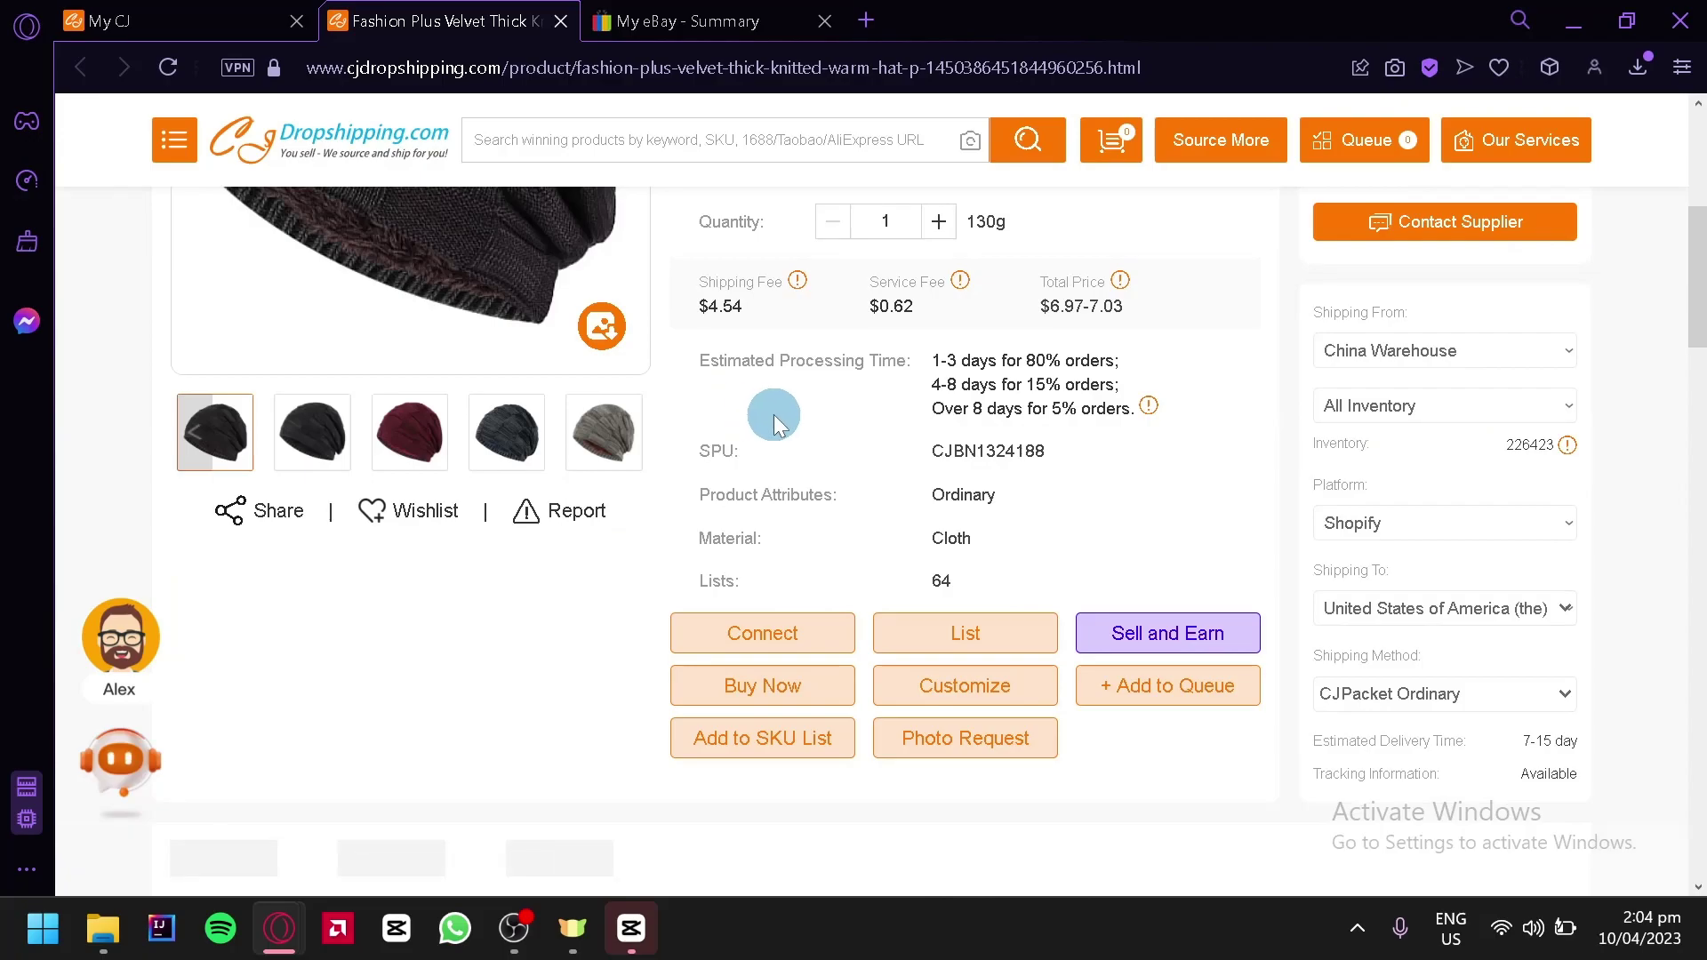
List the hat to the eBay store, clearing the preset Home Décor category to pick an eBay one
left_click(965, 633)
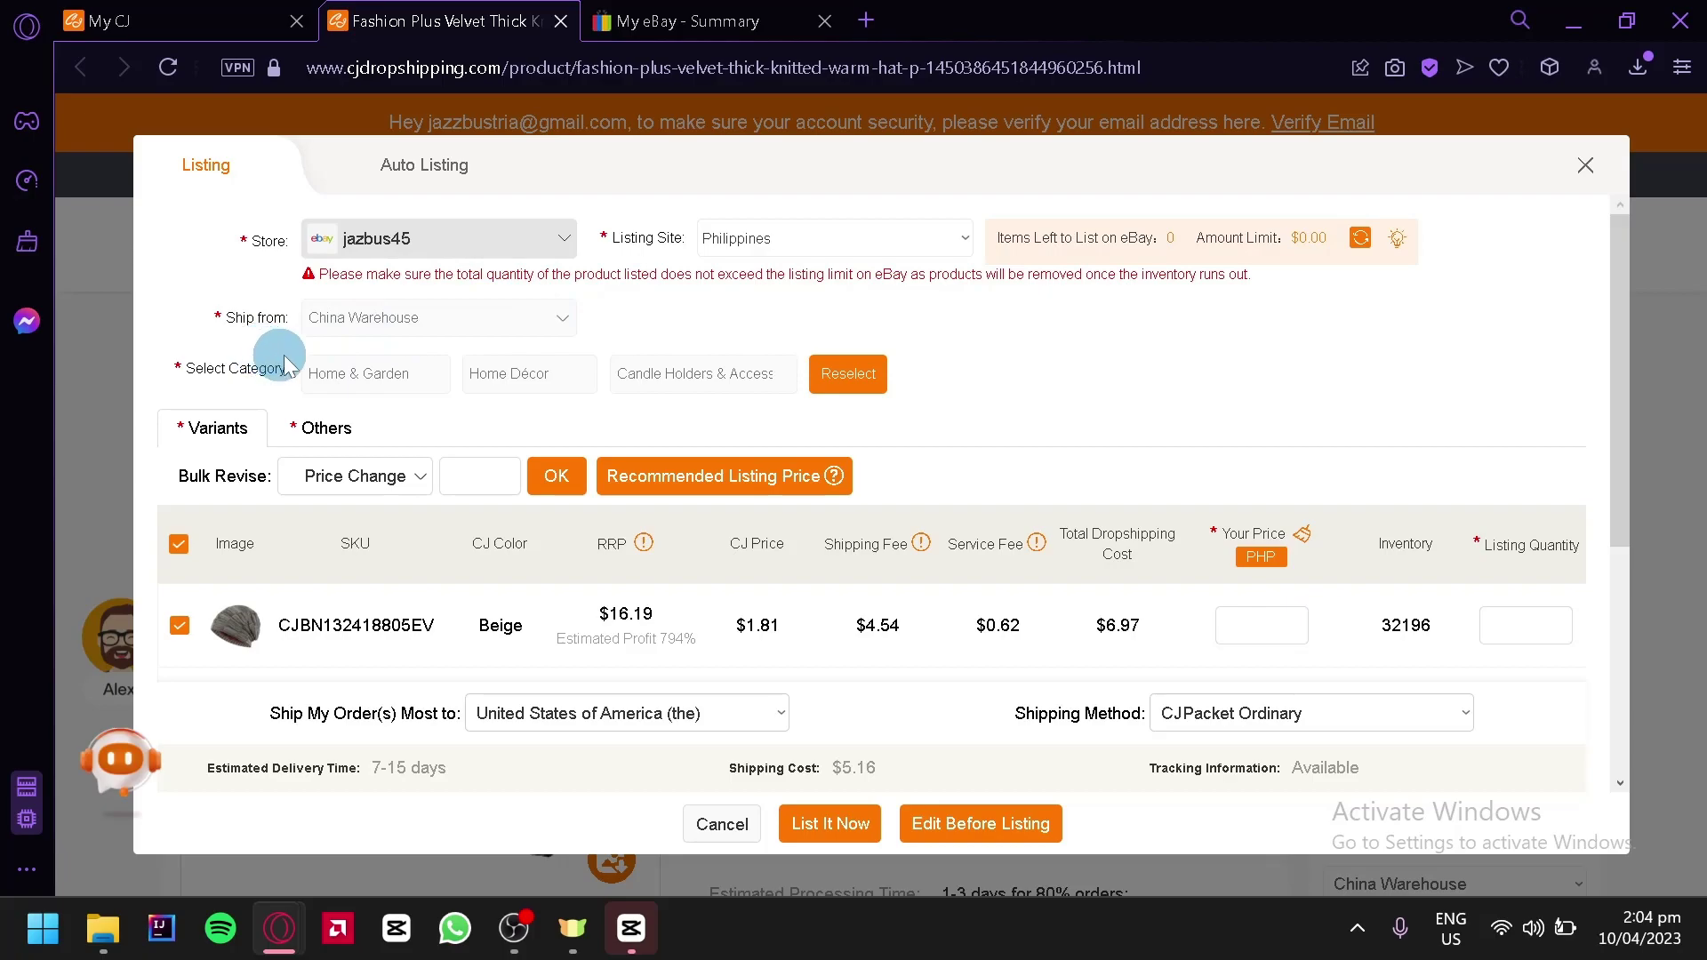
left_click(851, 390)
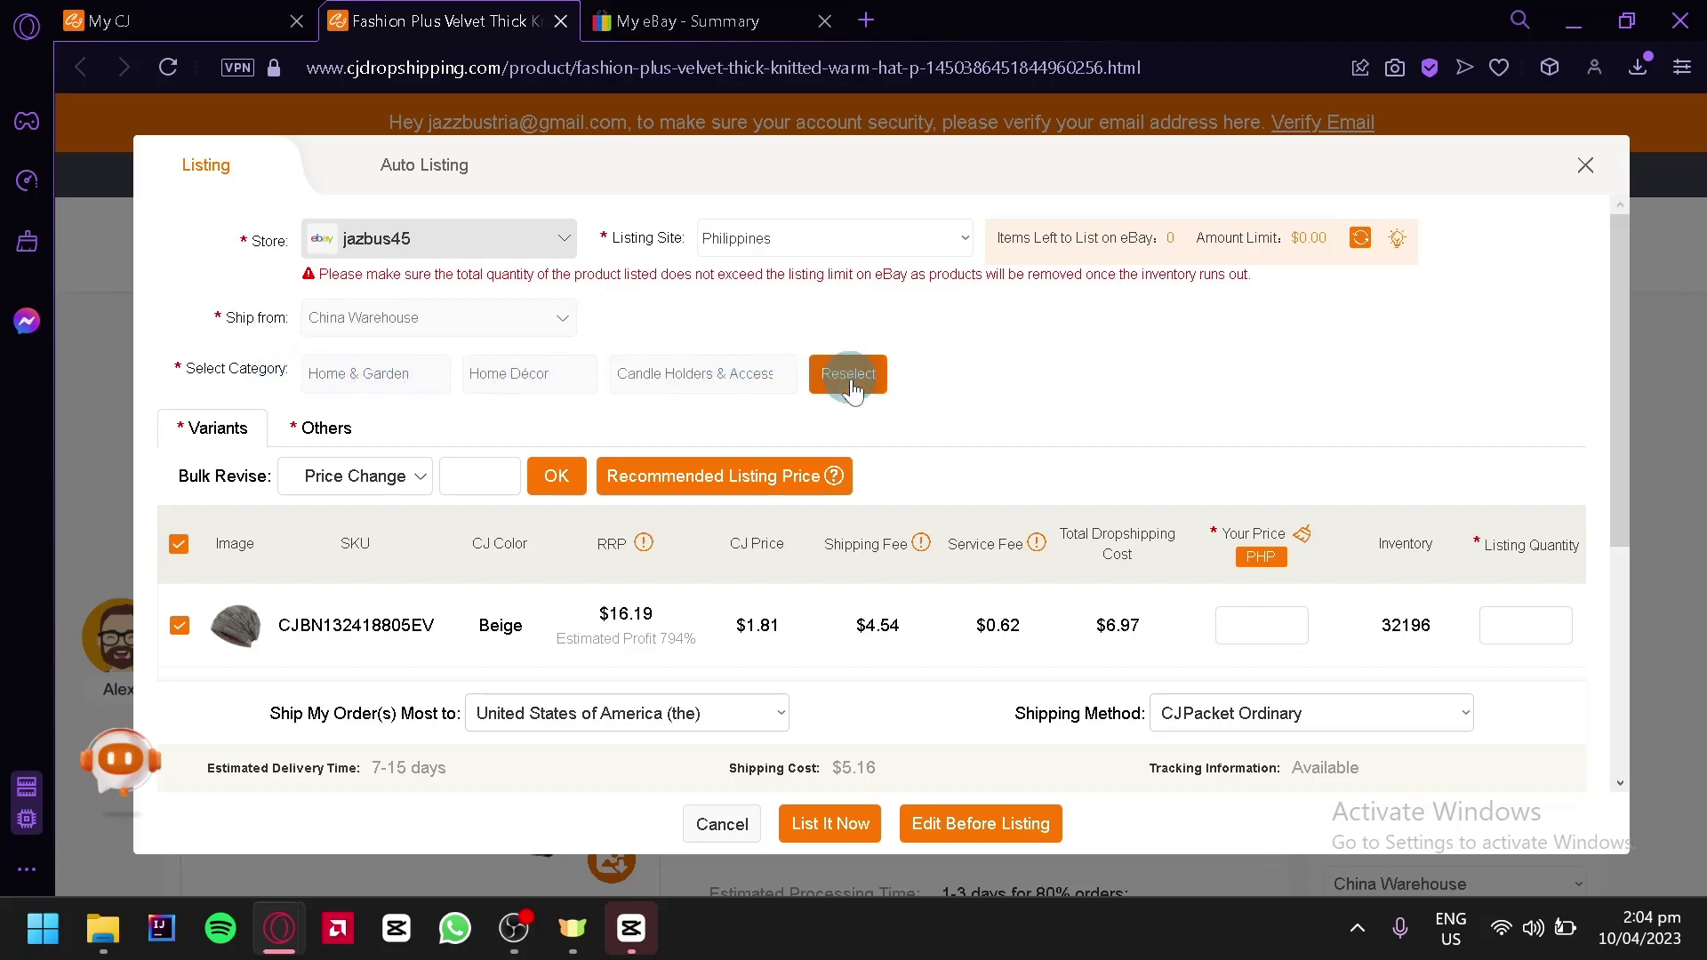
left_click(343, 375)
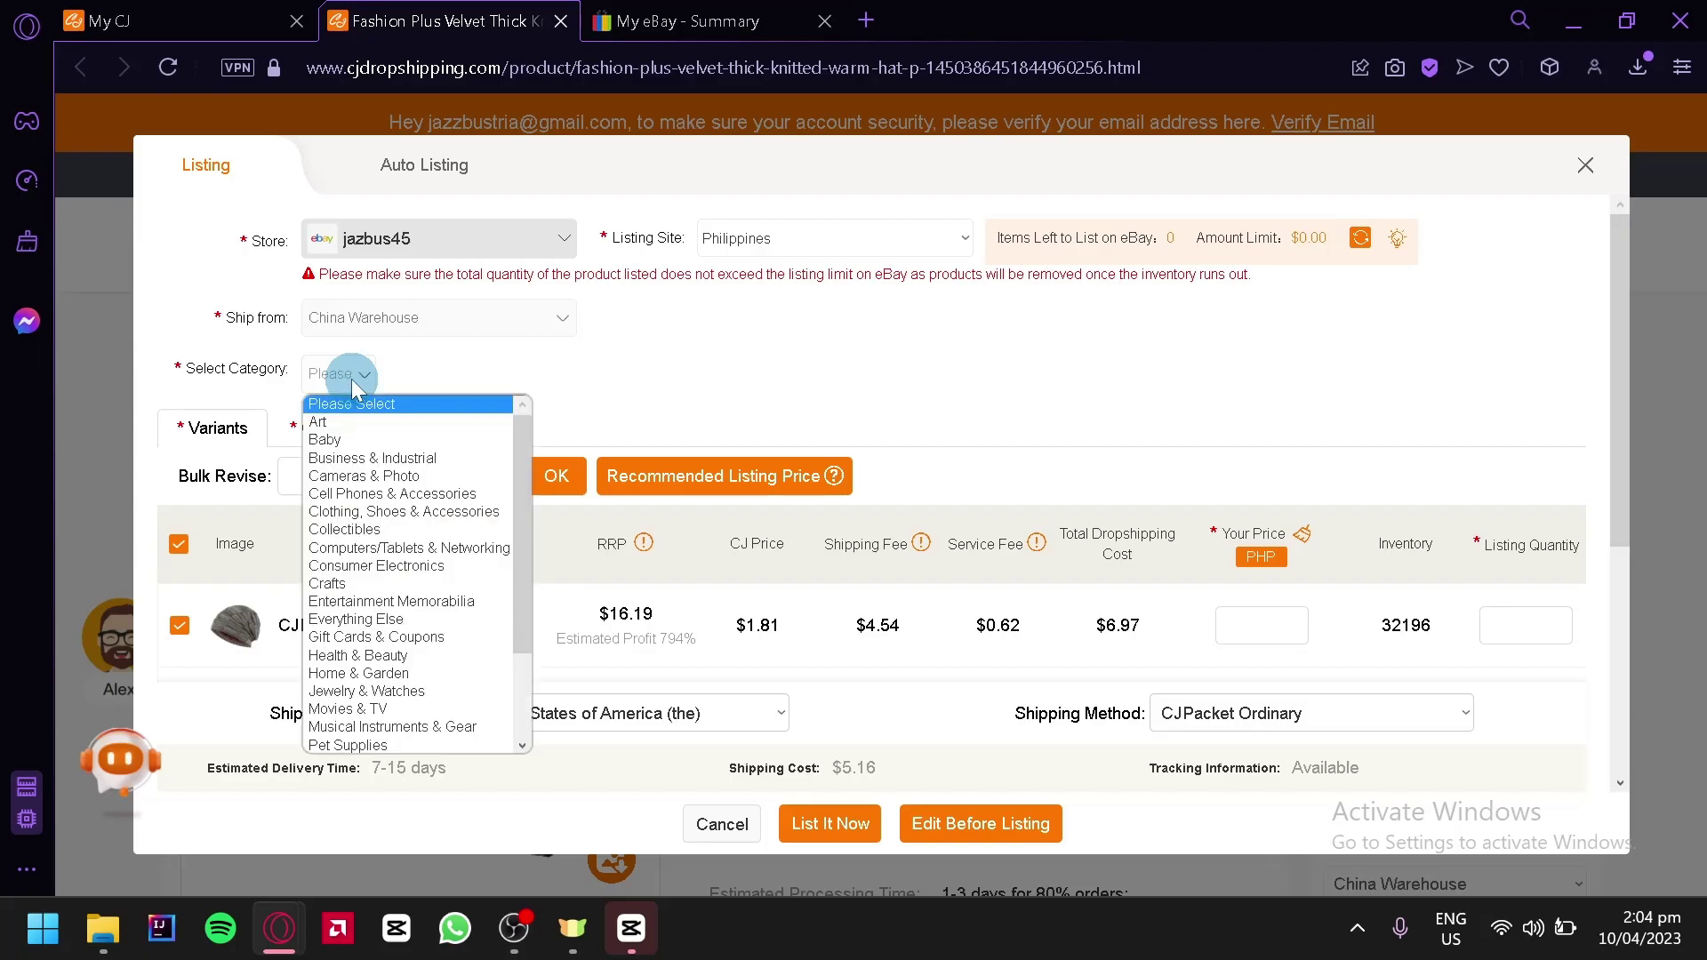
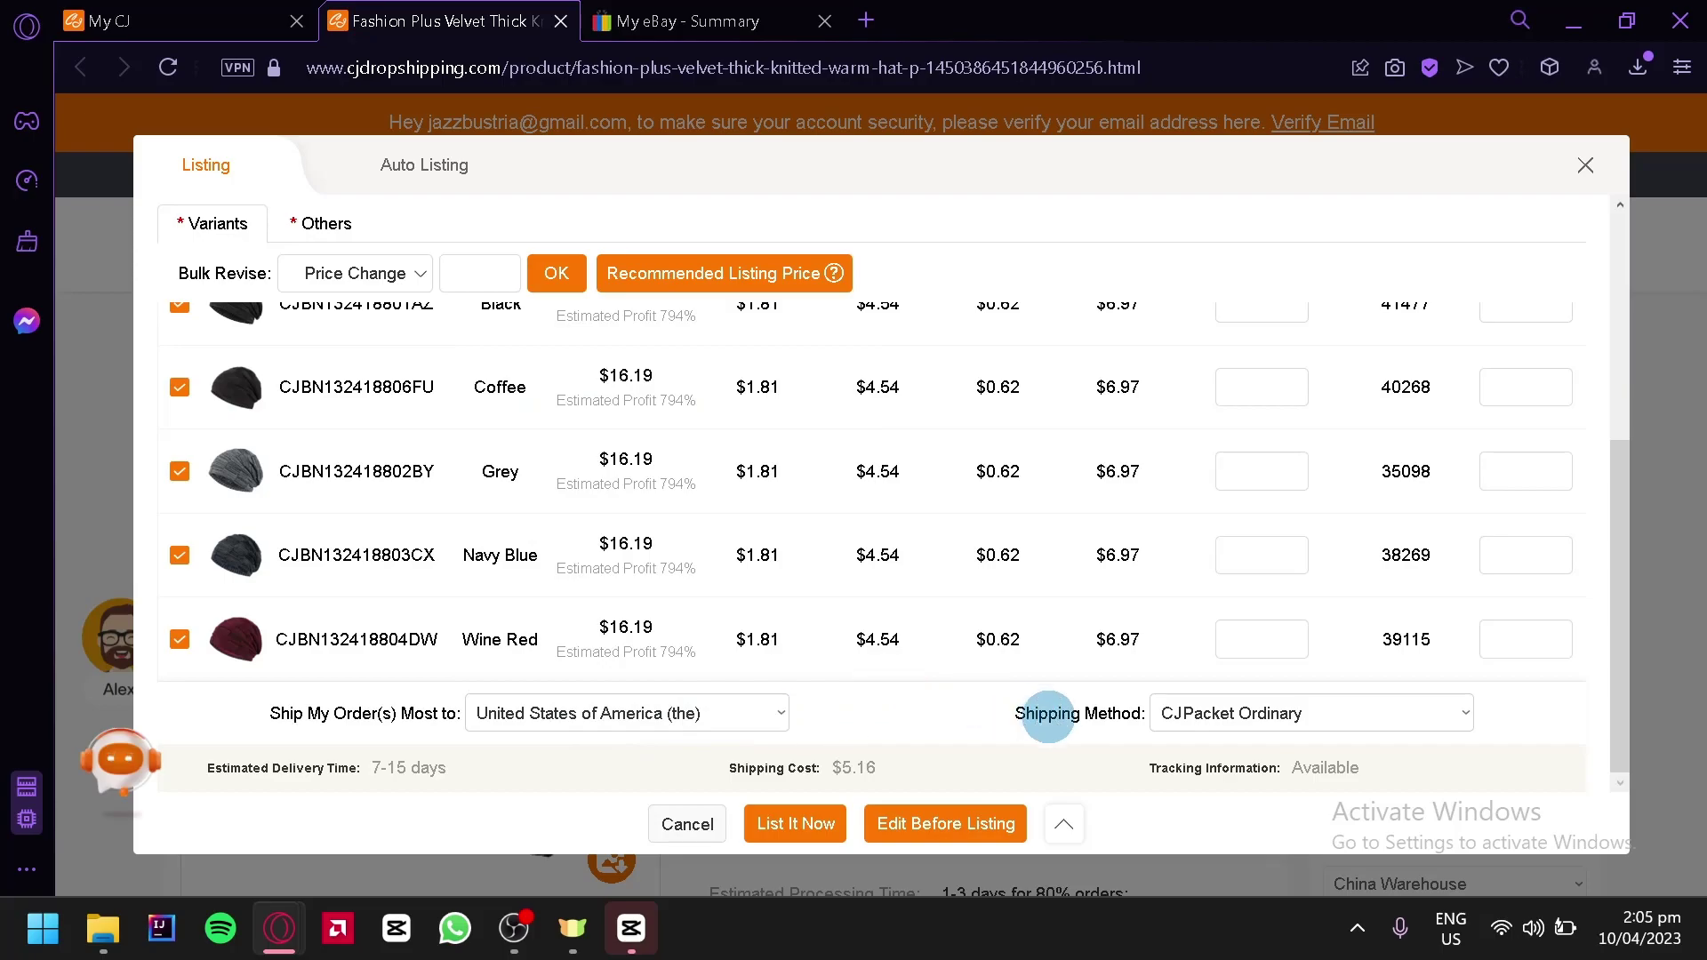
Keep CJPacket Ordinary as the shipping method to the United States for the knitted hat
left_click(1276, 715)
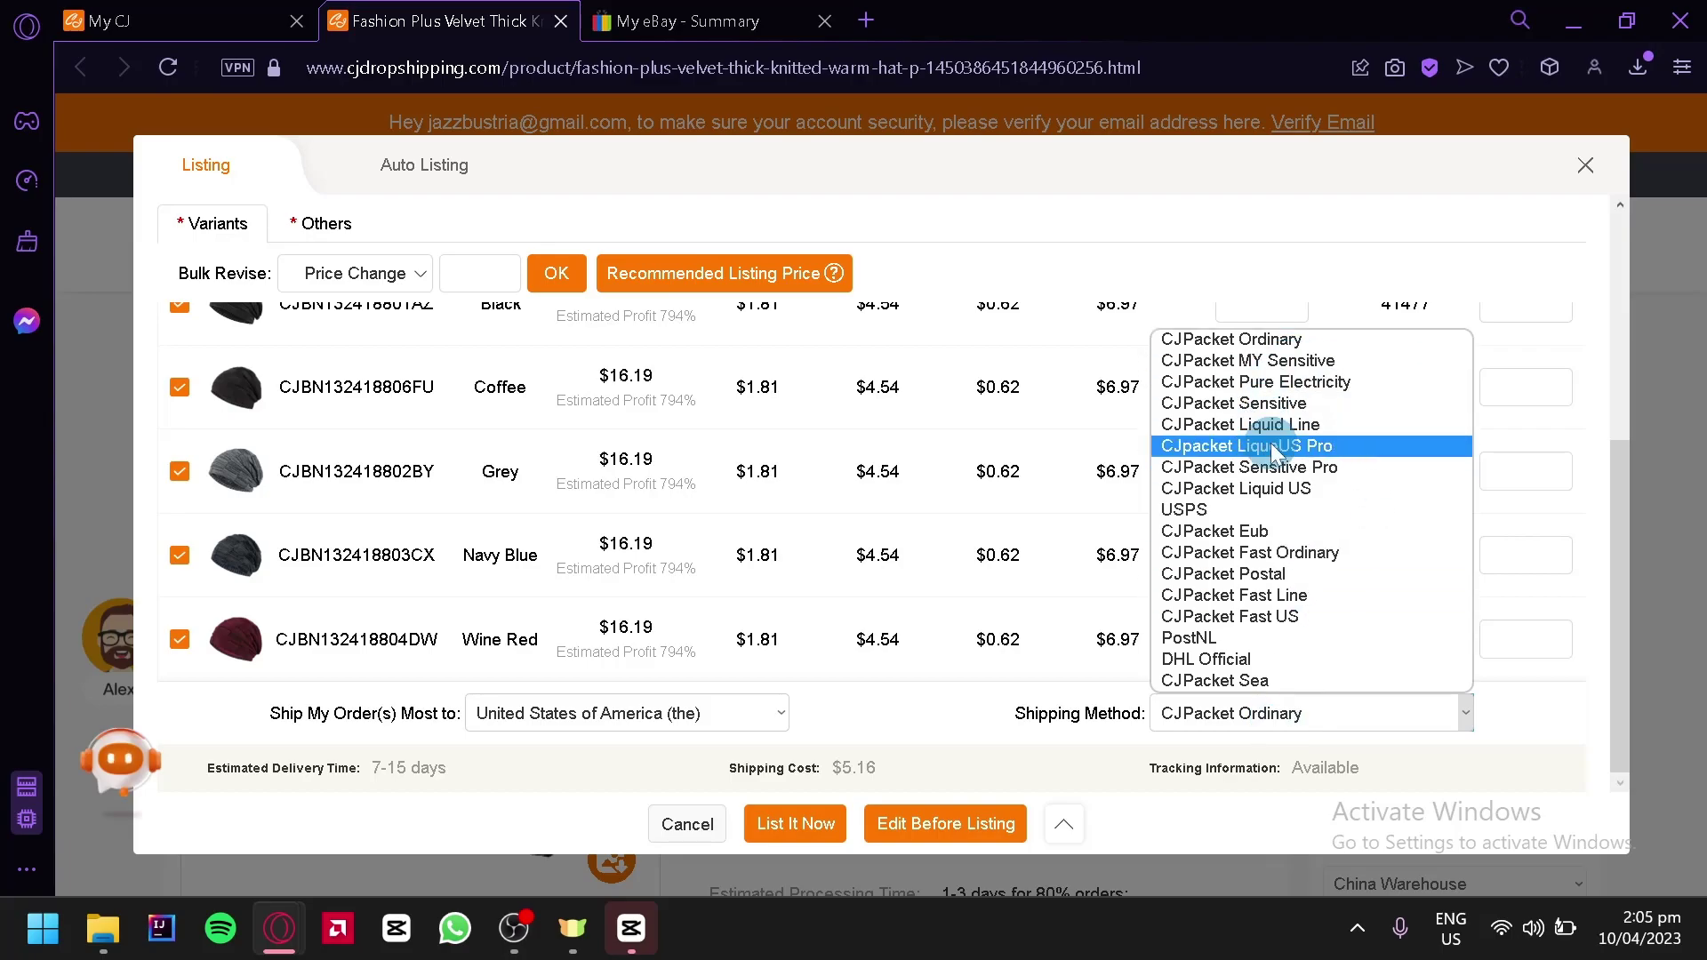
left_click(1000, 740)
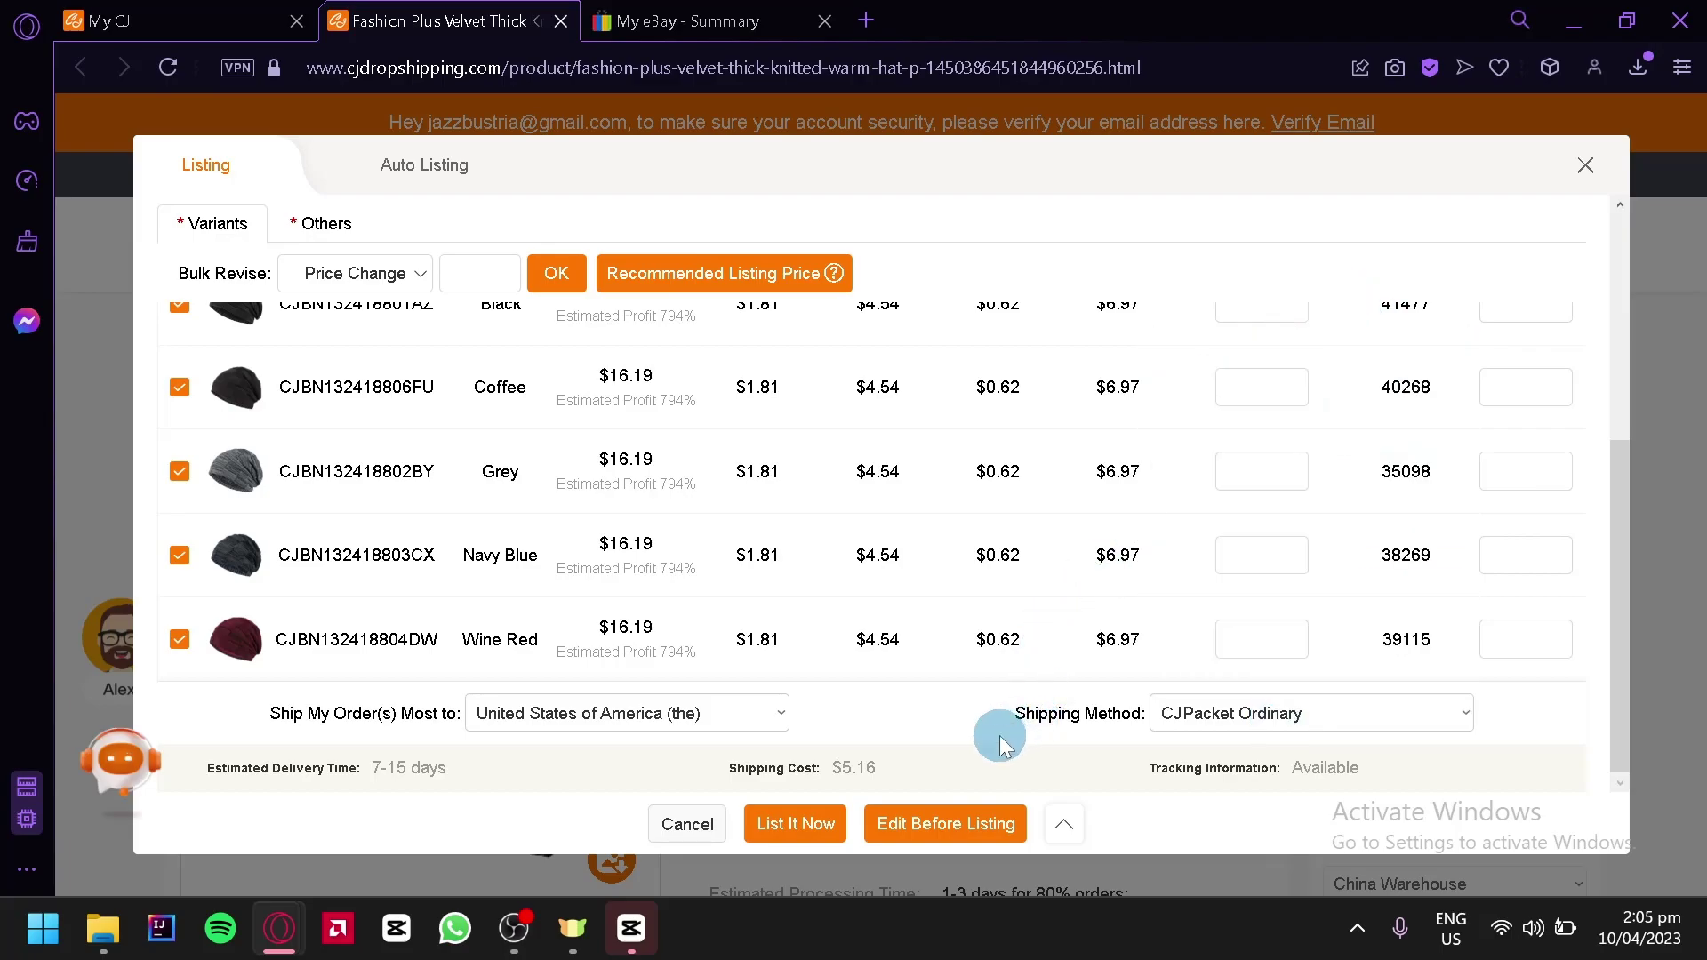
Open the full listing editor and check the hat's product title
left_click(984, 836)
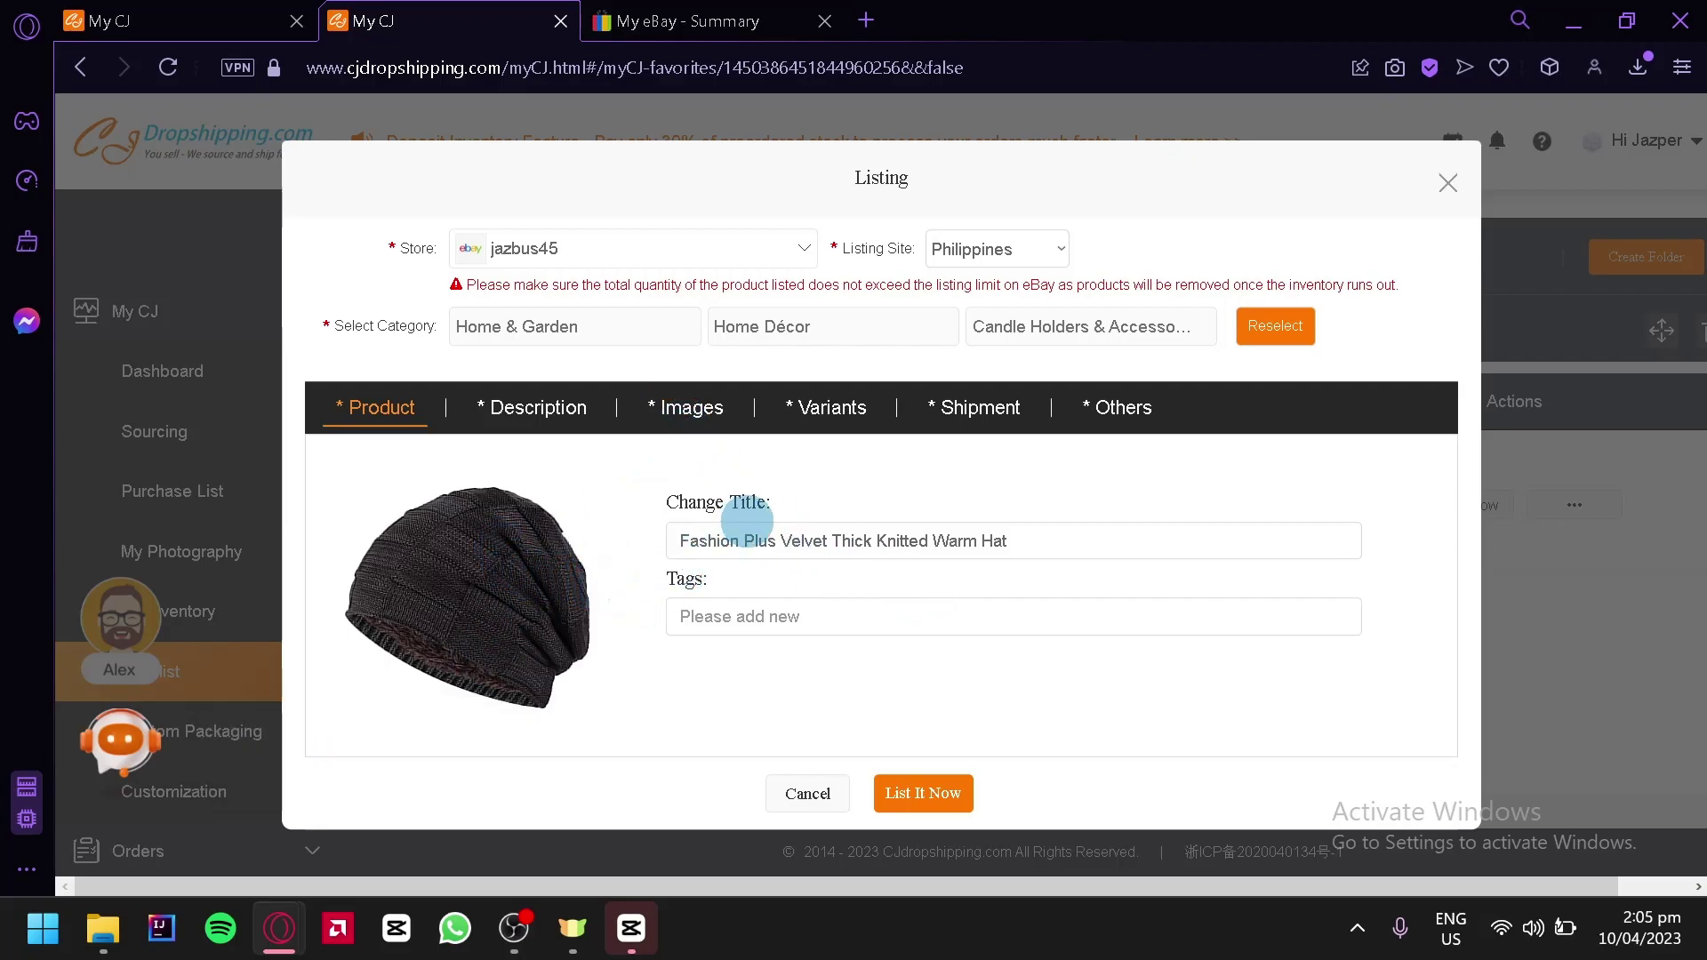
left_click_drag(1025, 537, 678, 488)
left_click(774, 644)
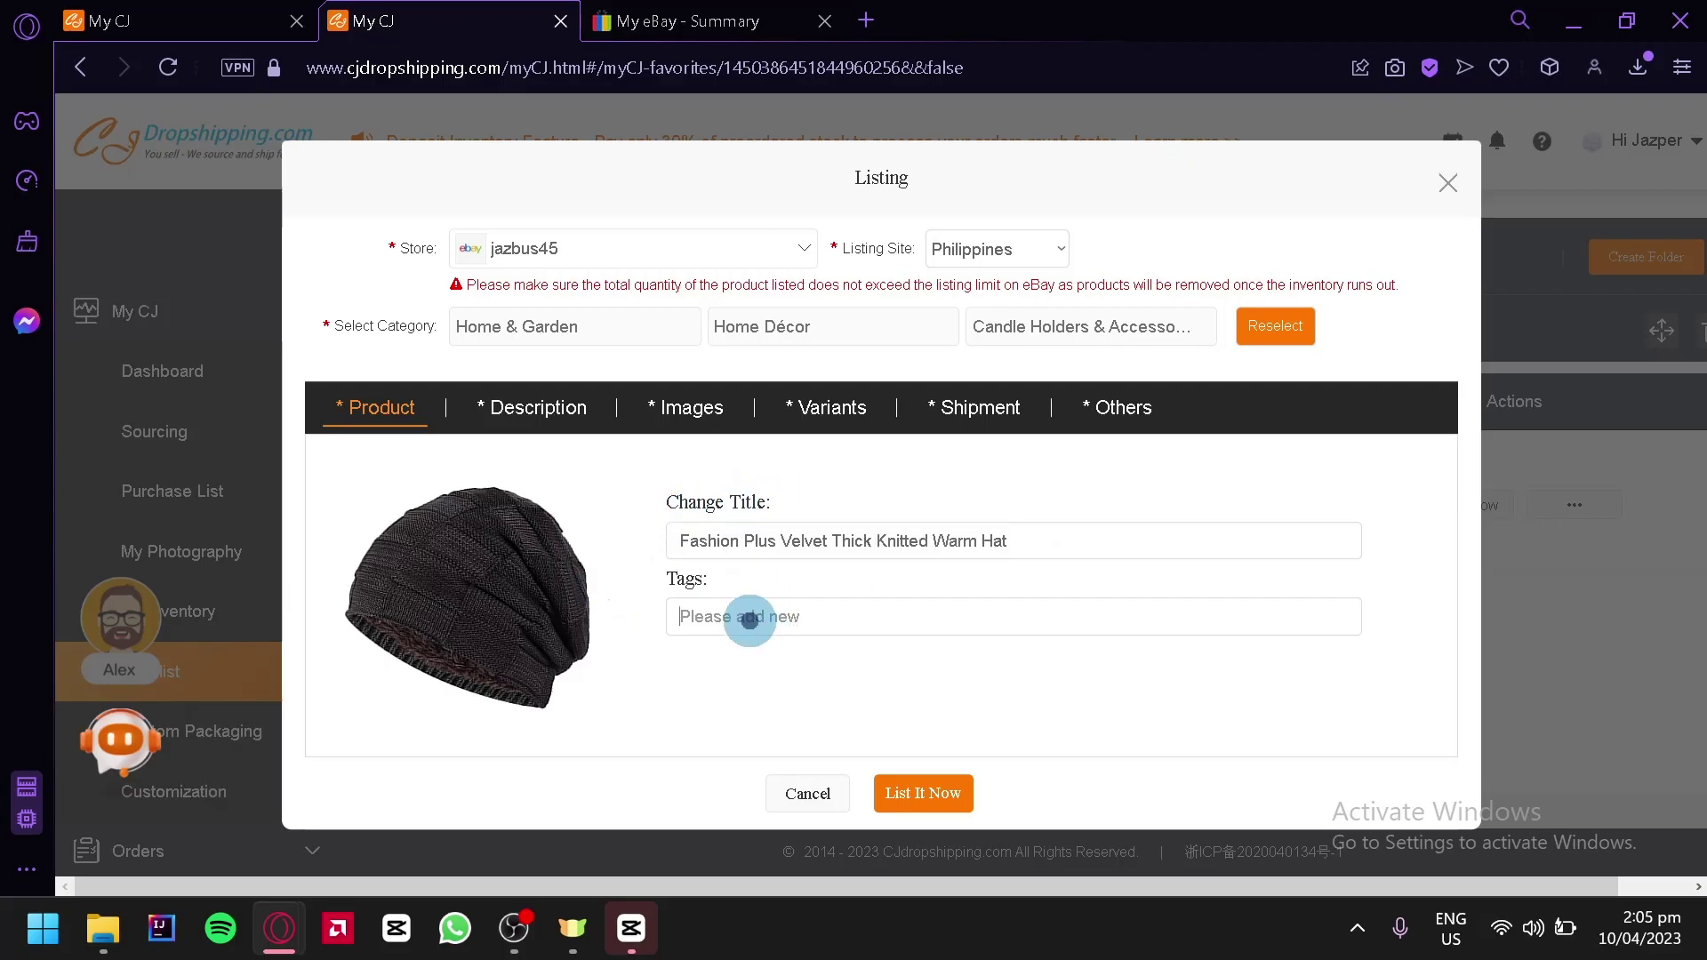
Review the description, images, variant prices, shipping methods and payment/brand settings, then return to Product
left_click(538, 420)
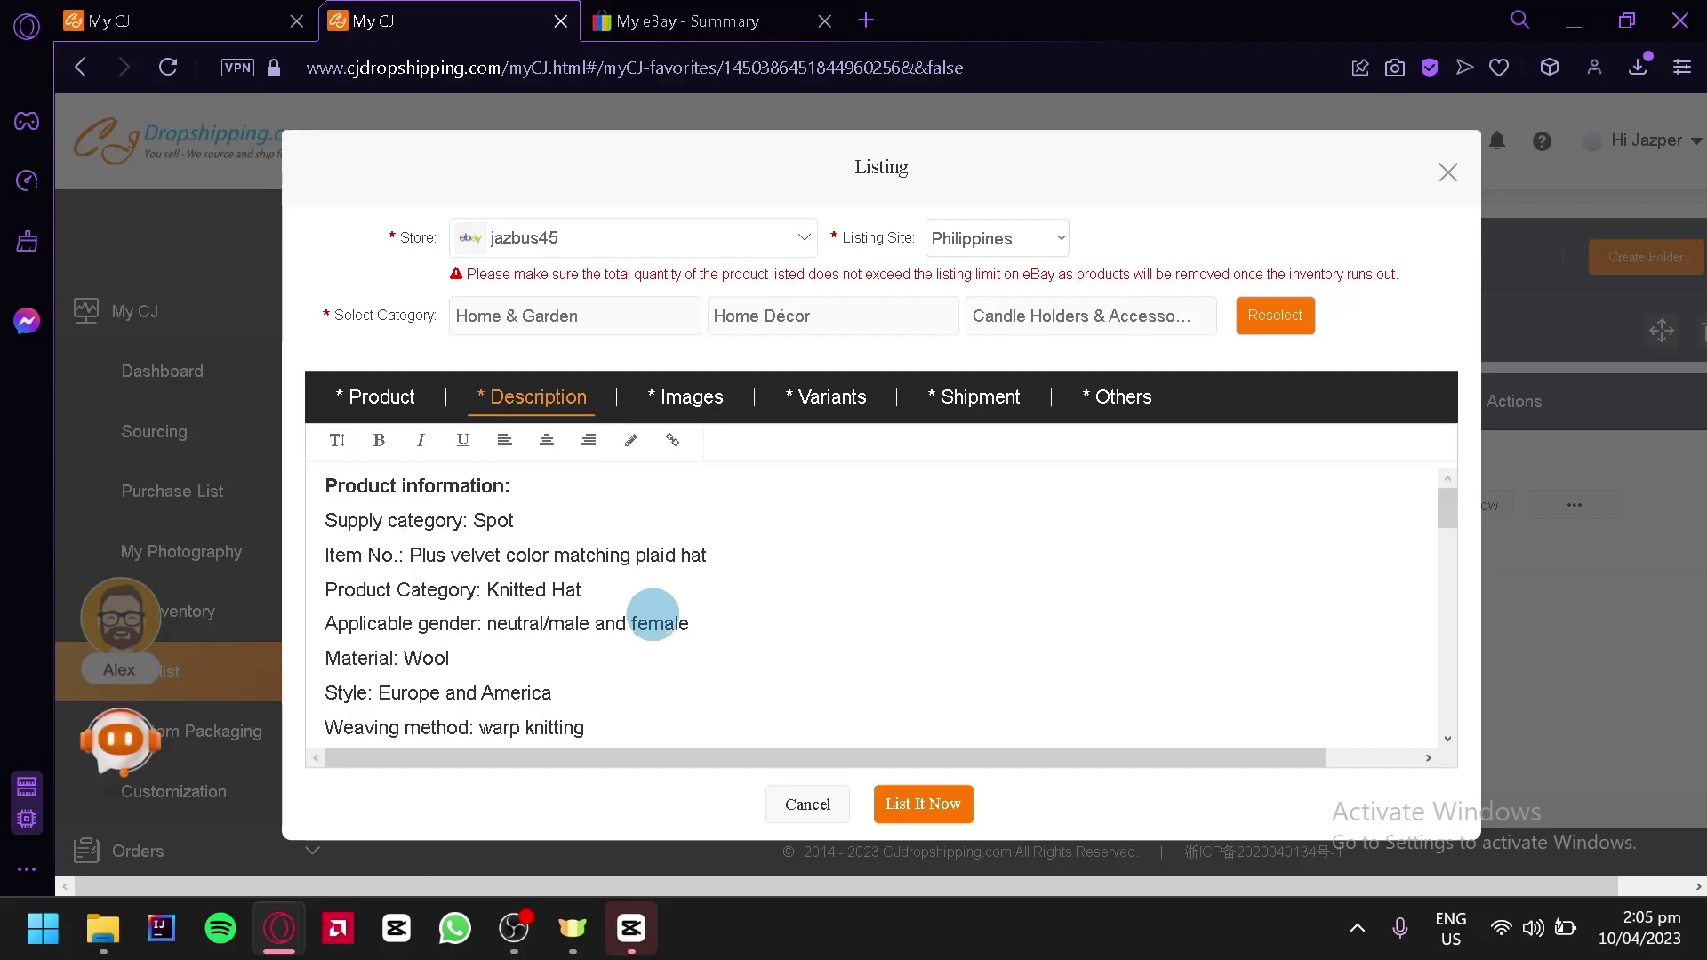
scroll(658, 623, "down", 10)
scroll(658, 622, "up", 10)
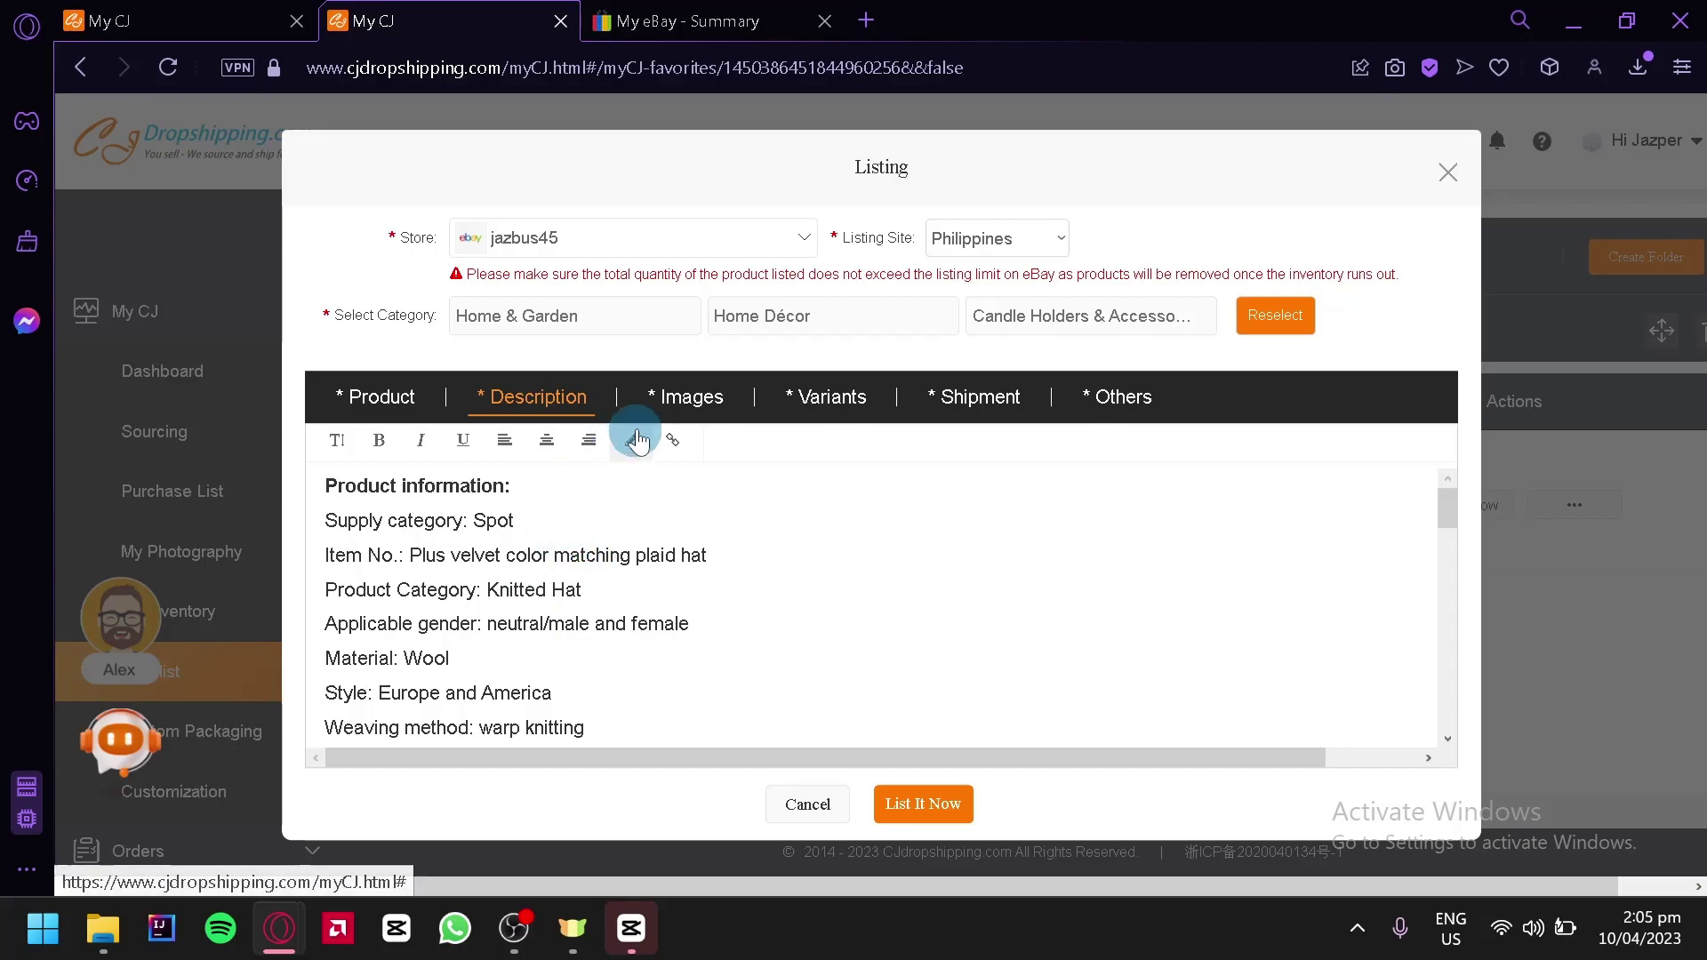
left_click(656, 402)
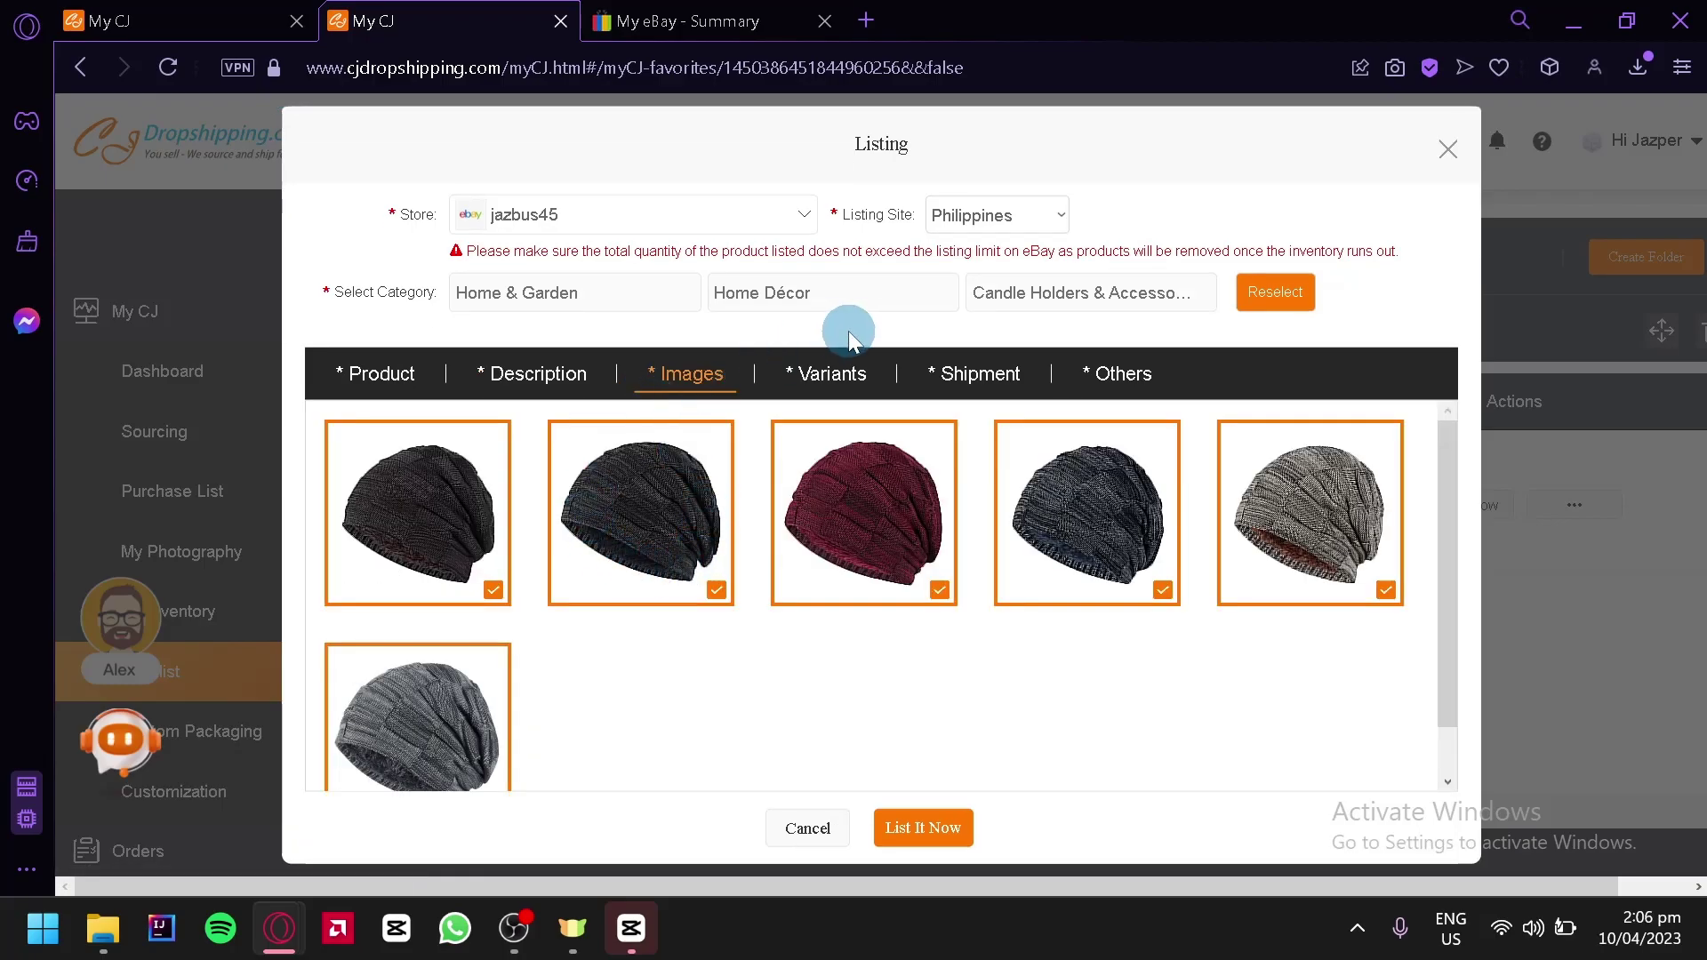
left_click(861, 377)
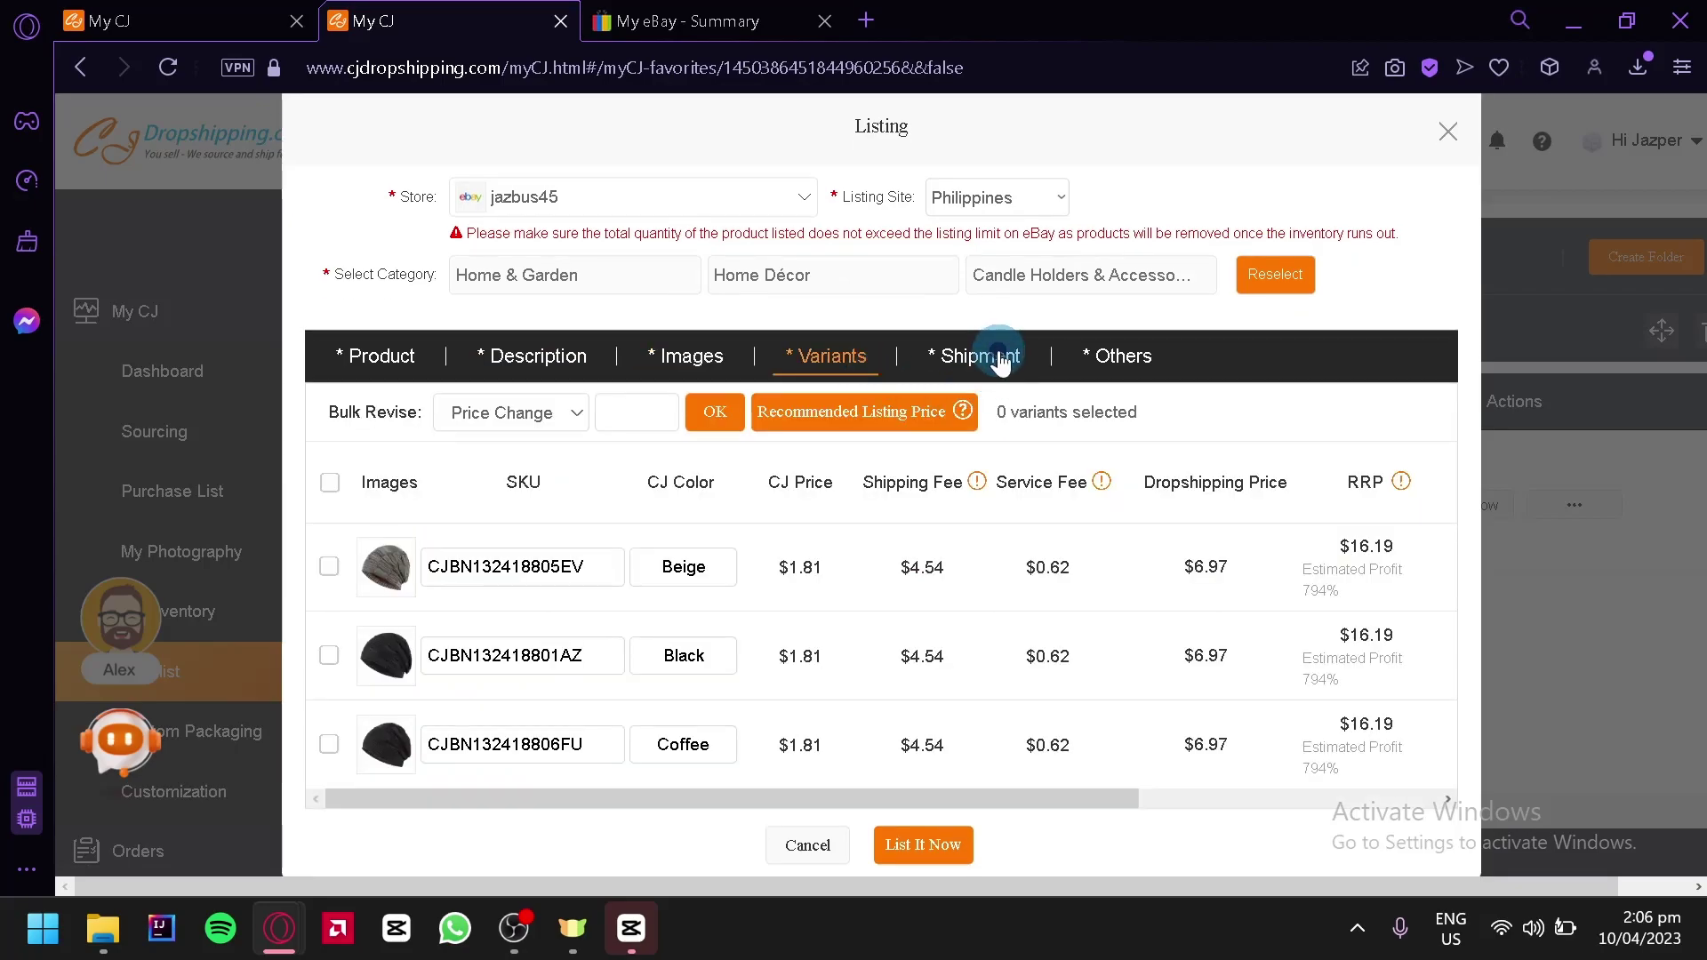
left_click(997, 354)
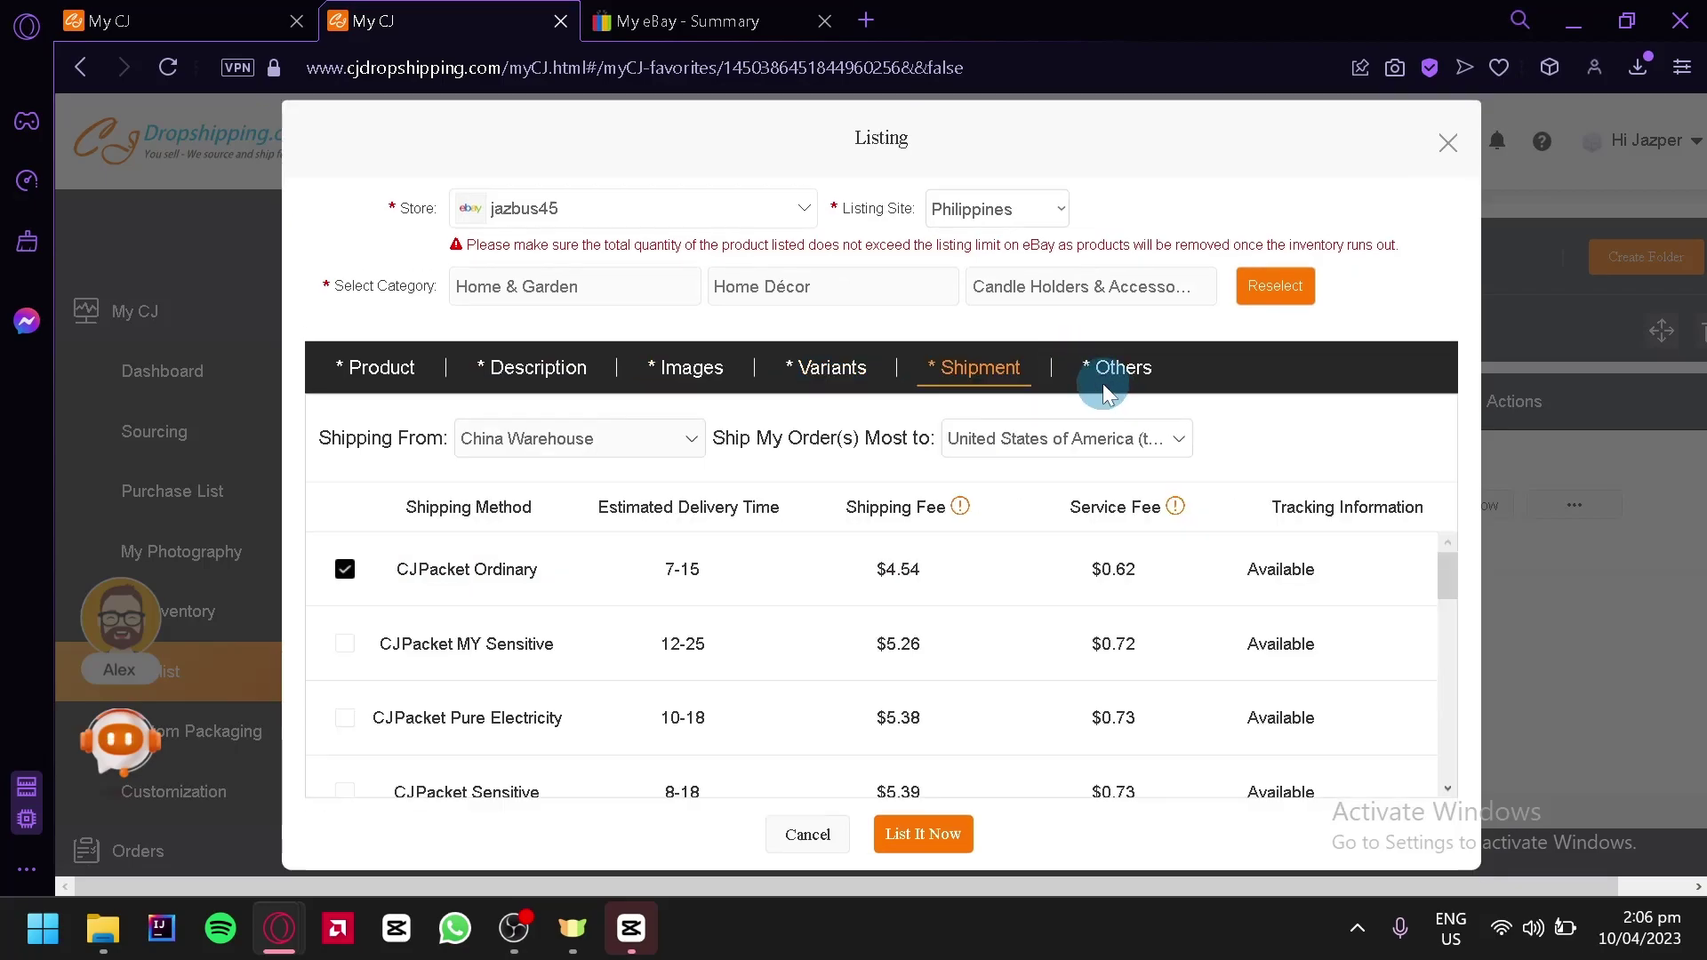
left_click(1107, 369)
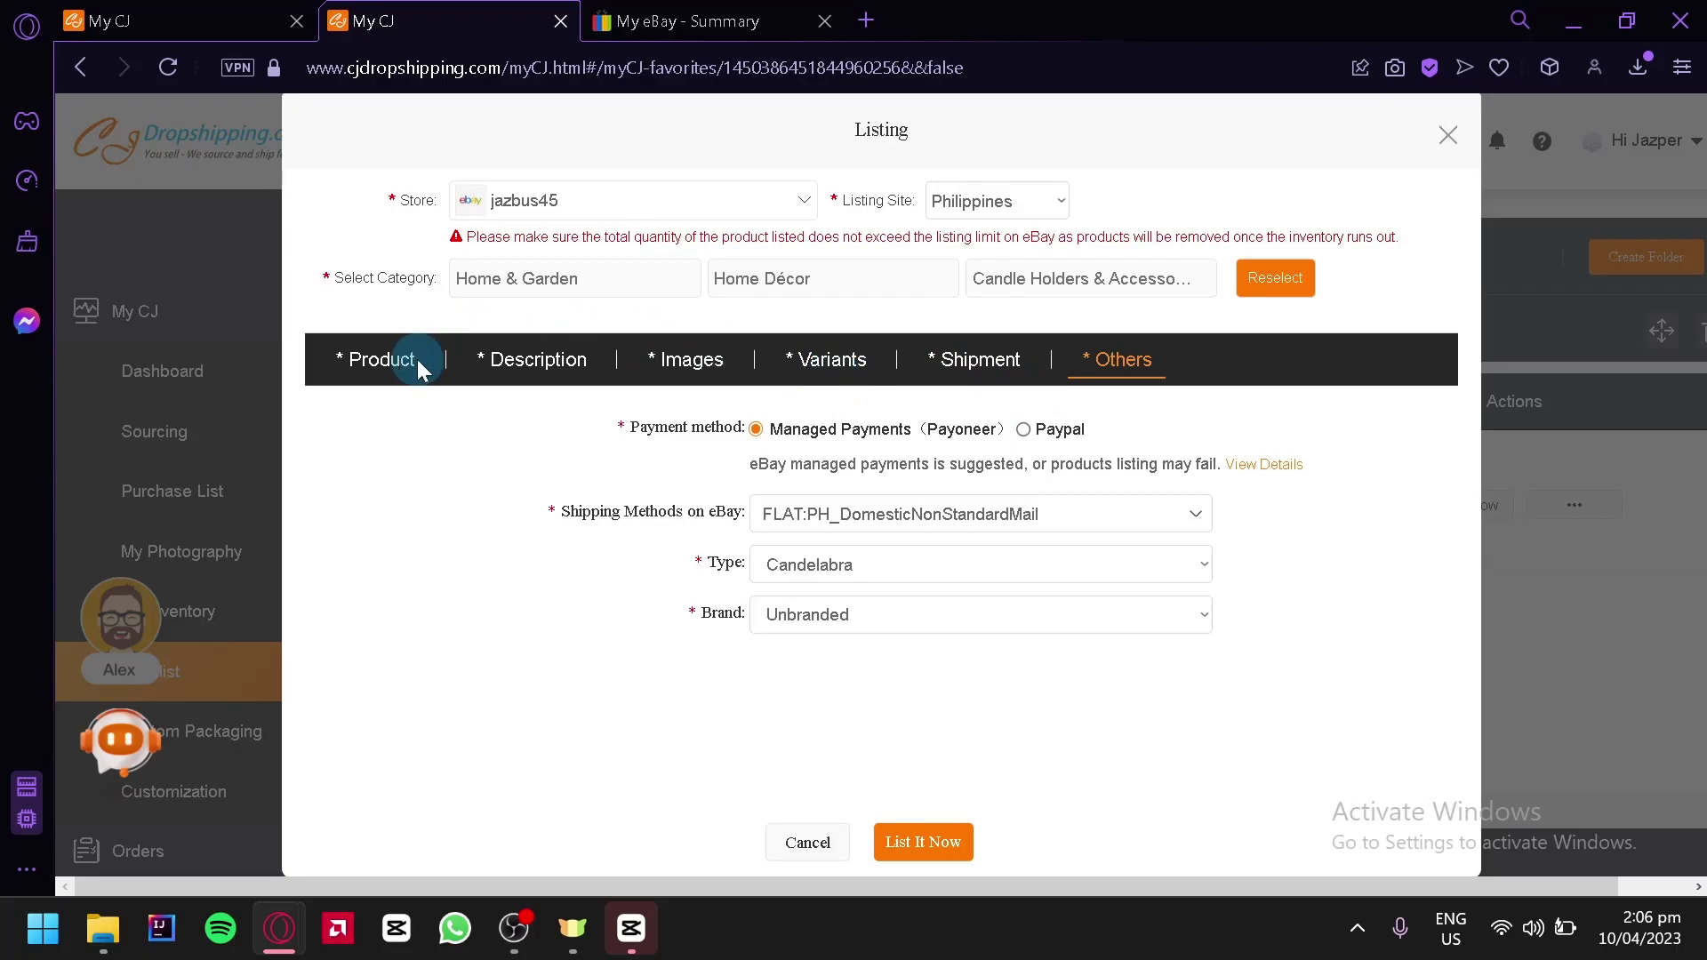
left_click(421, 367)
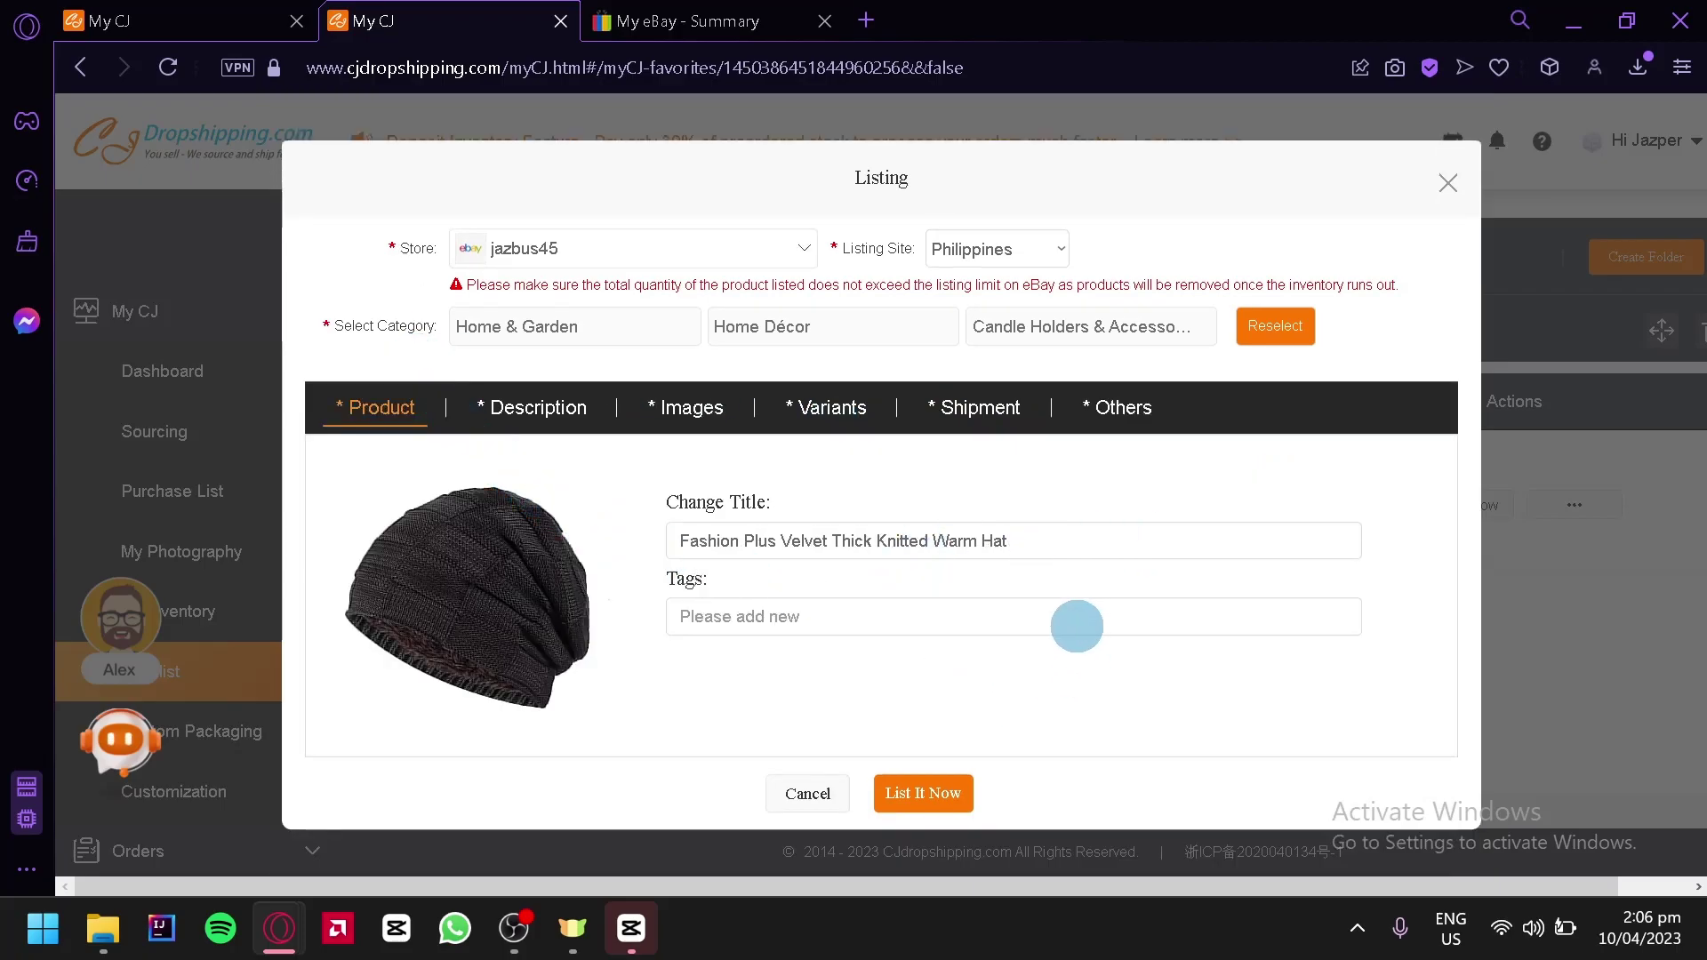
Select all six hat variants and retry publishing the listing
left_click(955, 794)
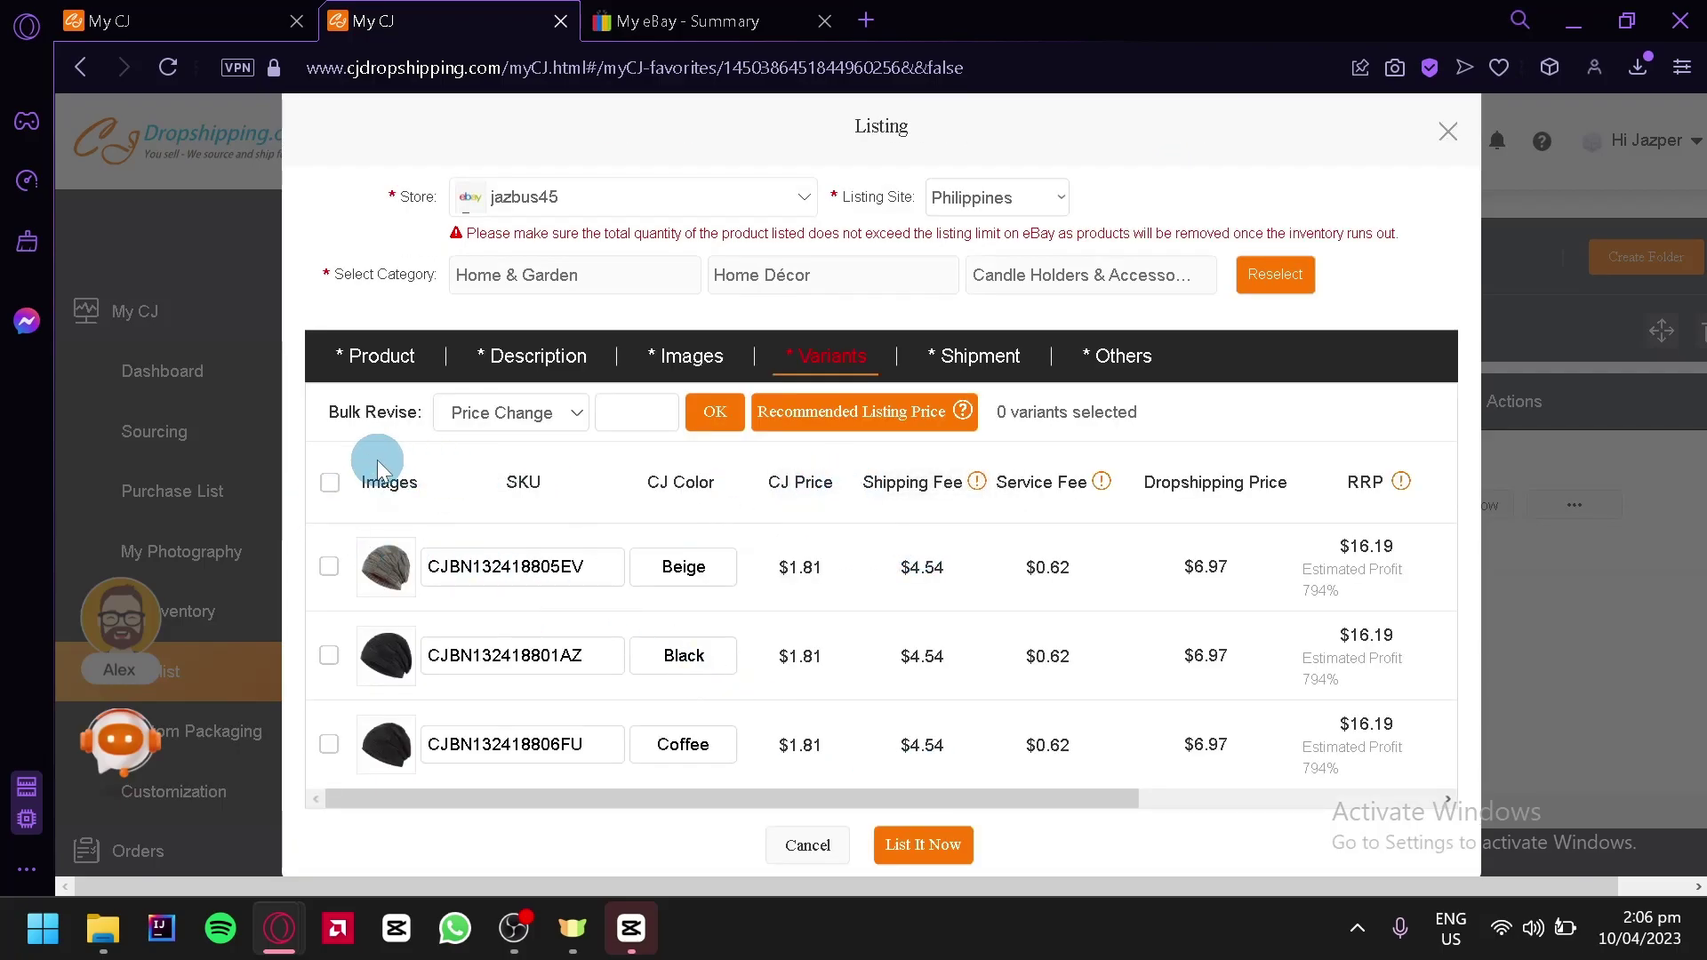
left_click(330, 484)
scroll(921, 726, "down", 3)
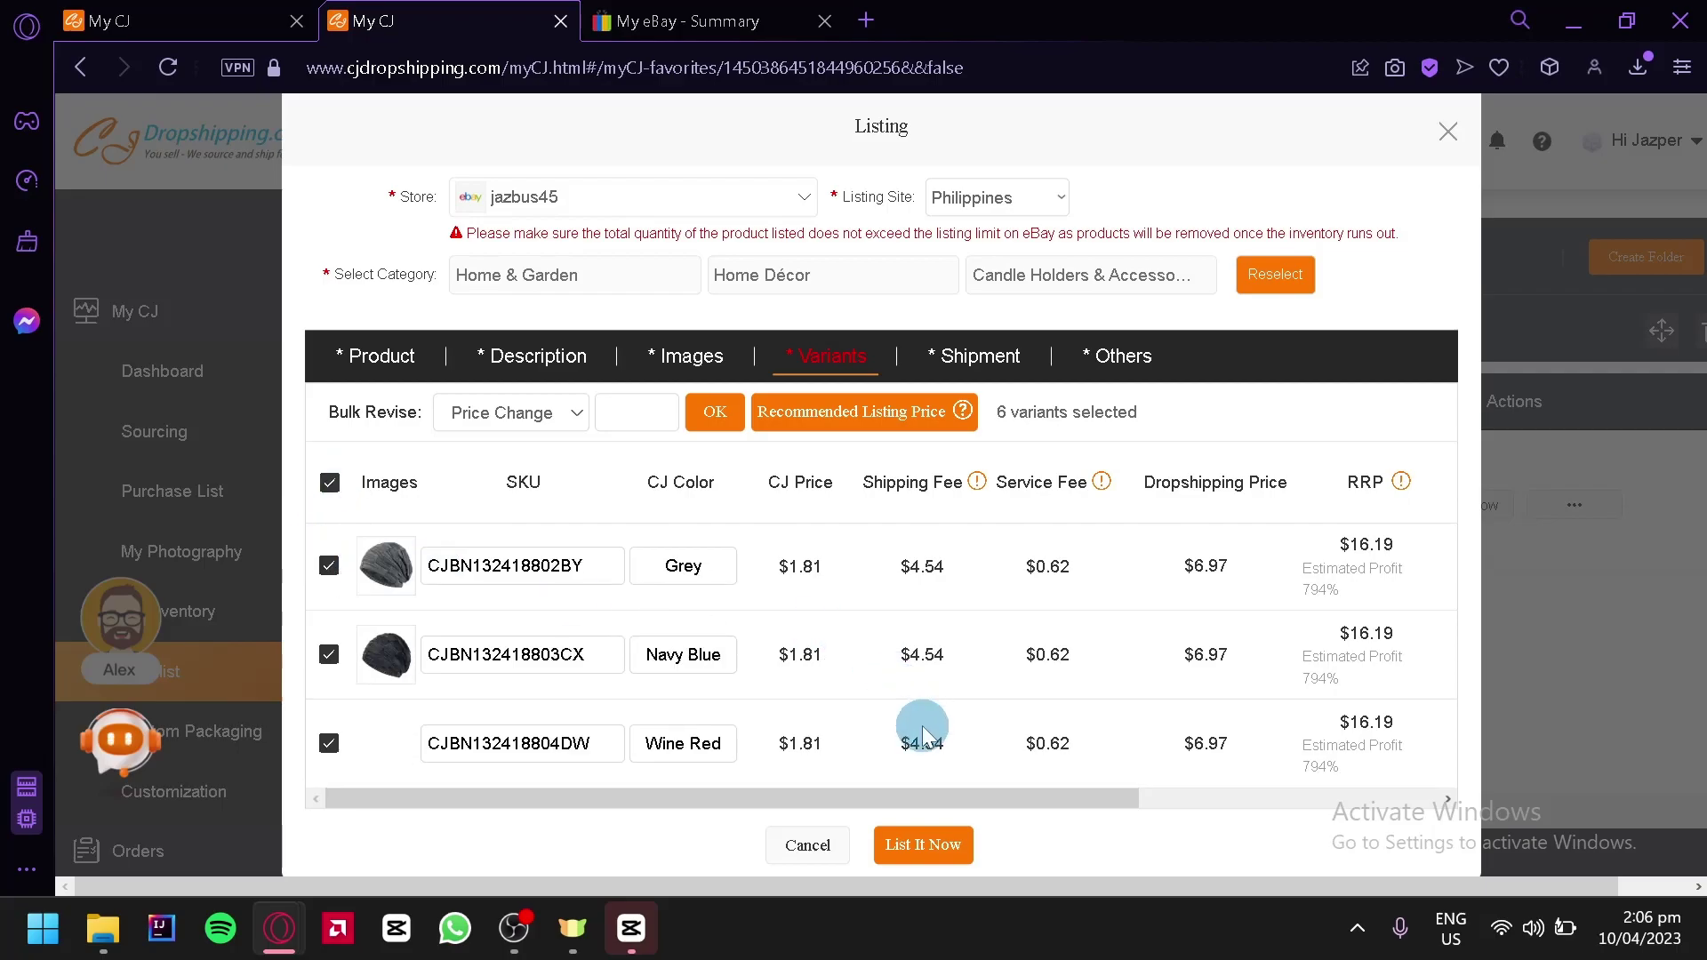
left_click(938, 845)
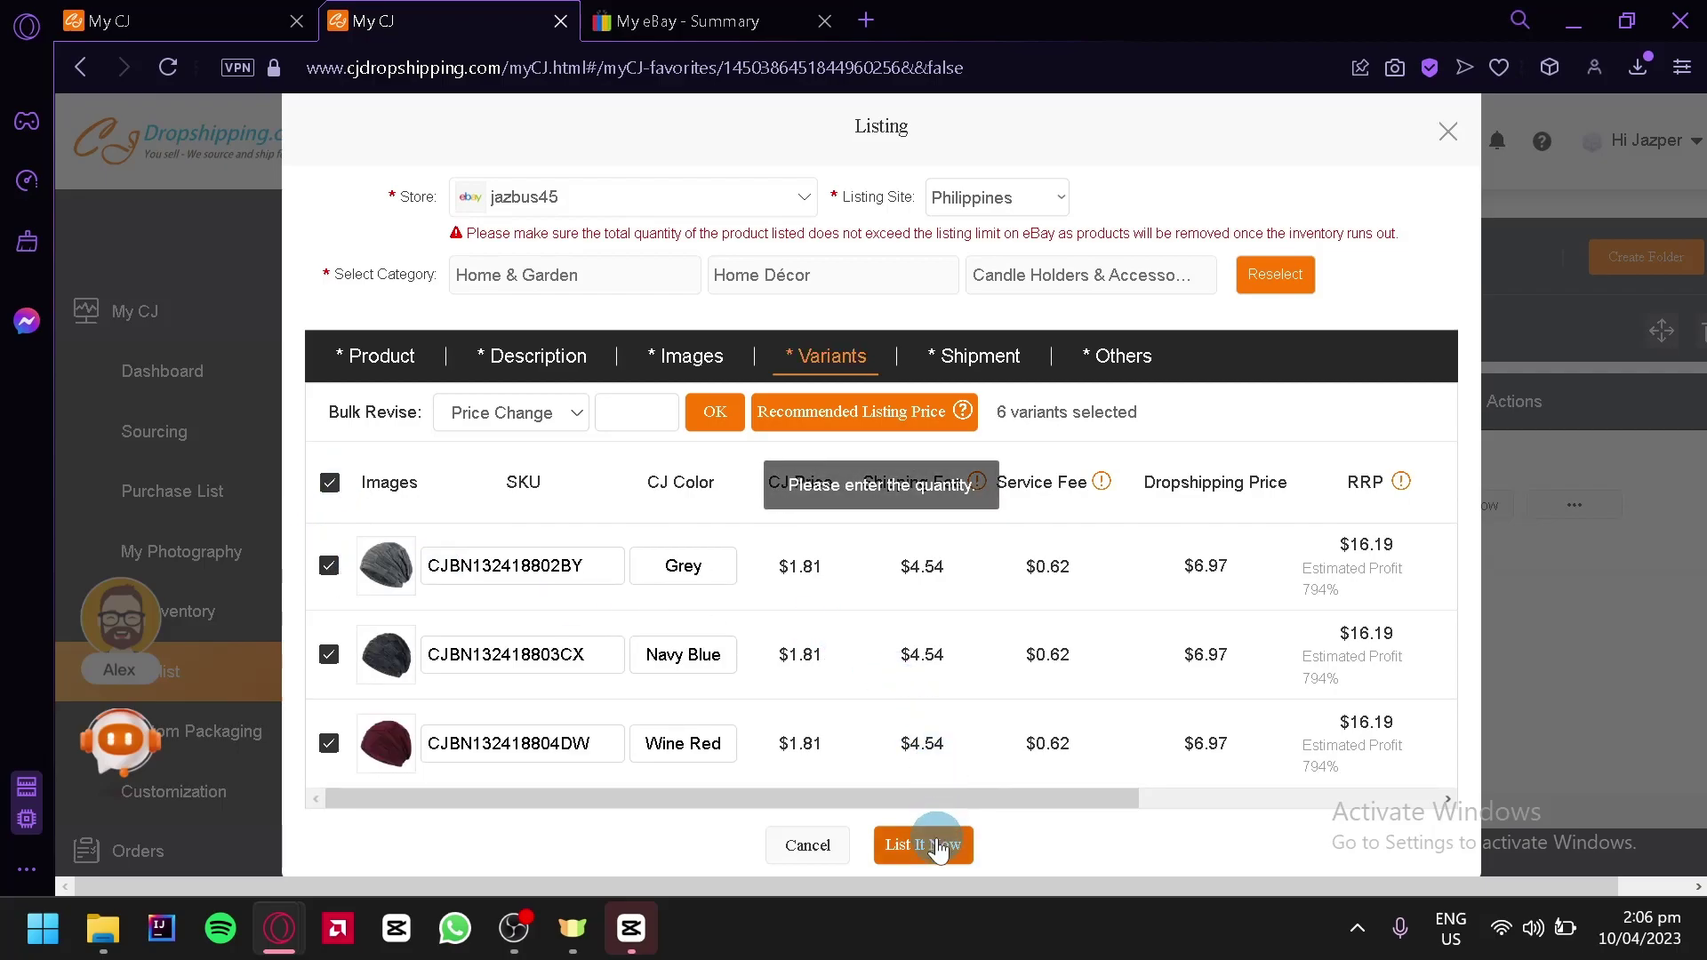
scroll(751, 602, "up", 3)
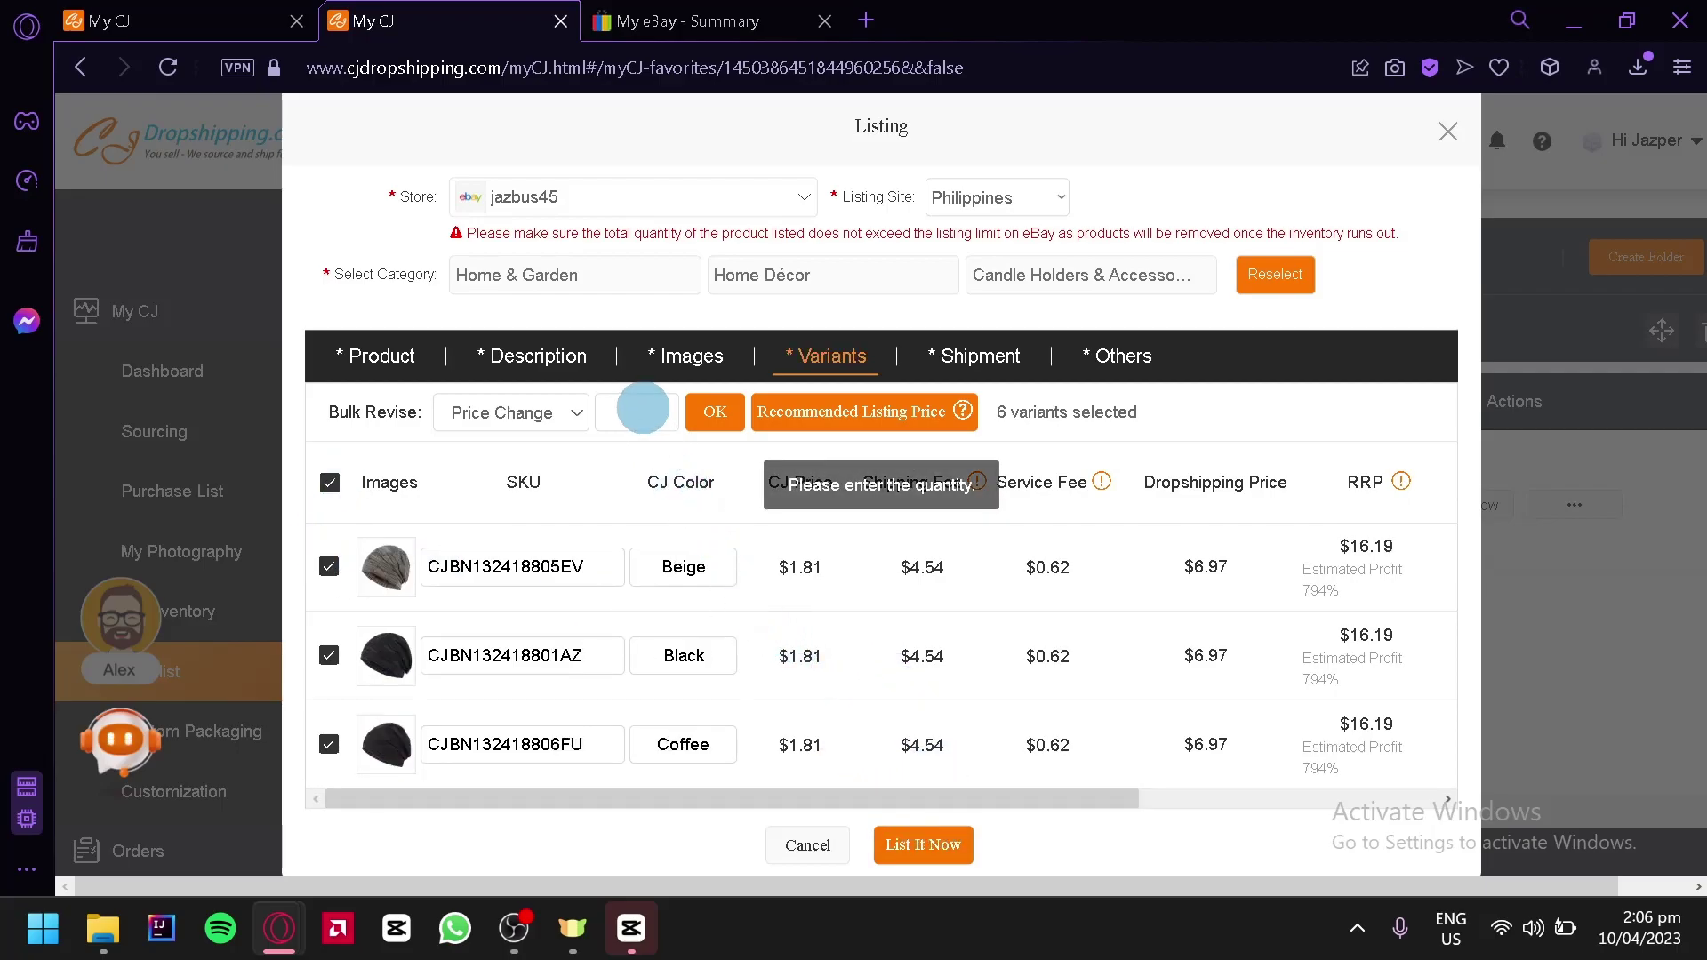
Enter a bulk value of 10 for all variants, then switch to the My eBay tab
left_click(643, 408)
type("10")
scroll(903, 629, "down", 3)
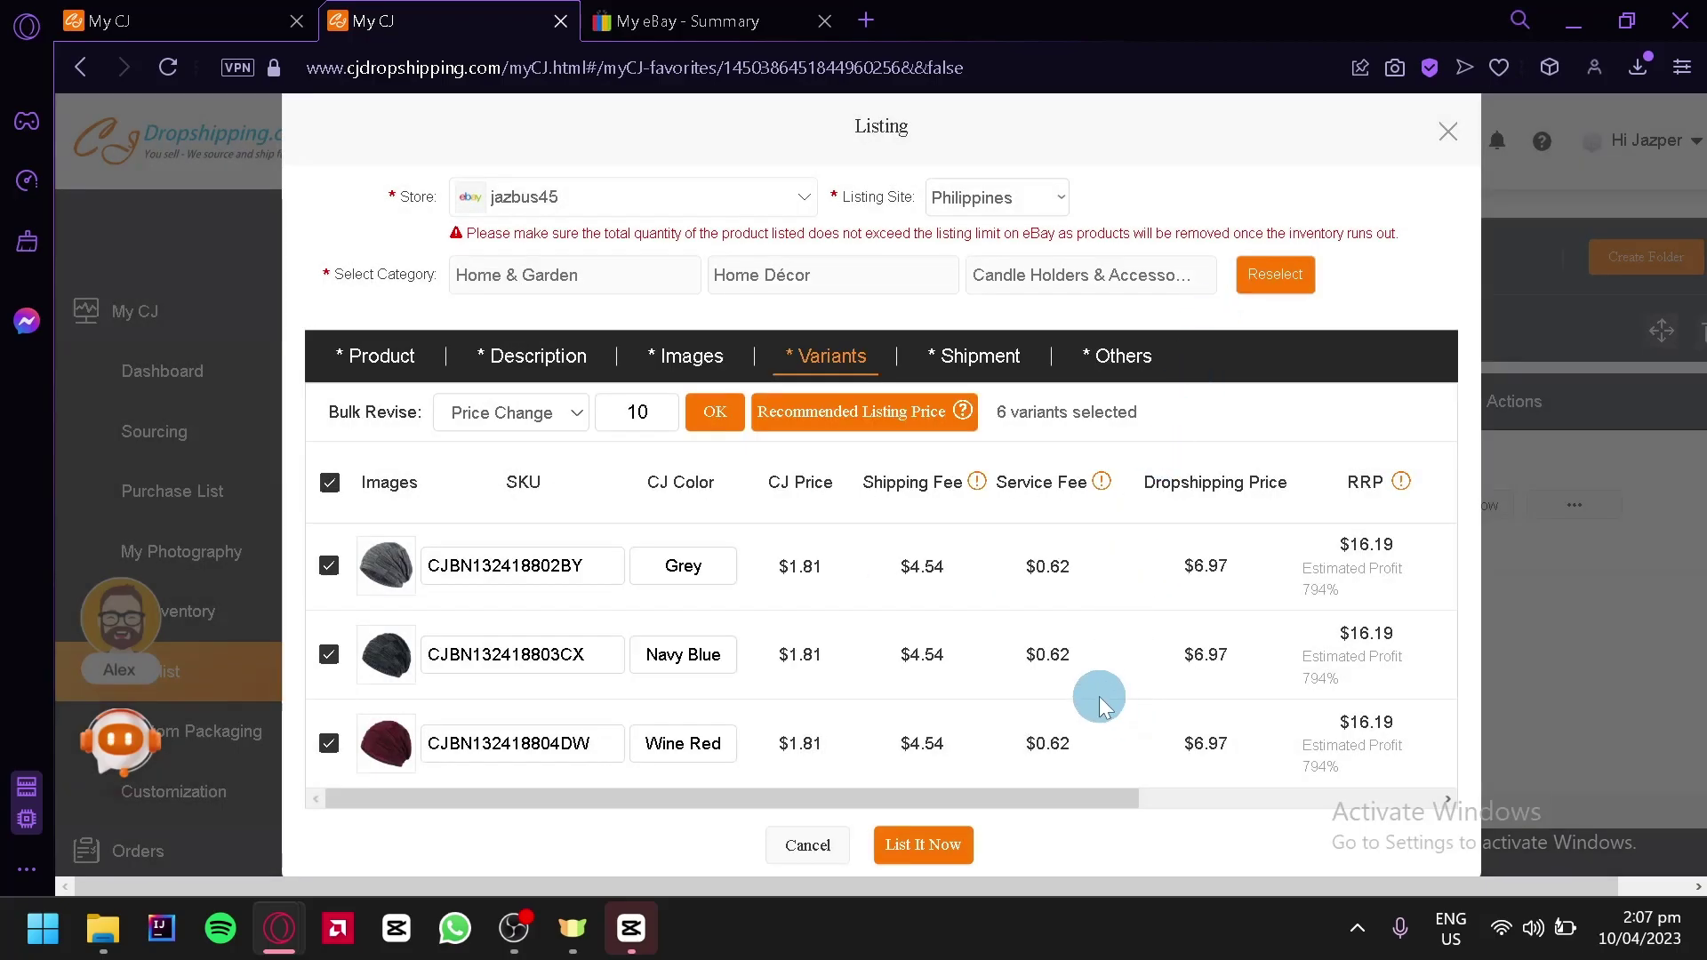
scroll(1103, 693, "up", 3)
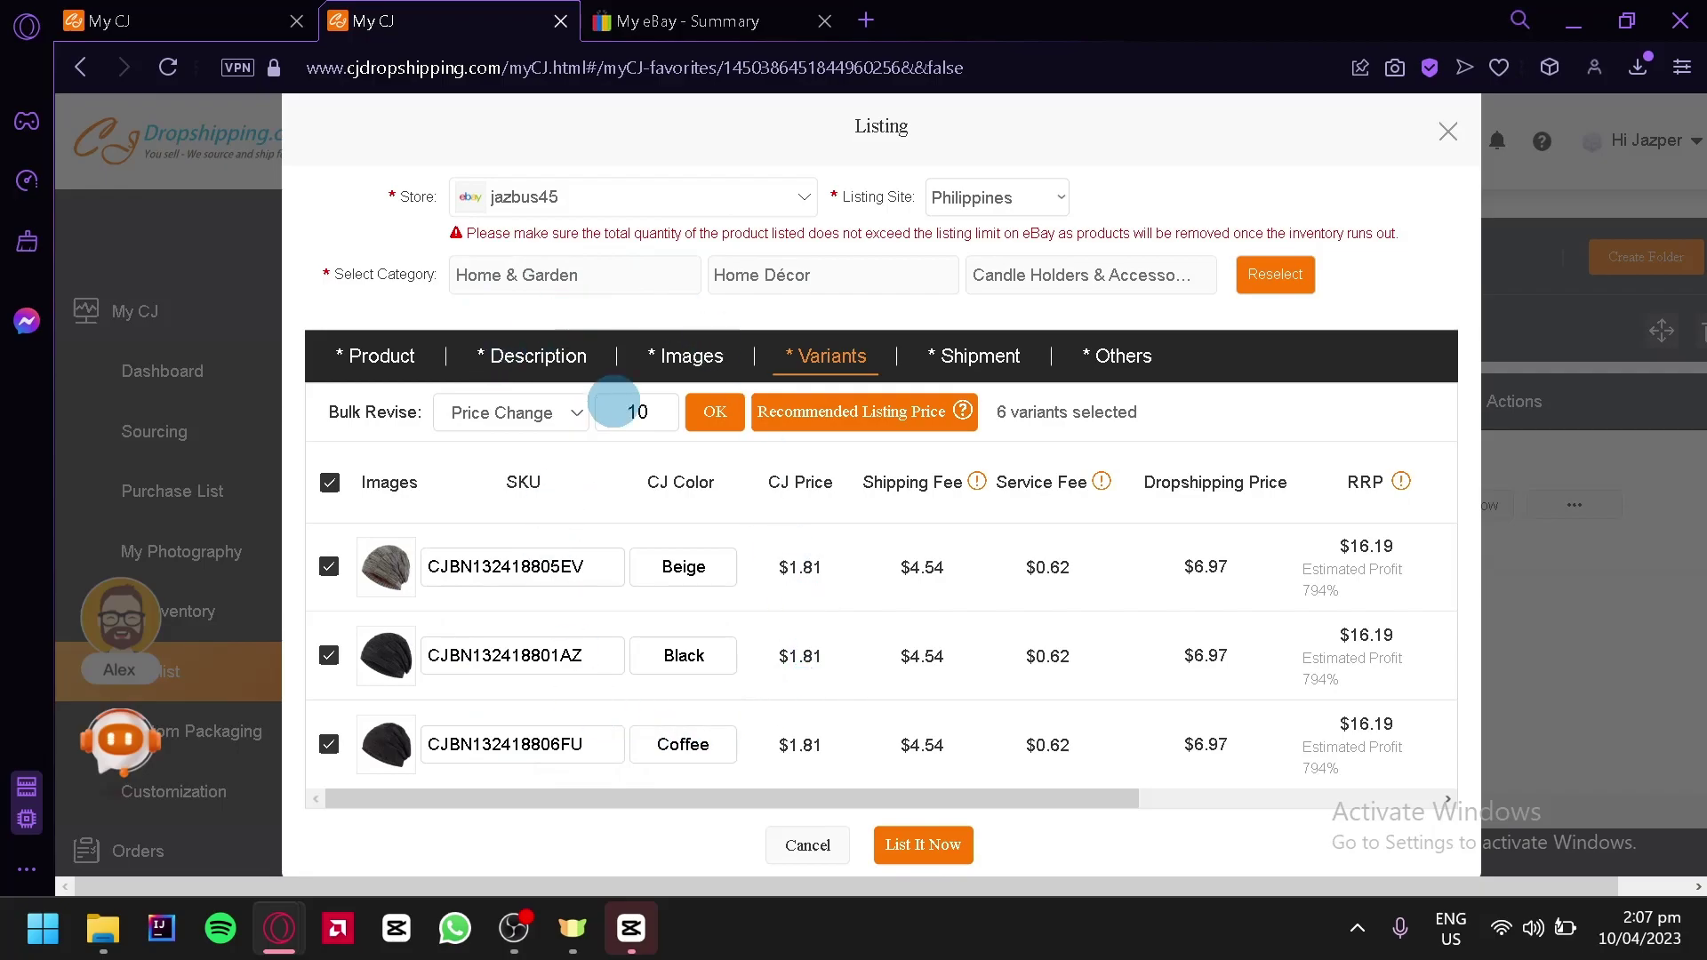
left_click(715, 17)
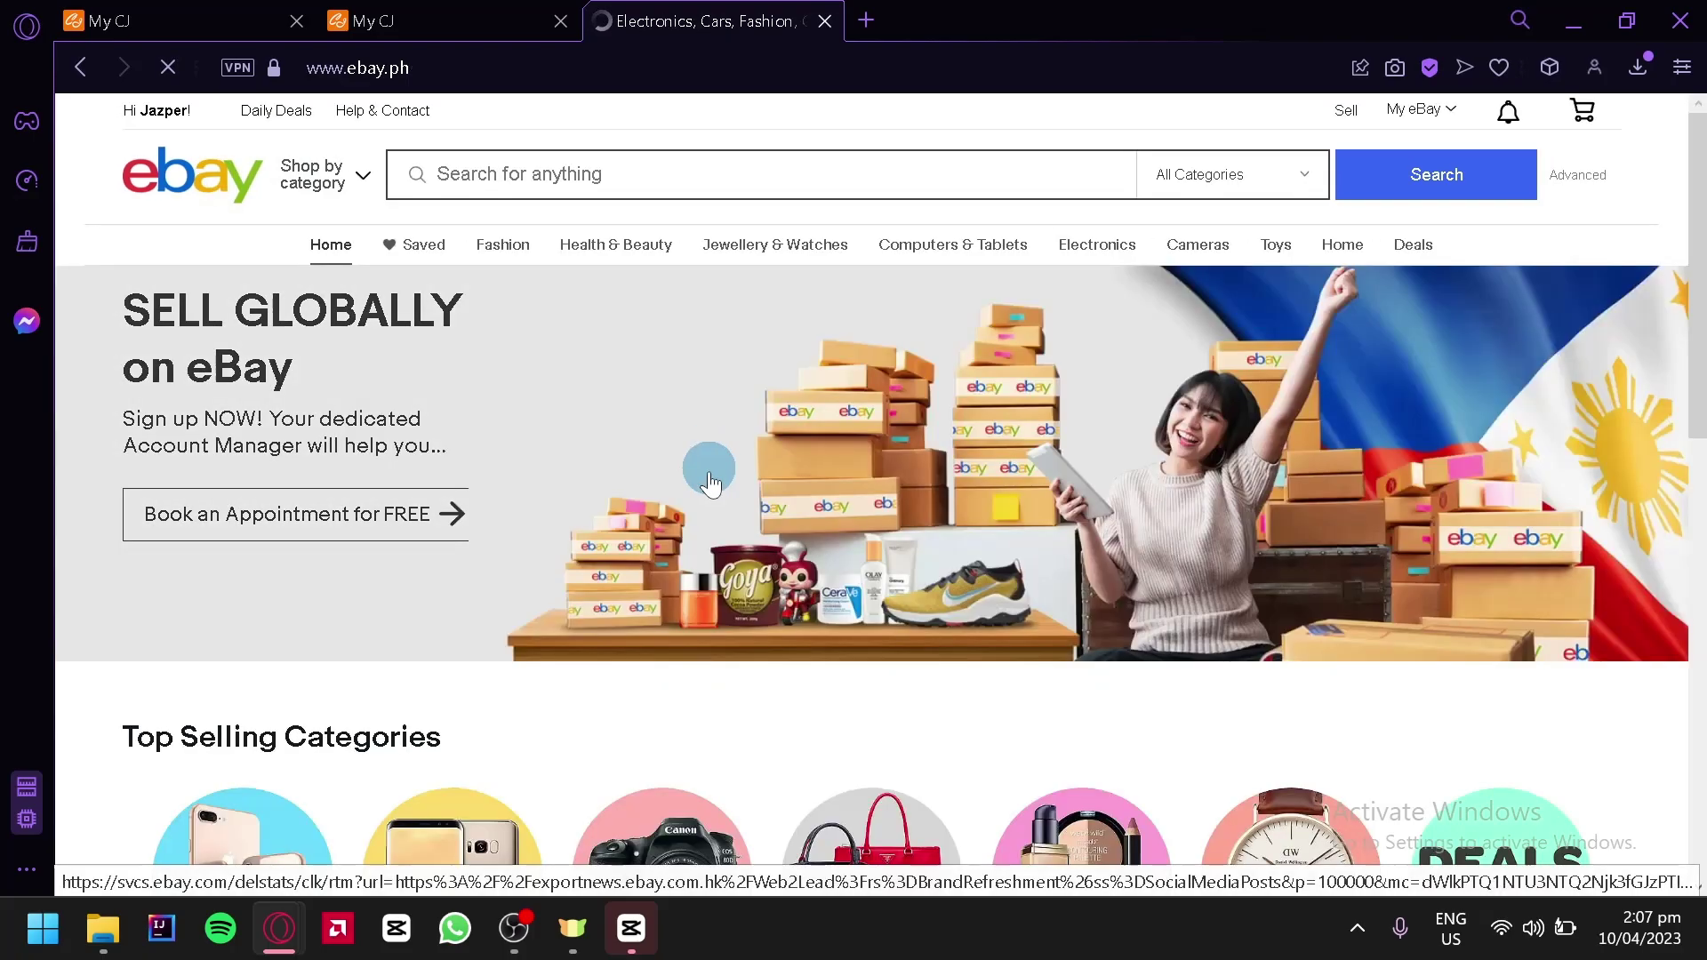
Glance at the CJ products tab, then return to the ebay.ph home page
scroll(1031, 565, "down", 7)
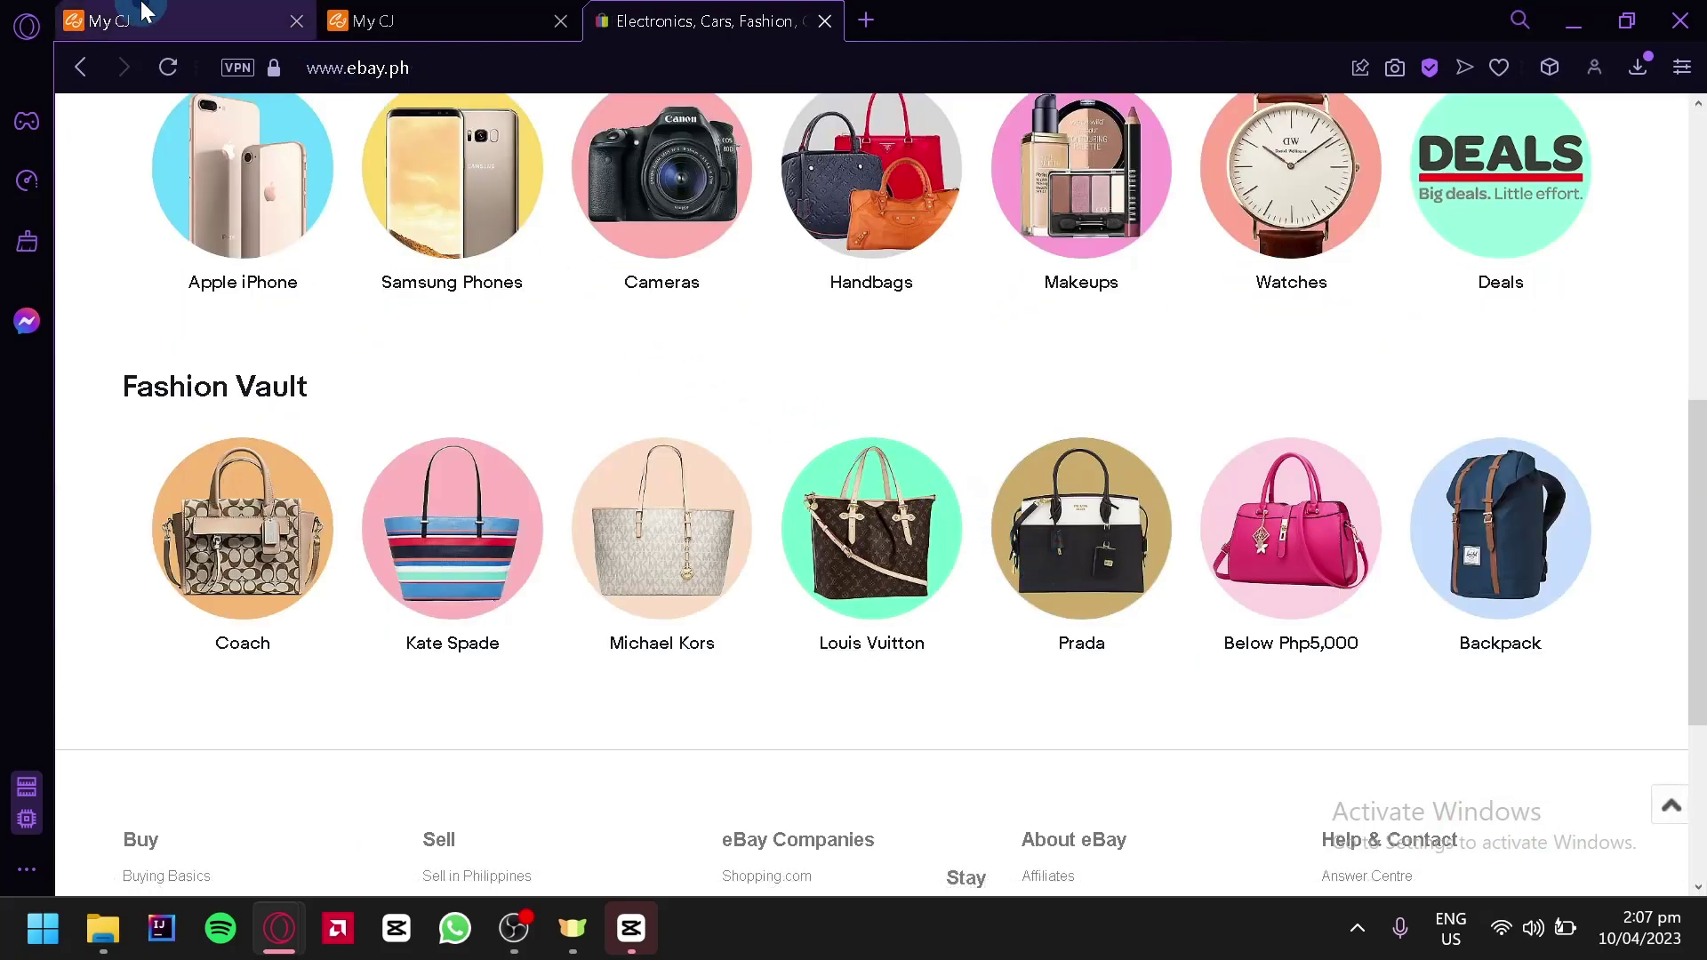
left_click(149, 20)
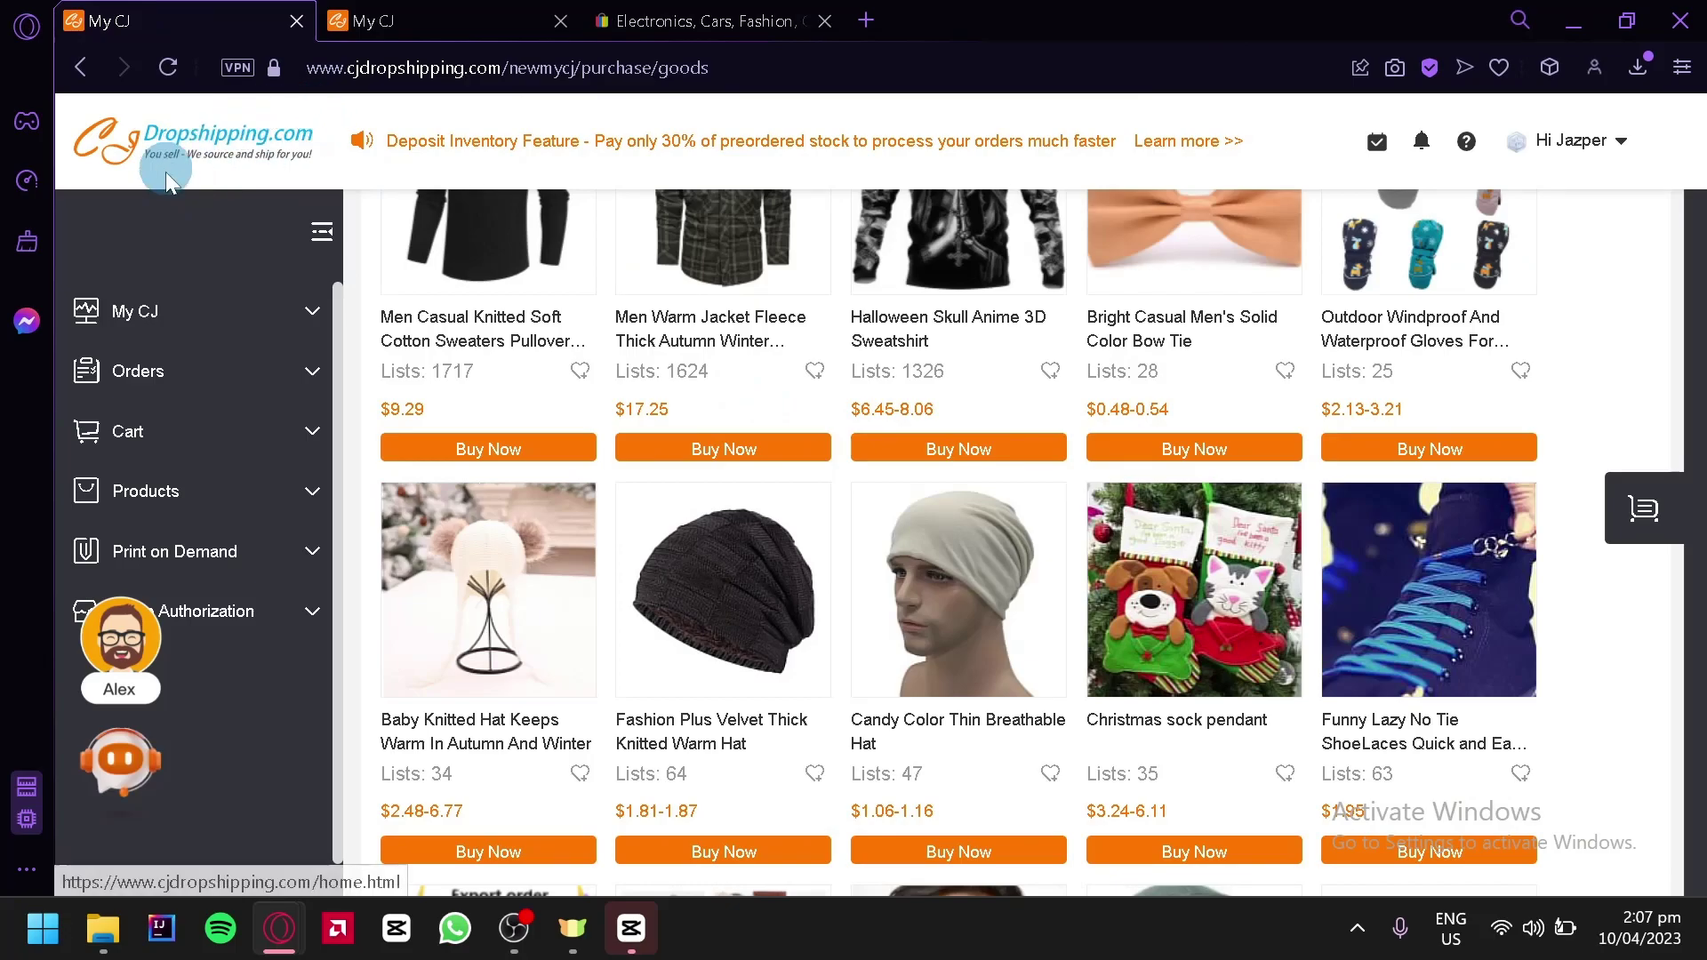
left_click(787, 18)
scroll(571, 465, "up", 15)
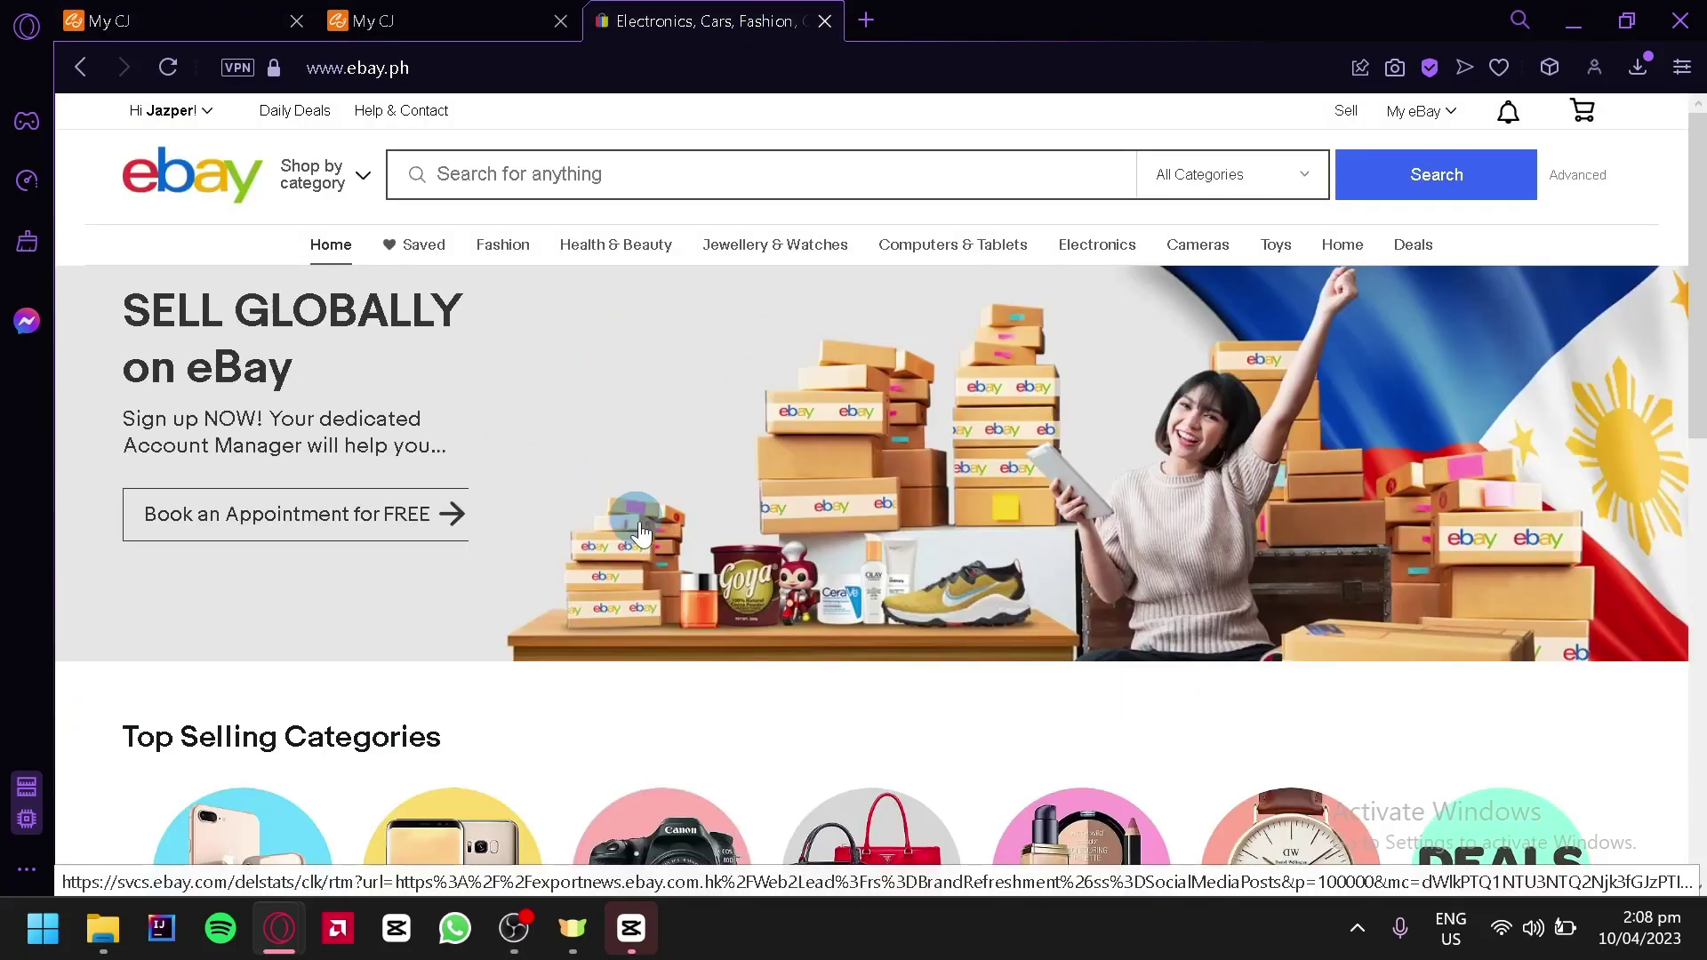
scroll(1041, 724, "down", 15)
scroll(1044, 734, "up", 15)
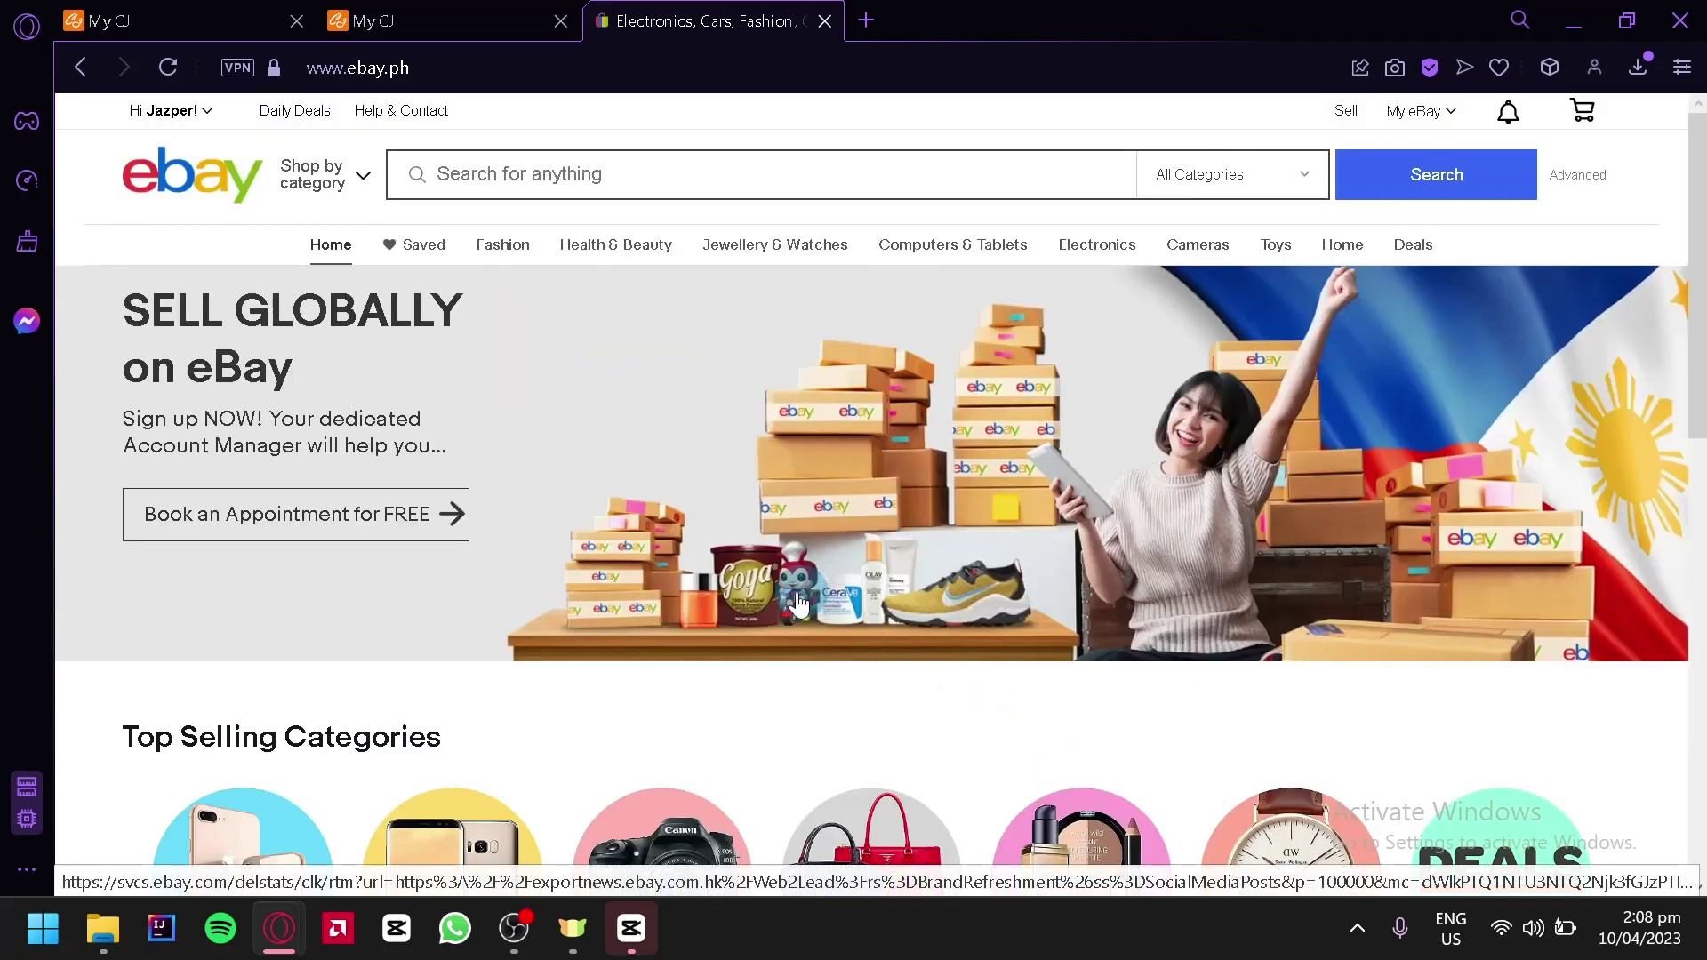